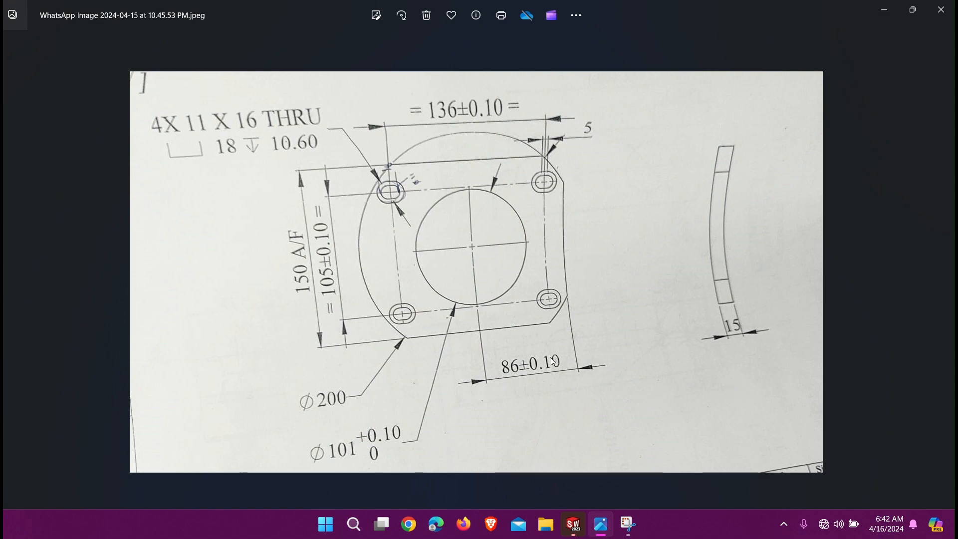
# Step: Open the gear drawing image and examine the tooth, hub and bore dimensions
pyautogui.click(26, 256)
pyautogui.scroll(5, 630, 438)
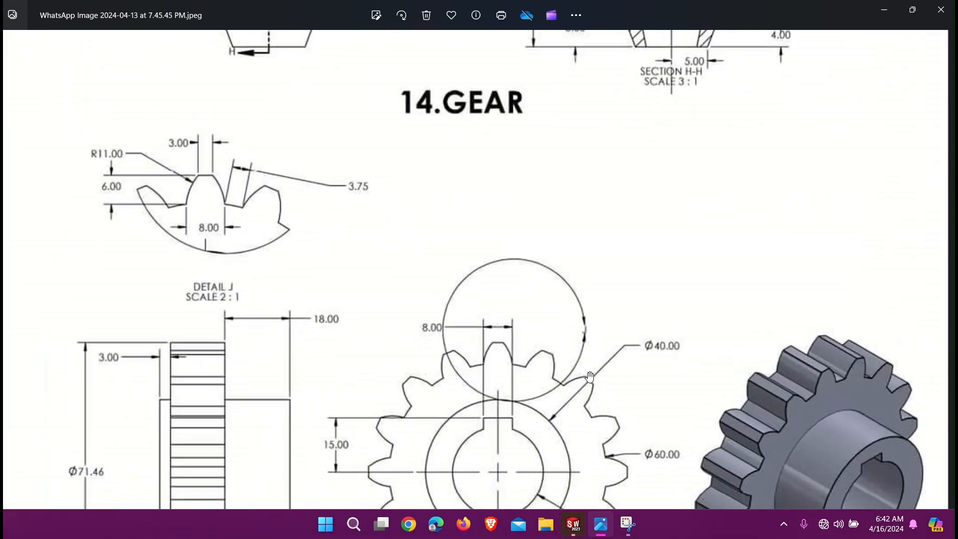
pyautogui.scroll(3, 659, 292)
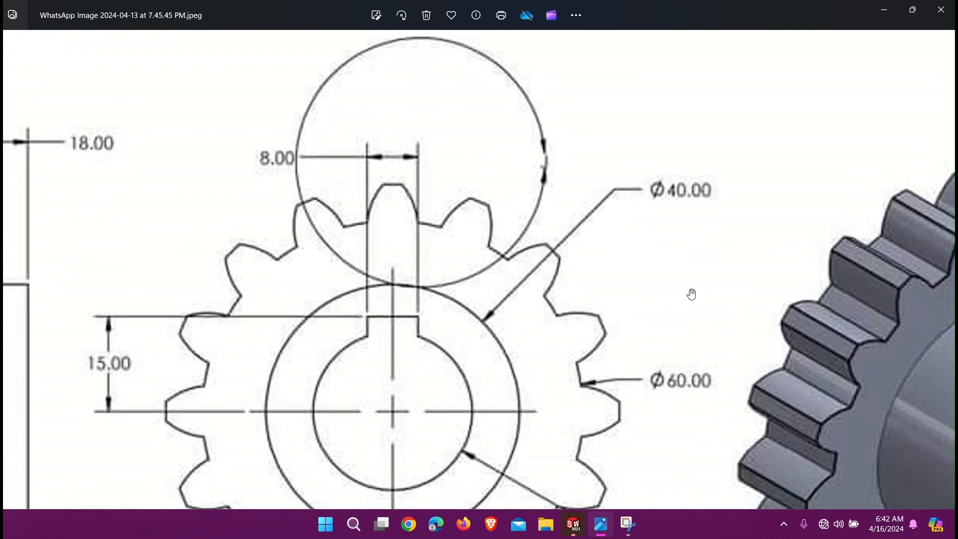
pyautogui.scroll(-5, 691, 294)
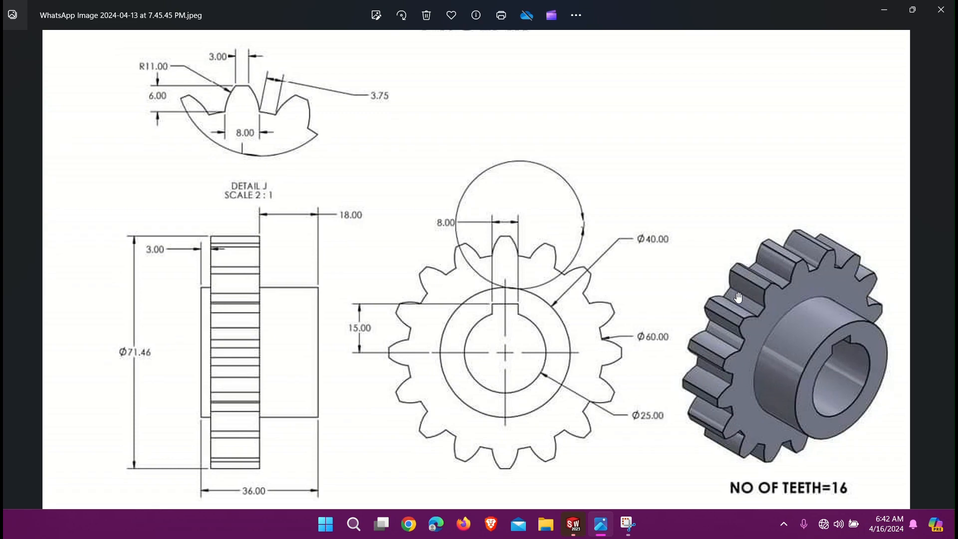
# Step: Switch to SOLIDWORKS, orient the part to the front view and start a line sketch on the Front Plane
pyautogui.hotkey('alt', 'Tab')
pyautogui.hotkey('alt', 'Tab')
pyautogui.hotkey('alt', 'Tab')
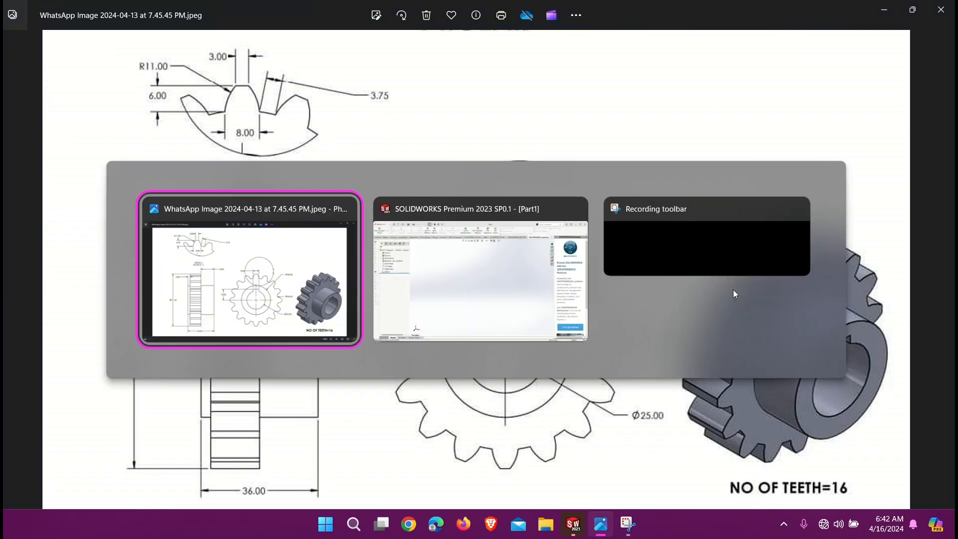
pyautogui.hotkey('alt', 'Tab')
pyautogui.hotkey('alt', 'Tab')
pyautogui.hotkey('alt', 'shift', 'Tab')
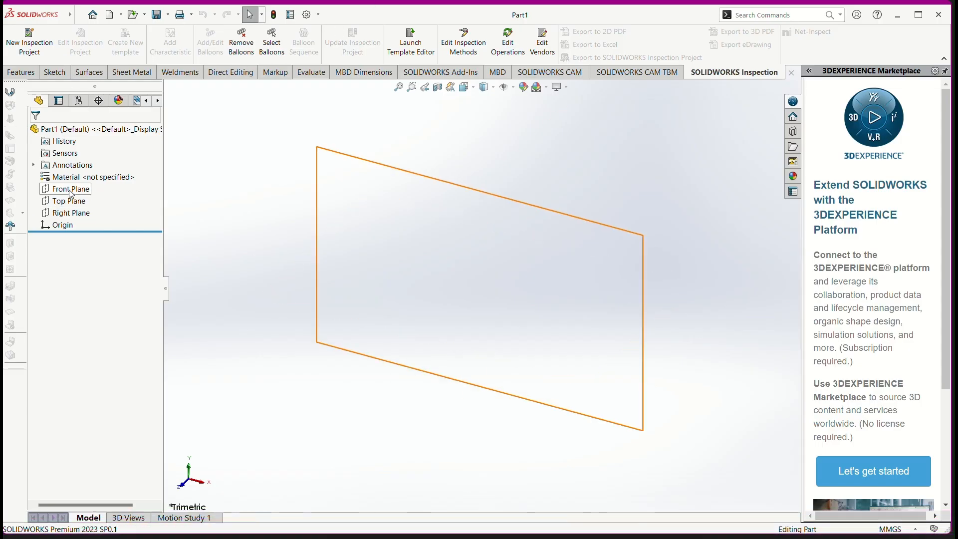
pyautogui.click(71, 190)
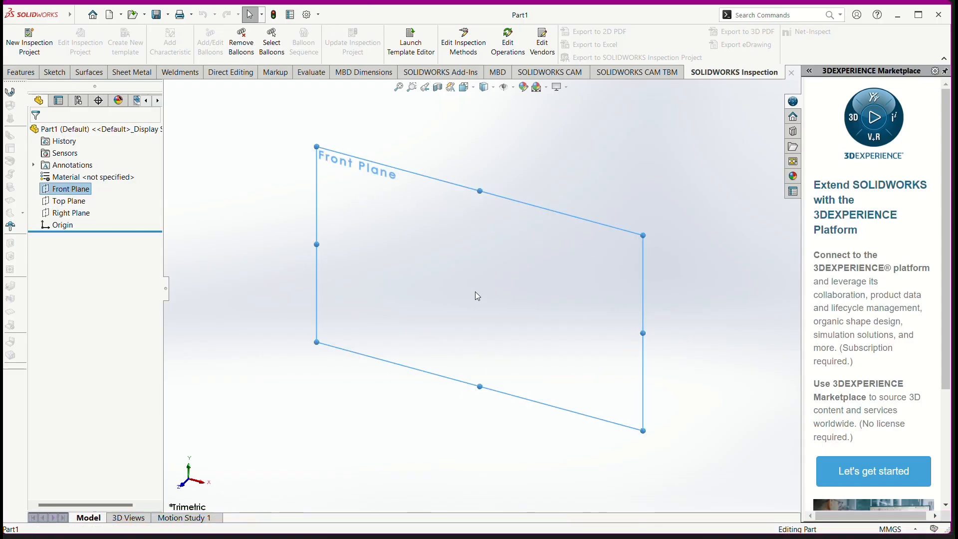
pyautogui.hotkey('ctrl', '1')
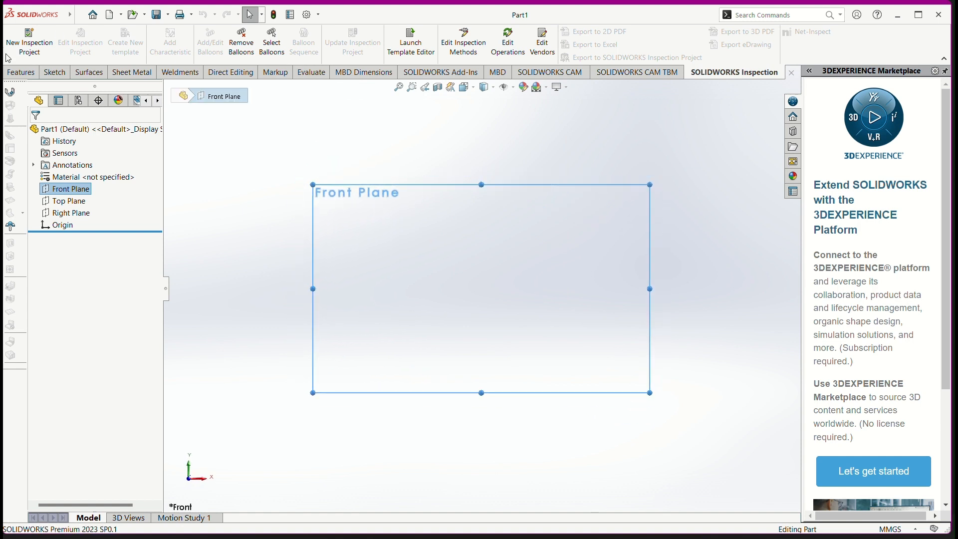
pyautogui.click(55, 72)
pyautogui.click(97, 36)
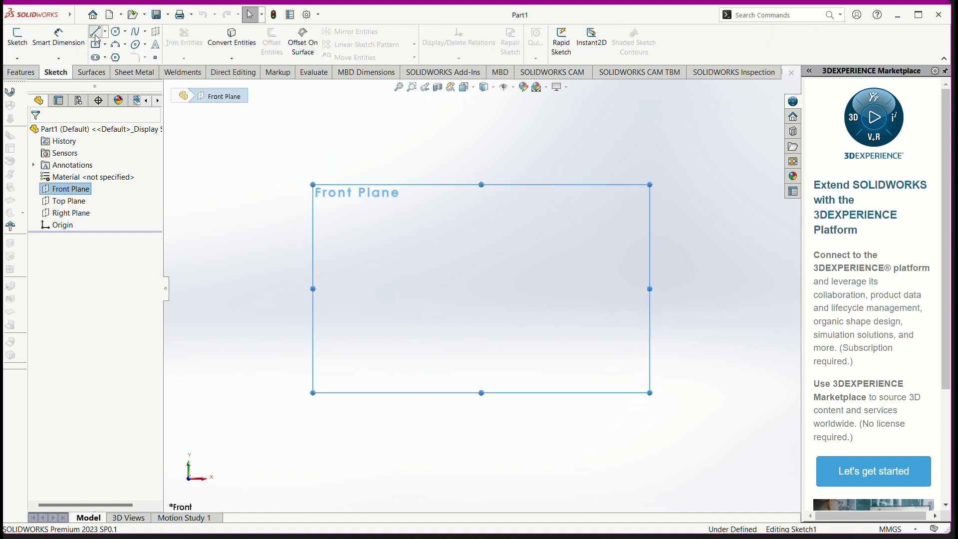
# Step: Draw one horizontal and one vertical infinite-length construction line through the origin
pyautogui.click(85, 281)
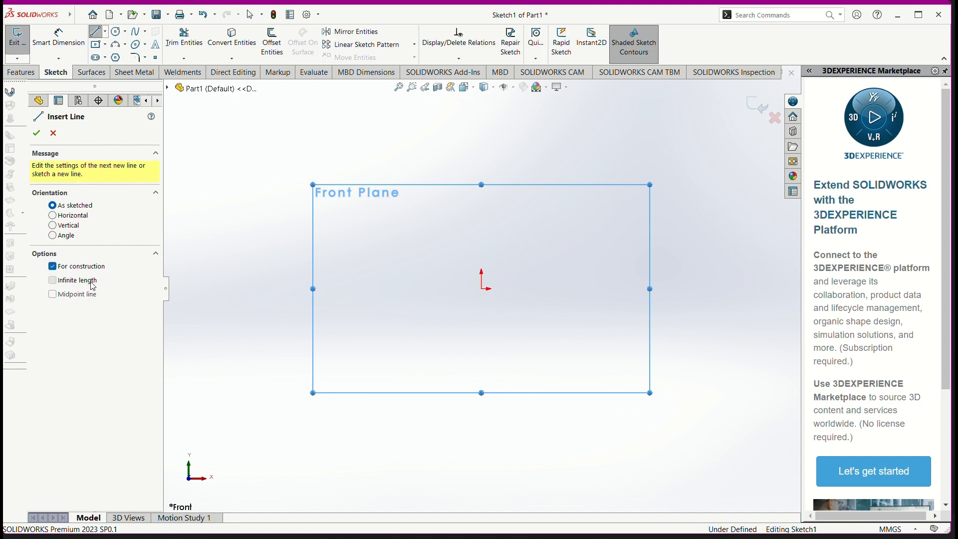
pyautogui.click(482, 288)
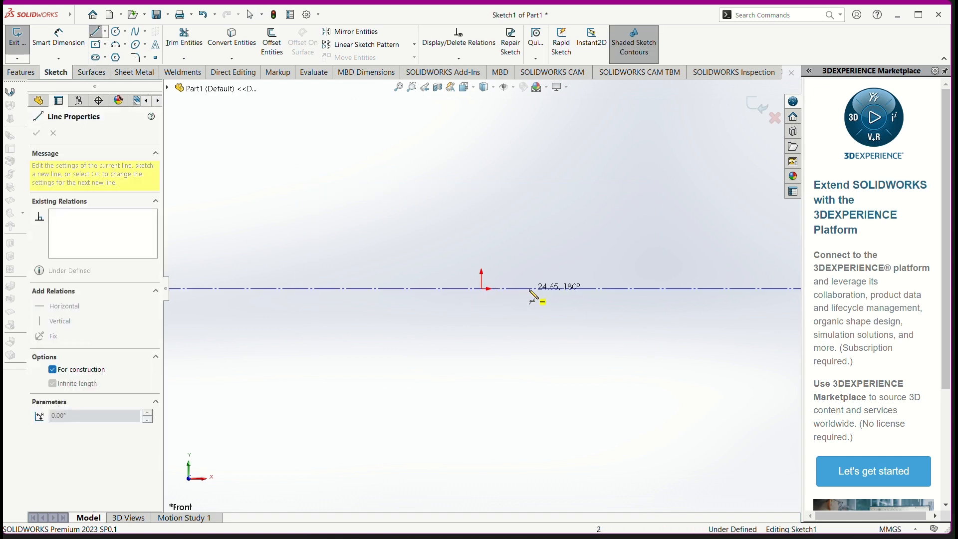
pyautogui.click(534, 292)
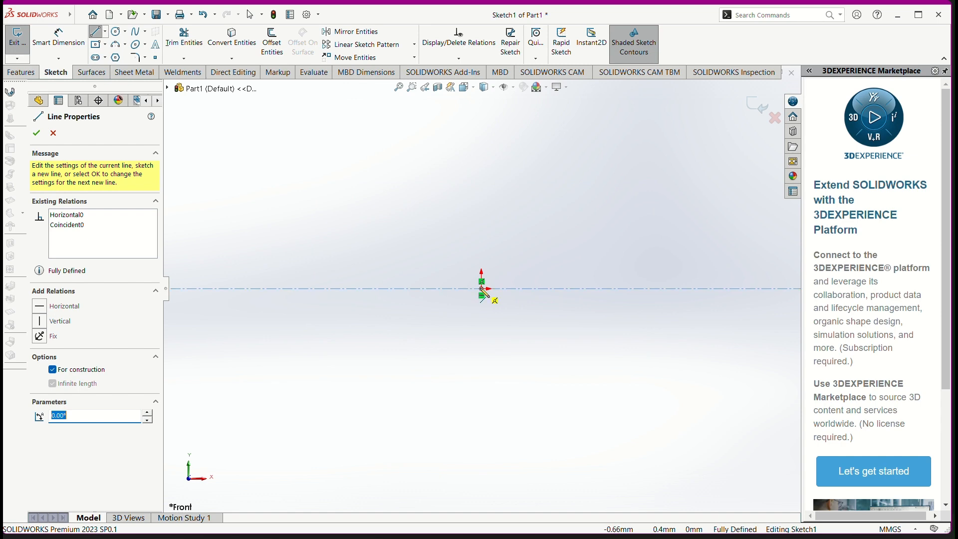
pyautogui.click(482, 288)
pyautogui.click(487, 315)
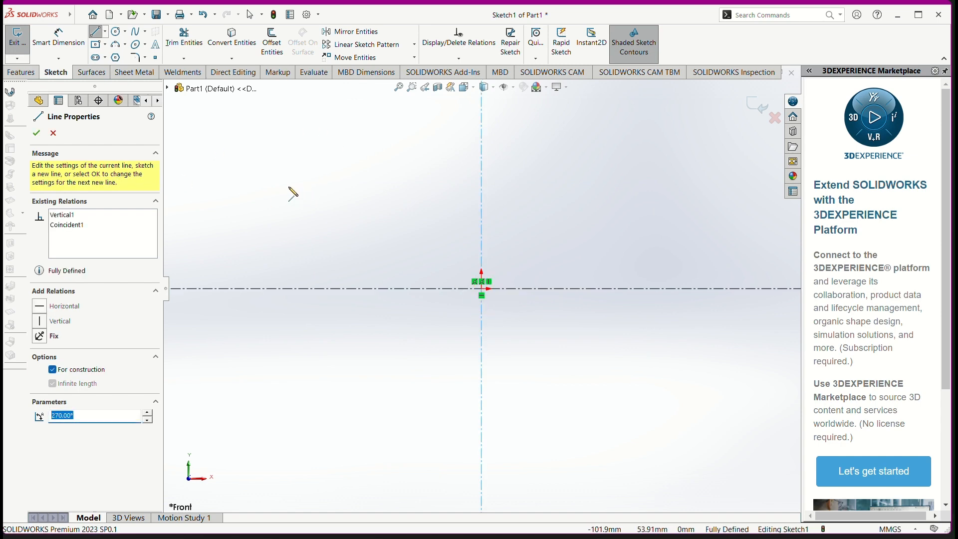
# Step: Sketch a closed stepped profile from the origin, about 90 mm long and 60 mm high, with a middle section raised about 23 mm
pyautogui.hotkey('alt', 'Tab')
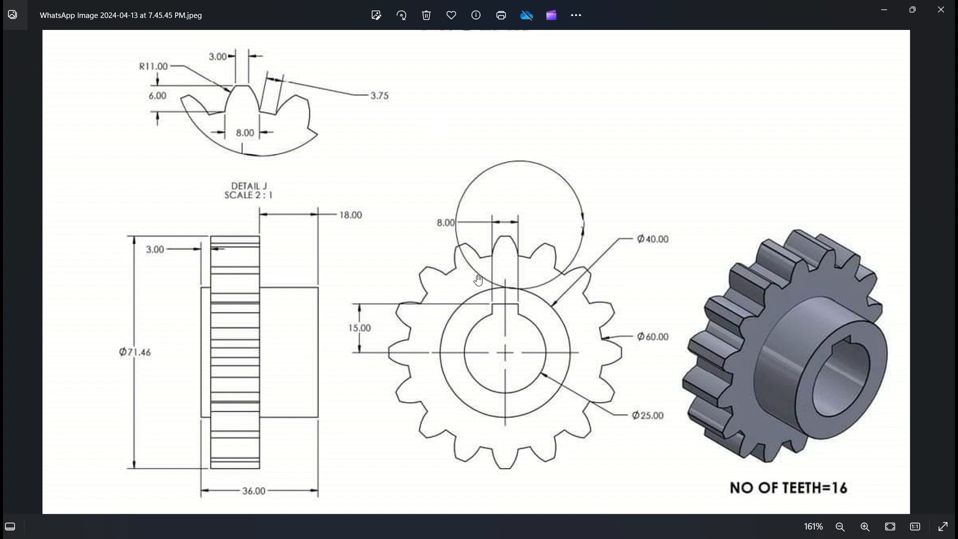
pyautogui.hotkey('alt', 'Tab')
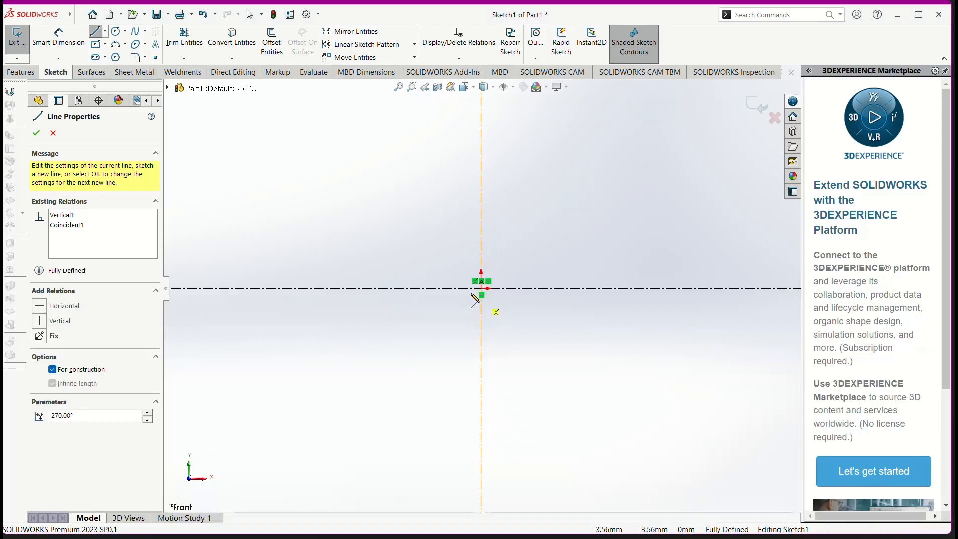
pyautogui.press('Escape')
pyautogui.click(115, 33)
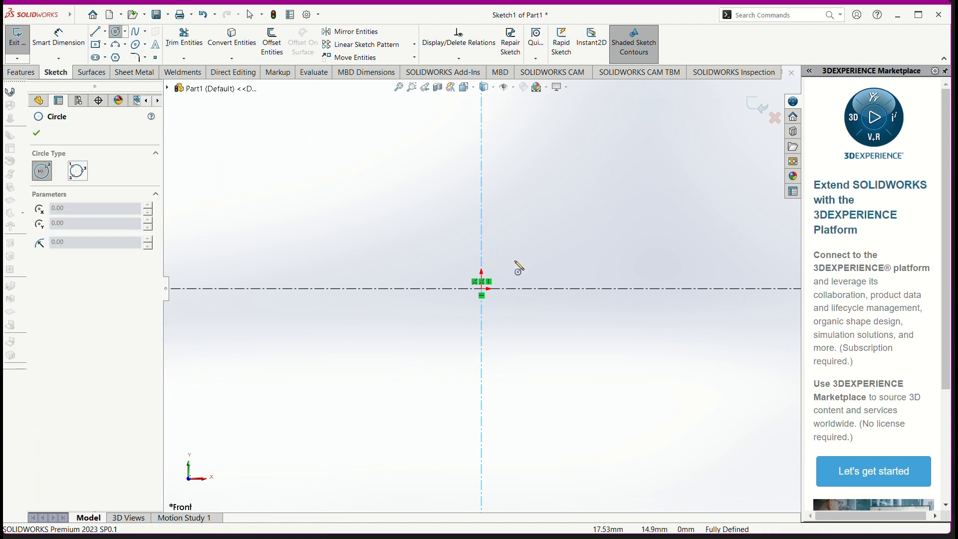
pyautogui.click(96, 31)
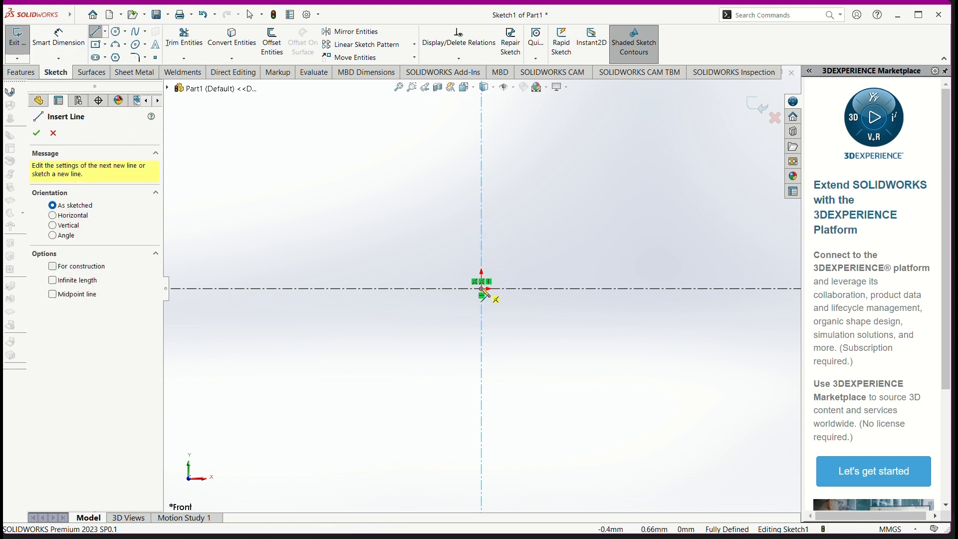
pyautogui.click(482, 288)
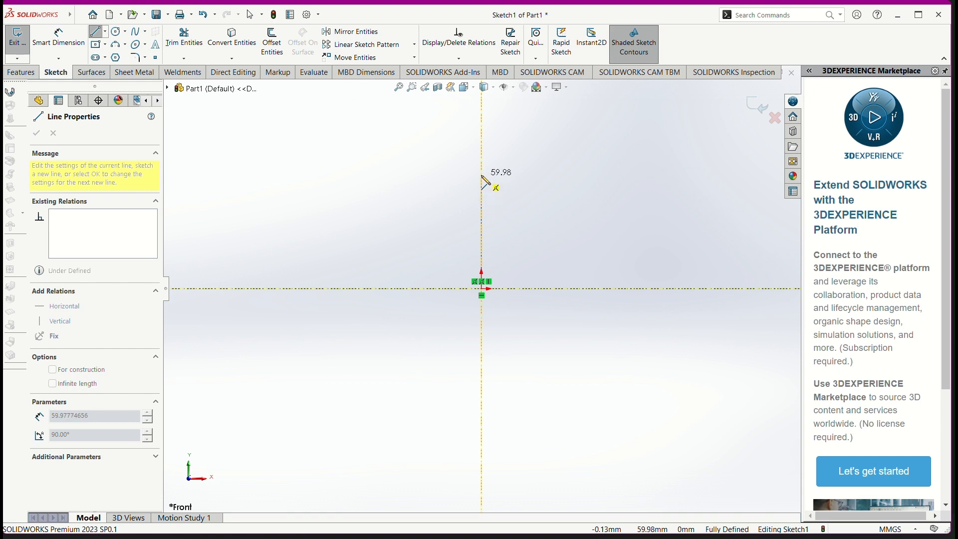
pyautogui.click(482, 176)
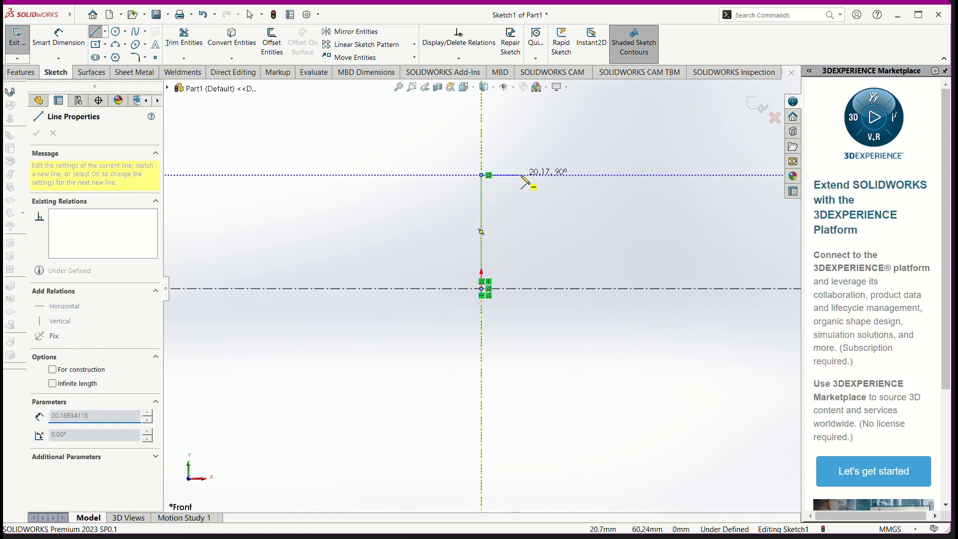
pyautogui.click(521, 175)
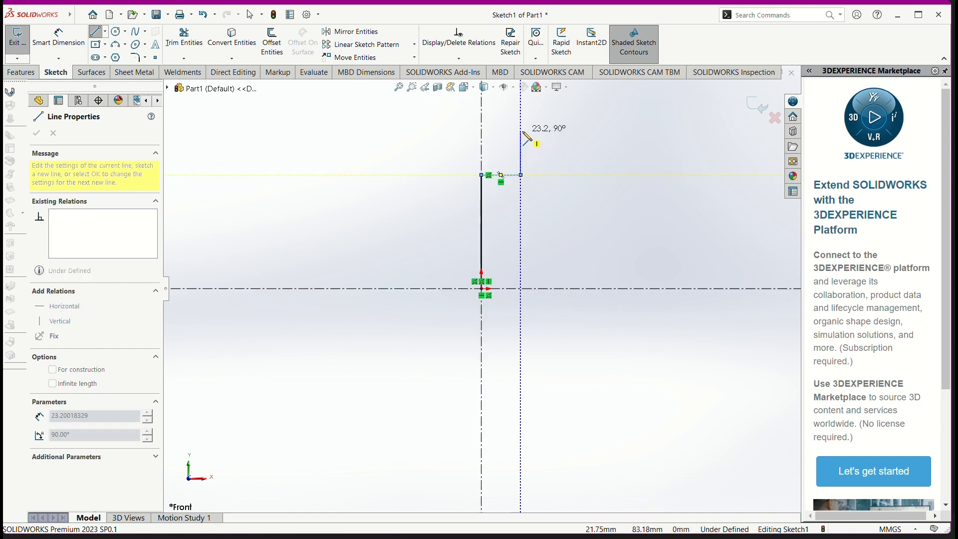
pyautogui.click(521, 131)
pyautogui.click(598, 131)
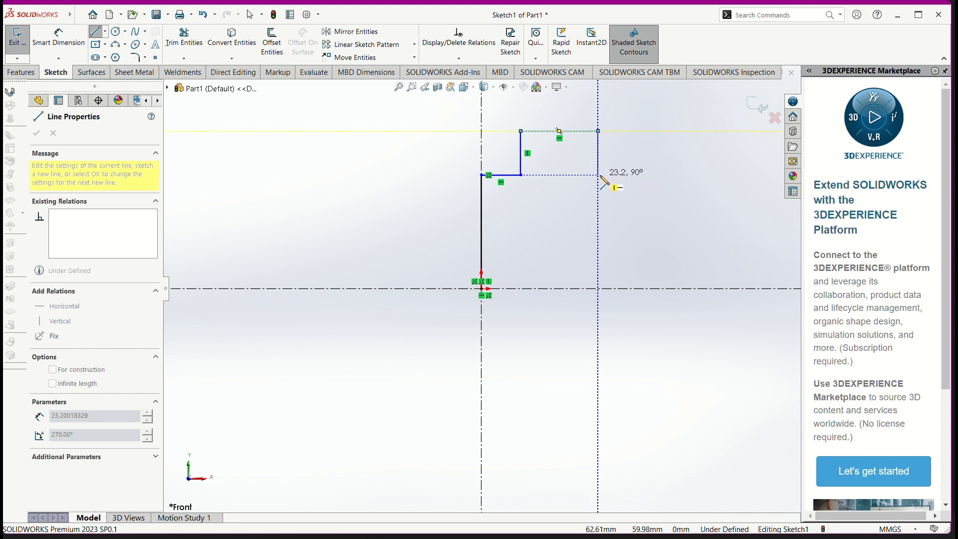
pyautogui.click(599, 175)
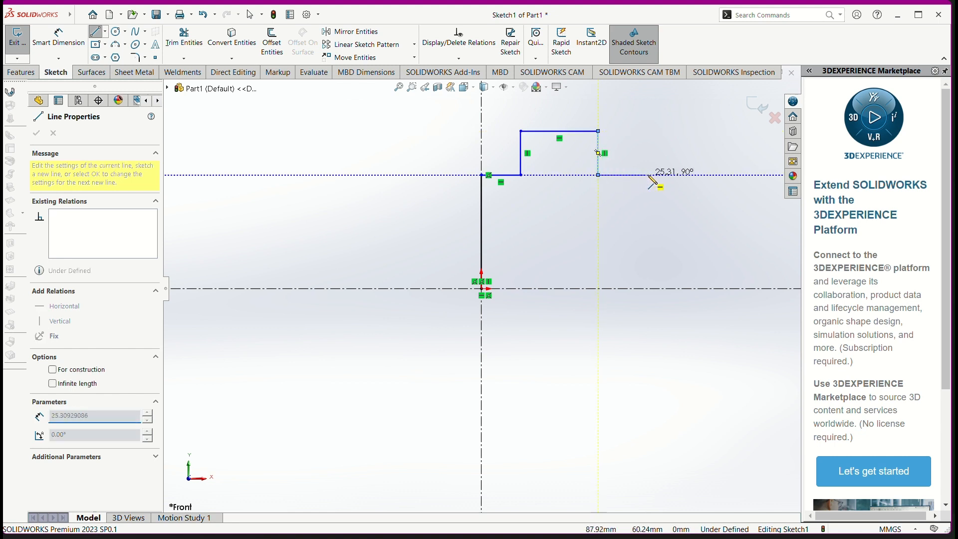
pyautogui.click(652, 175)
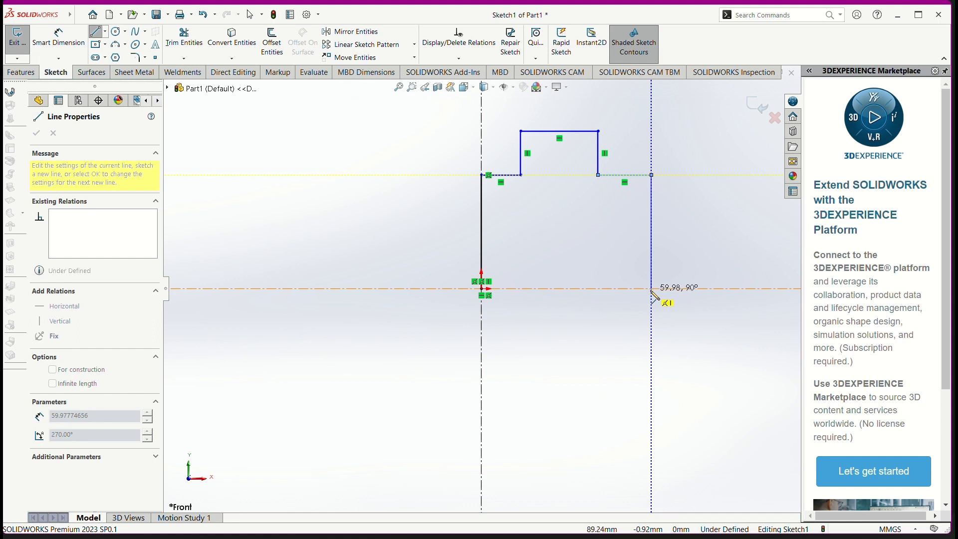
pyautogui.click(652, 289)
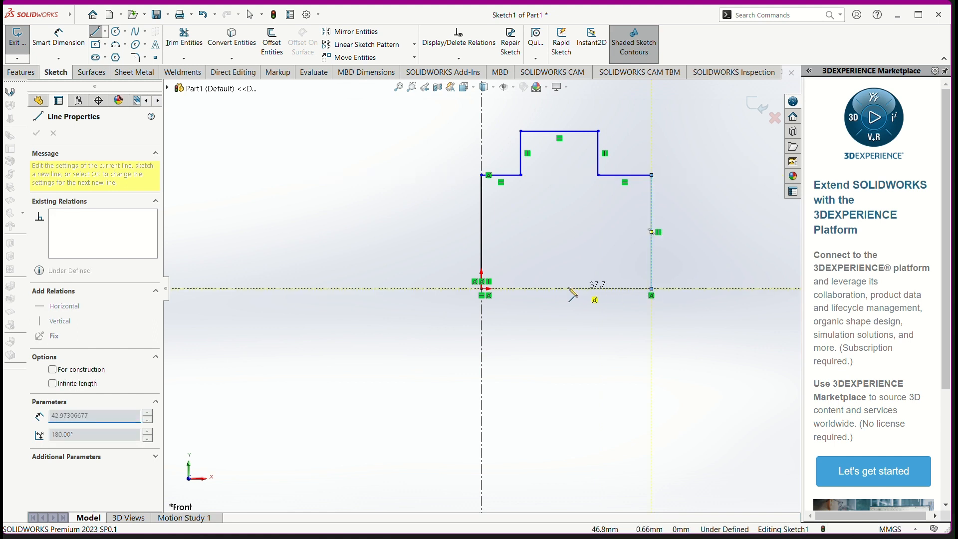
pyautogui.click(482, 289)
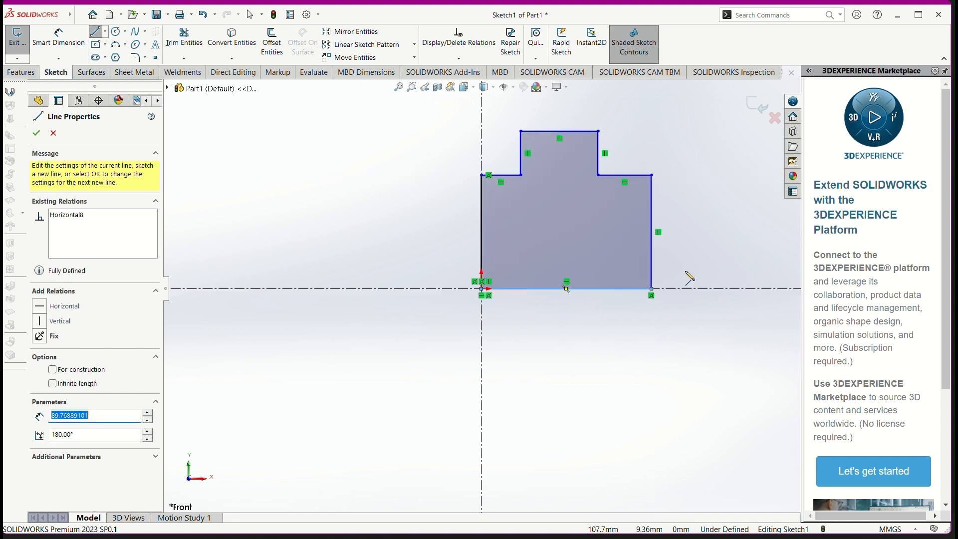
# Step: Dimension the profile's bottom line along the horizontal centerline and set its length to 36 mm
pyautogui.hotkey('alt', 'Tab')
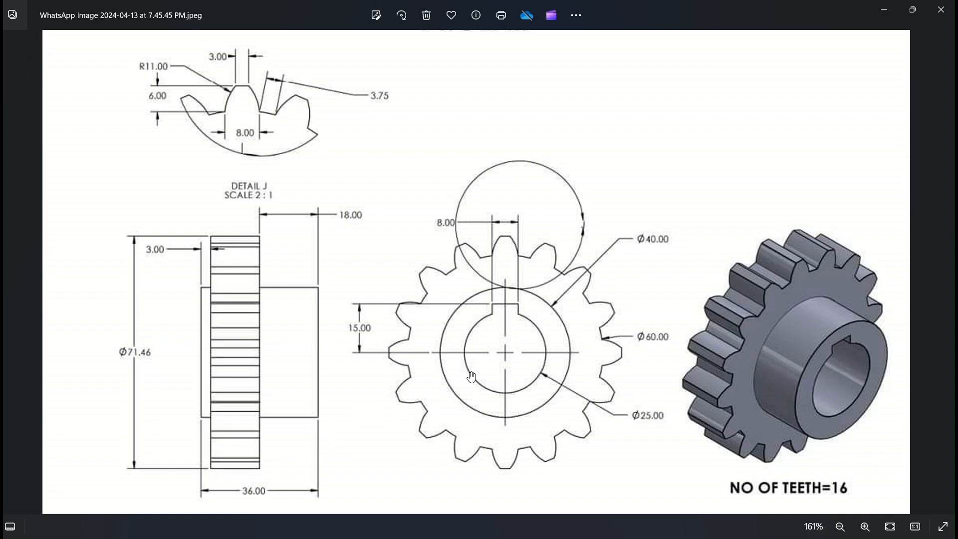
pyautogui.hotkey('alt', 'Tab')
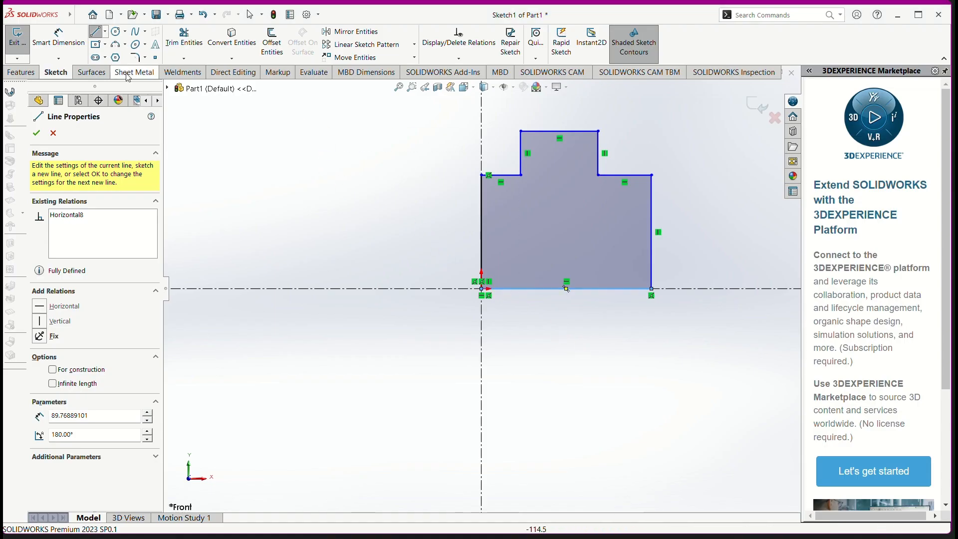
pyautogui.click(58, 39)
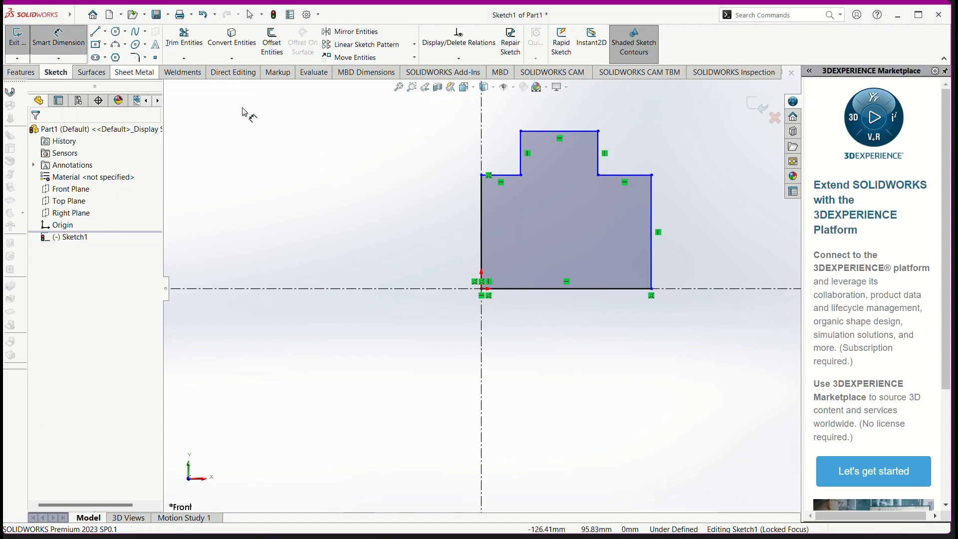
pyautogui.click(585, 293)
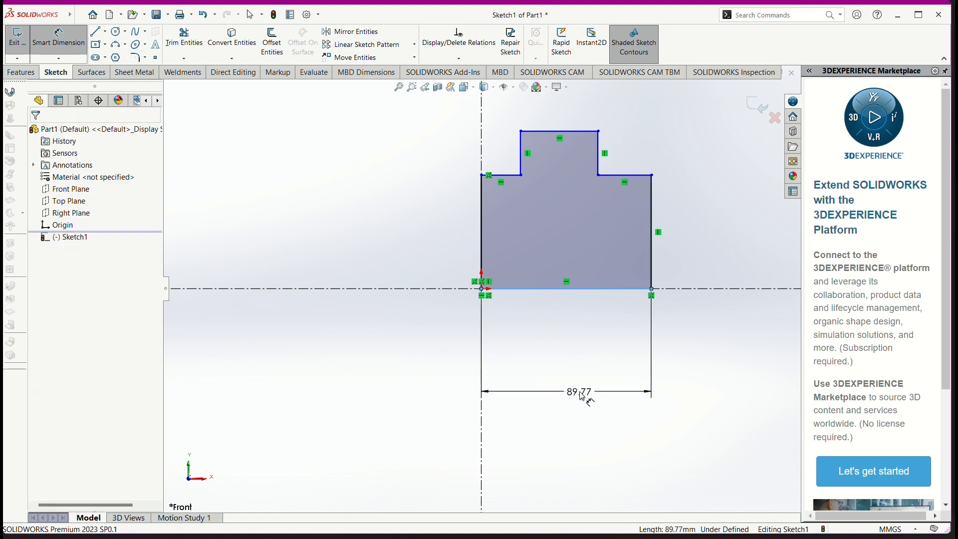
pyautogui.hotkey('alt', 'Tab')
pyautogui.hotkey('alt', 'Tab')
pyautogui.click(572, 397)
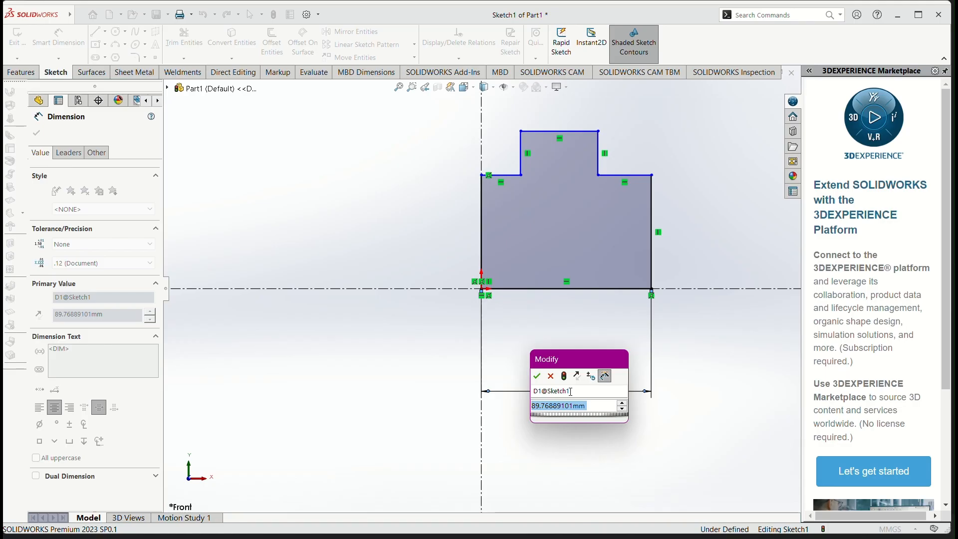
pyautogui.write('36')
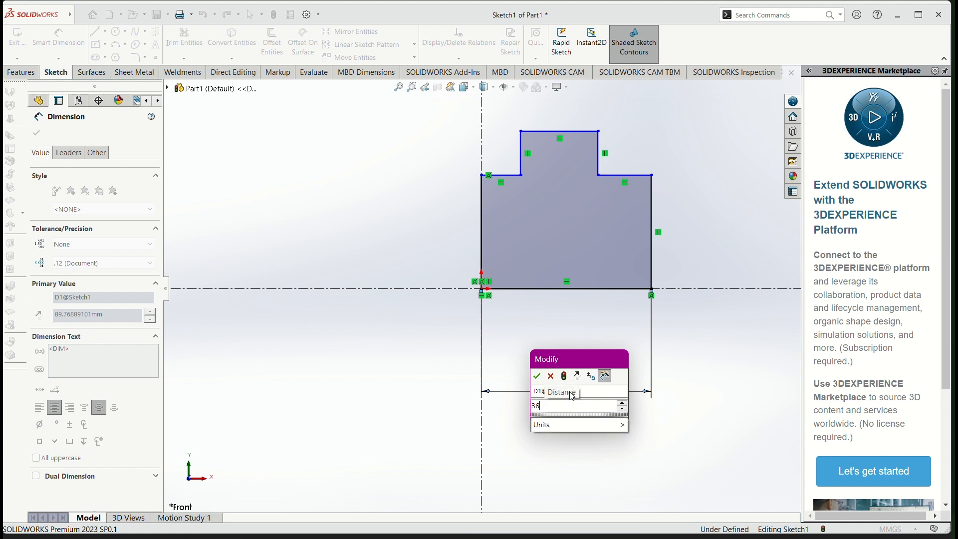
pyautogui.press('Return')
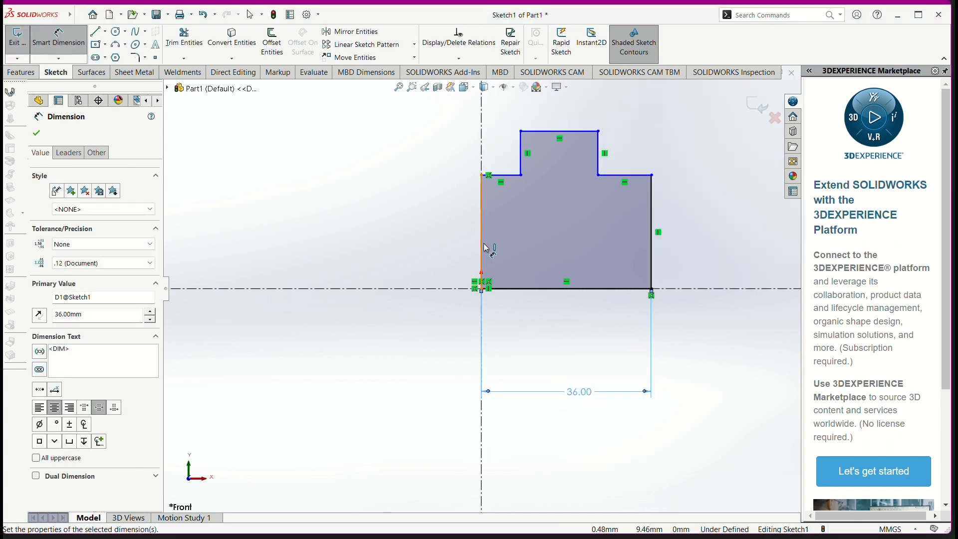
# Step: Add a diameter dimension of 40 mm from the profile's upper-left corner about the horizontal centerline
pyautogui.click(483, 176)
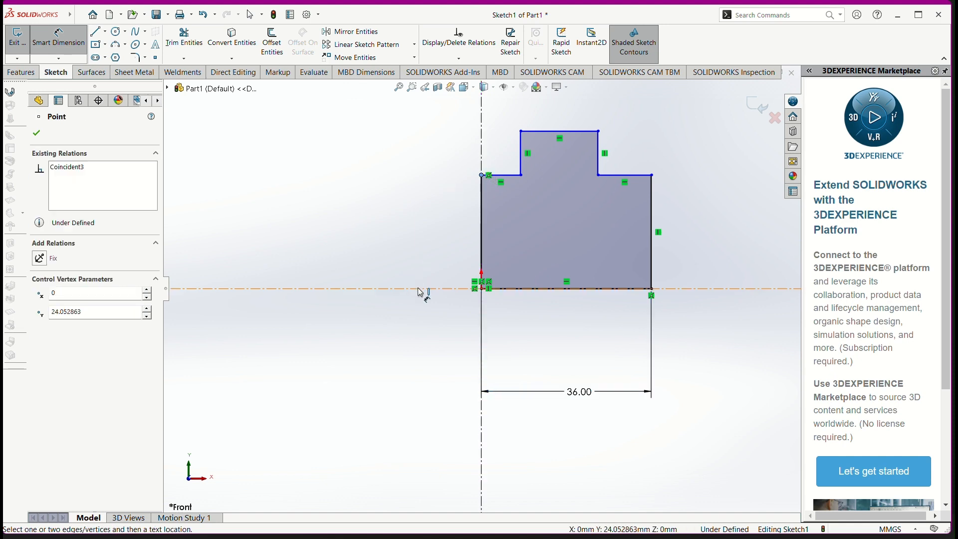
pyautogui.click(423, 289)
pyautogui.click(377, 330)
pyautogui.hotkey('alt', 'Tab')
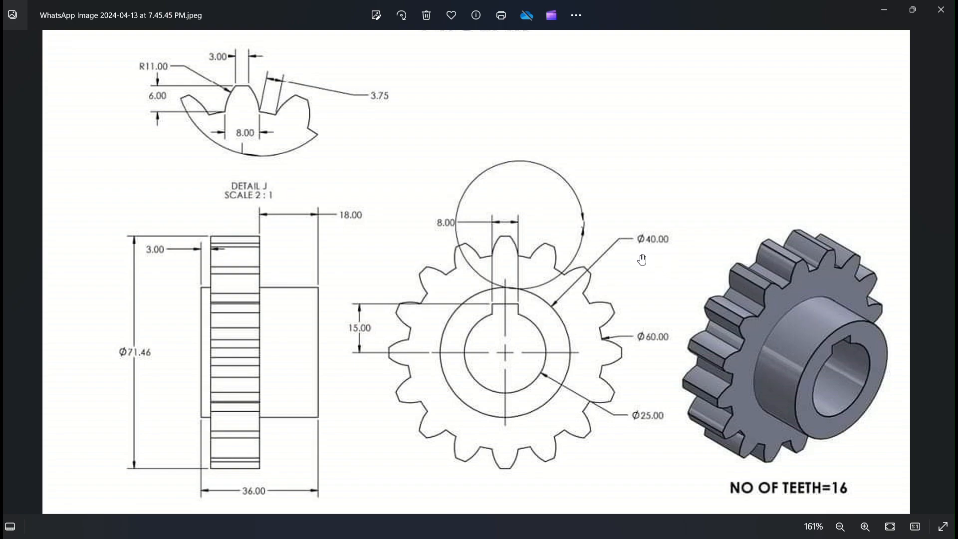
pyautogui.hotkey('alt', 'Tab')
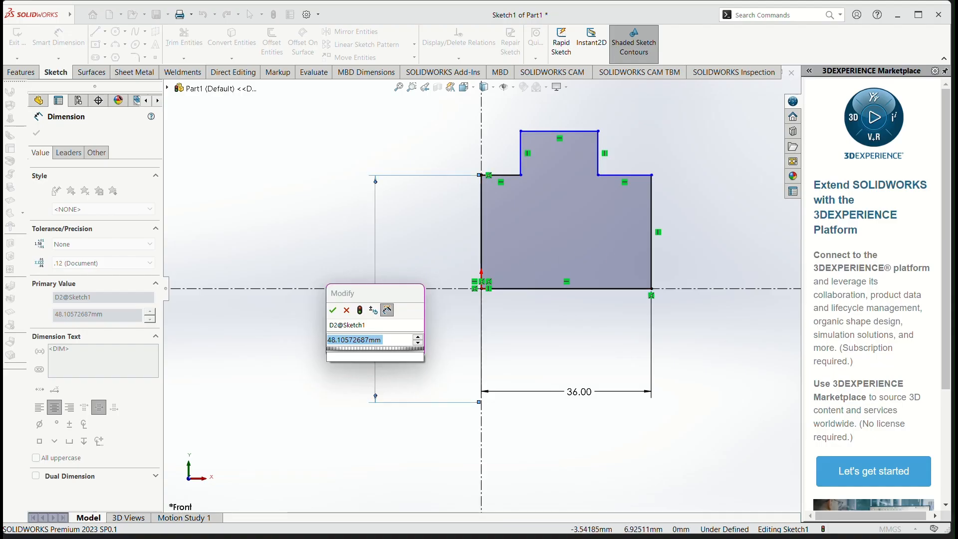
pyautogui.write('40')
pyautogui.press('Return')
pyautogui.scroll(-1, 465, 256)
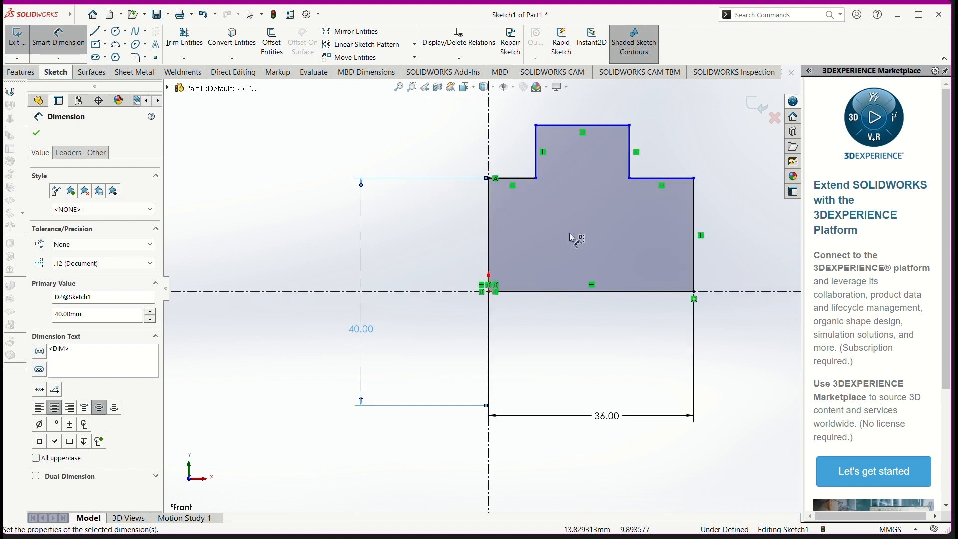
# Step: Check the gear's outer diameter in the reference drawing, leaving the profile's upper-right corner without a new diameter dimension
pyautogui.click(694, 178)
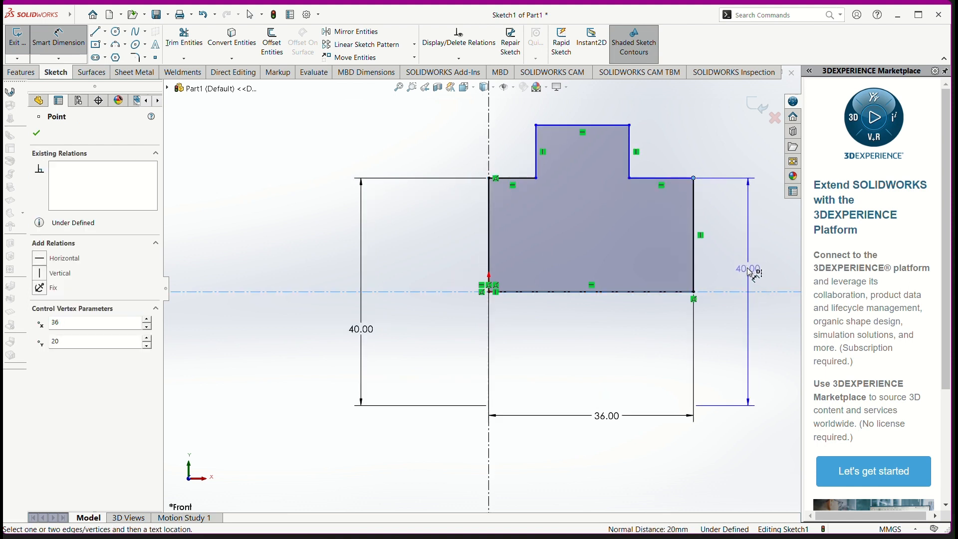
pyautogui.press('Escape')
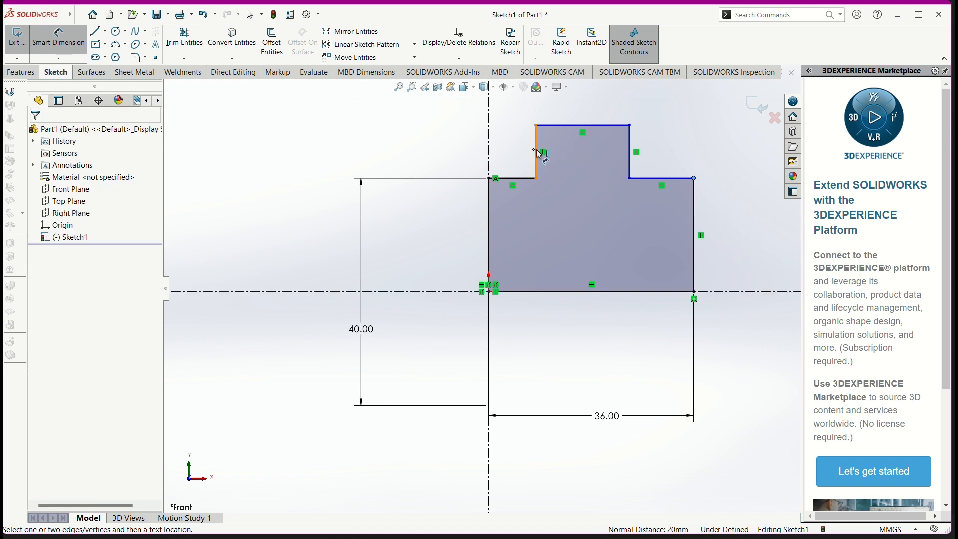
pyautogui.hotkey('alt', 'Tab')
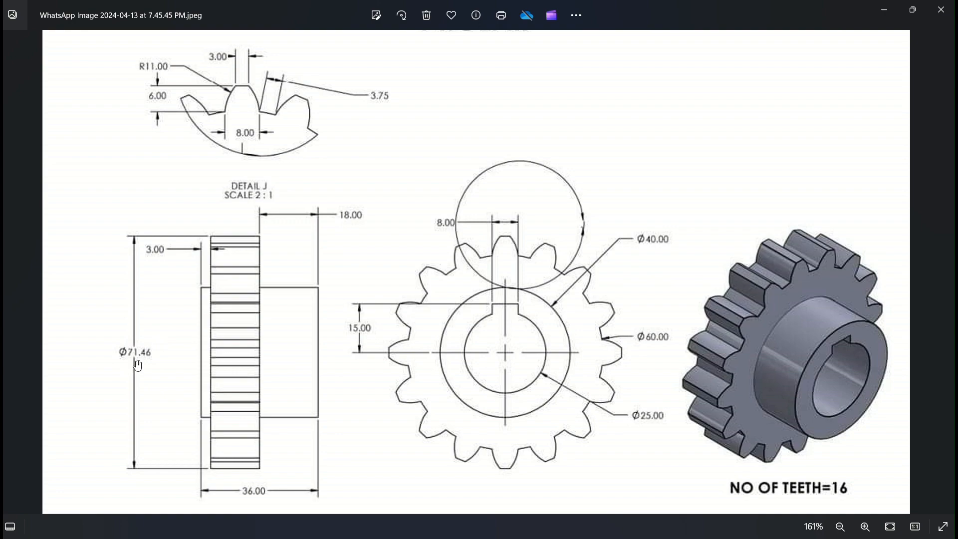
pyautogui.hotkey('alt', 'Tab')
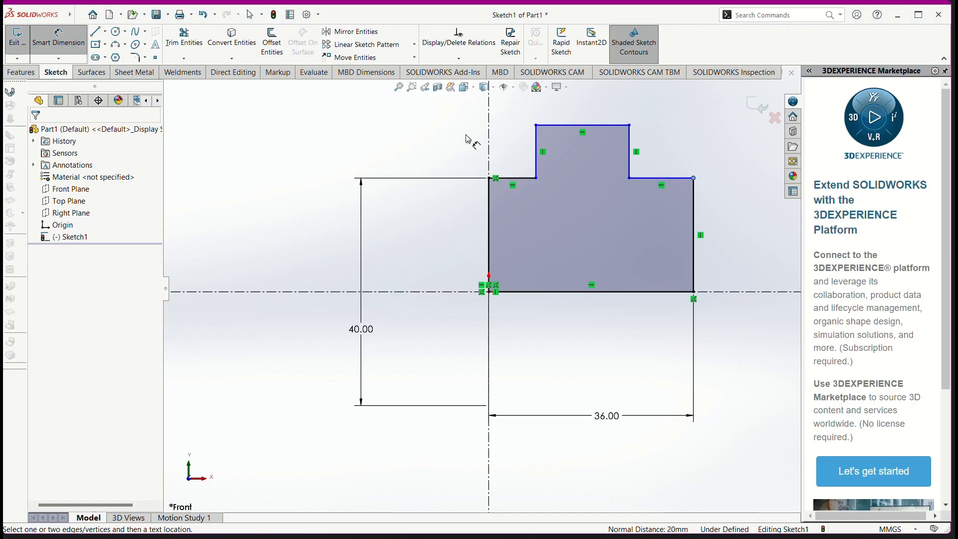
pyautogui.click(537, 126)
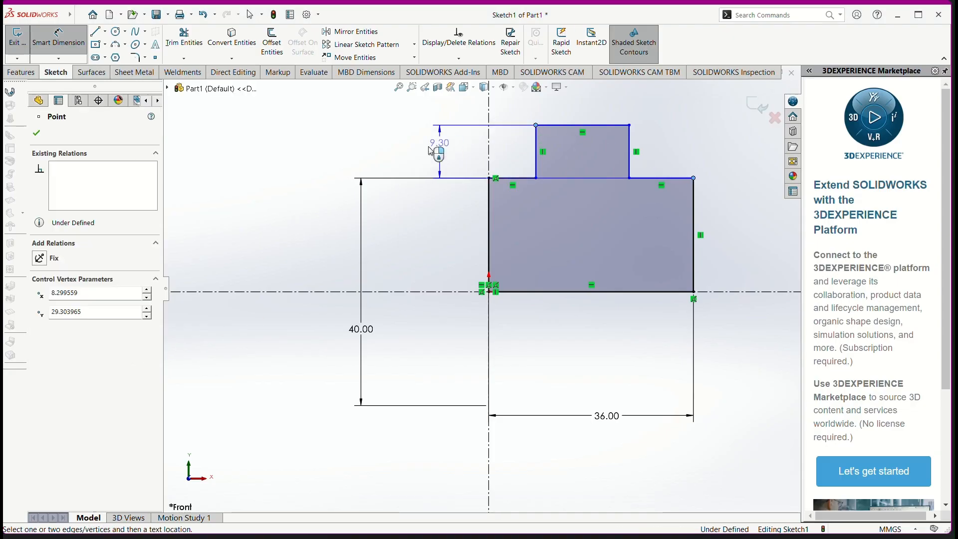
pyautogui.click(318, 291)
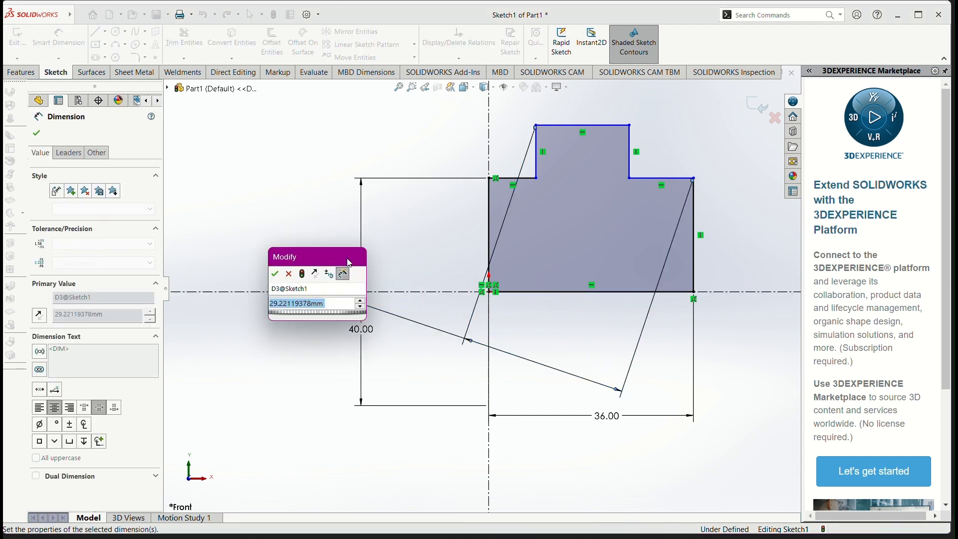
pyautogui.press('Return')
pyautogui.press('Escape')
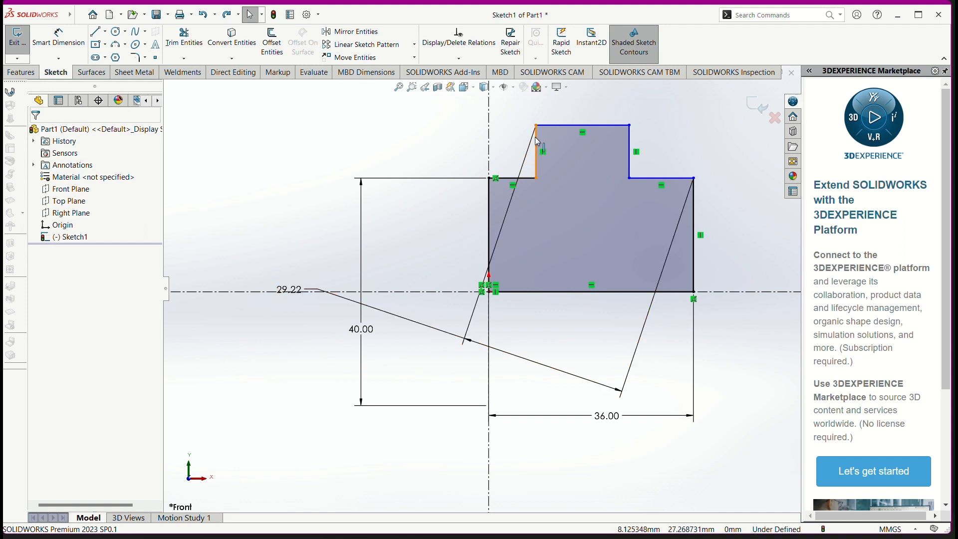
# Step: Move the profile's upper outline up about 4 mm and add a diameter dimension from the raised section's upper-left corner about the horizontal centerline
pyautogui.moveTo(537, 141); pyautogui.dragTo(538, 118)
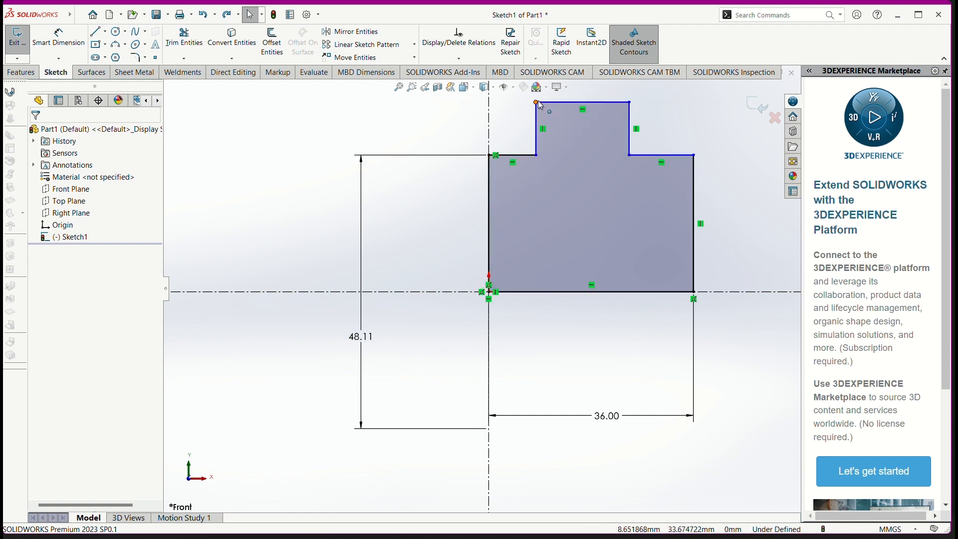
pyautogui.click(537, 102)
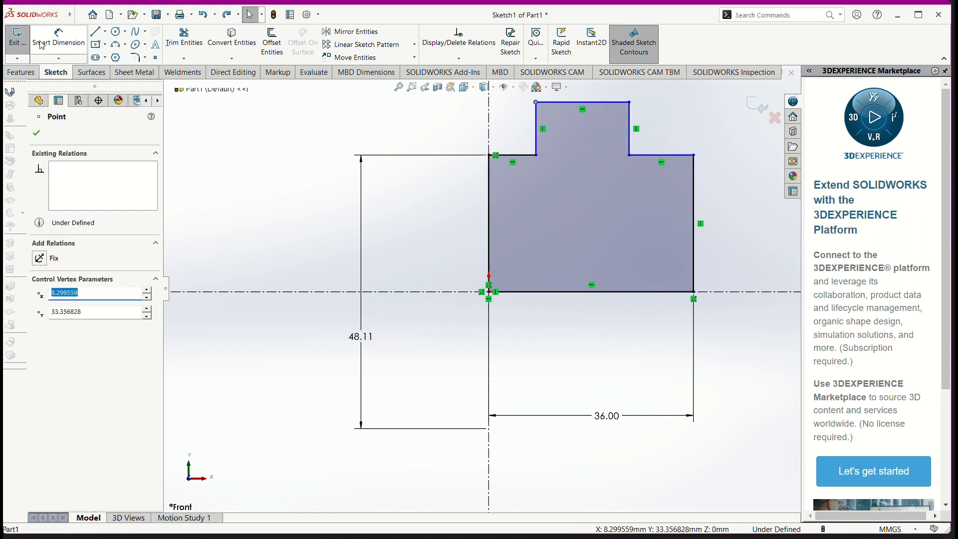
pyautogui.click(58, 37)
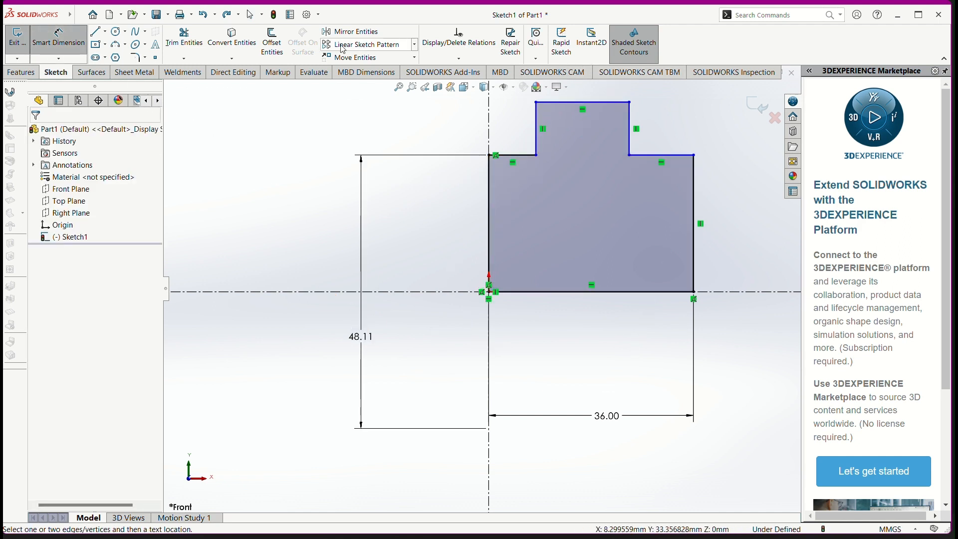
pyautogui.click(537, 103)
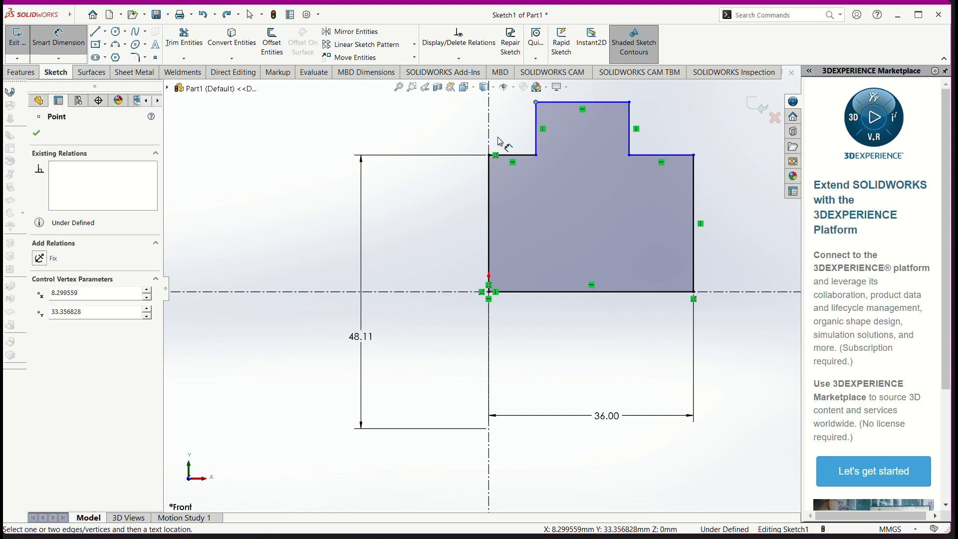
pyautogui.click(447, 293)
pyautogui.click(423, 317)
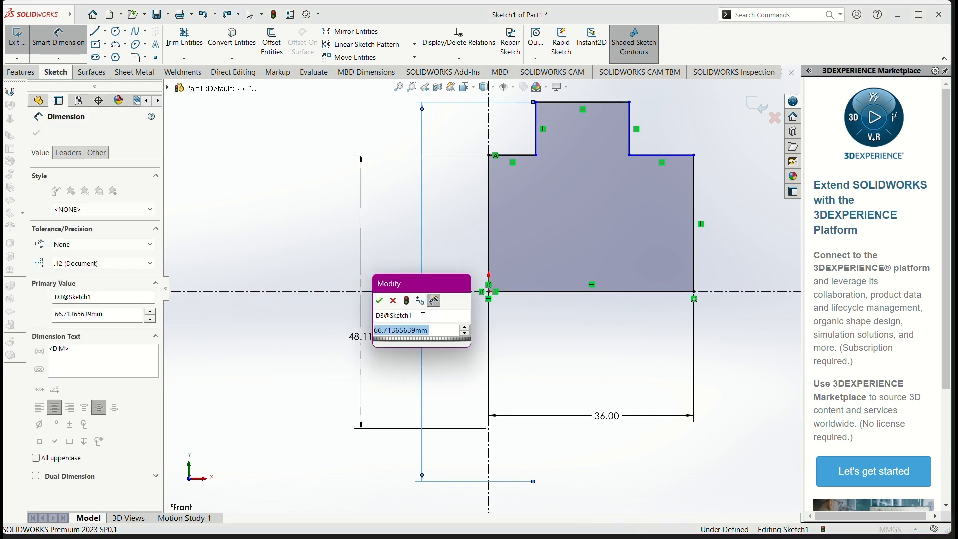
pyautogui.write('7.')
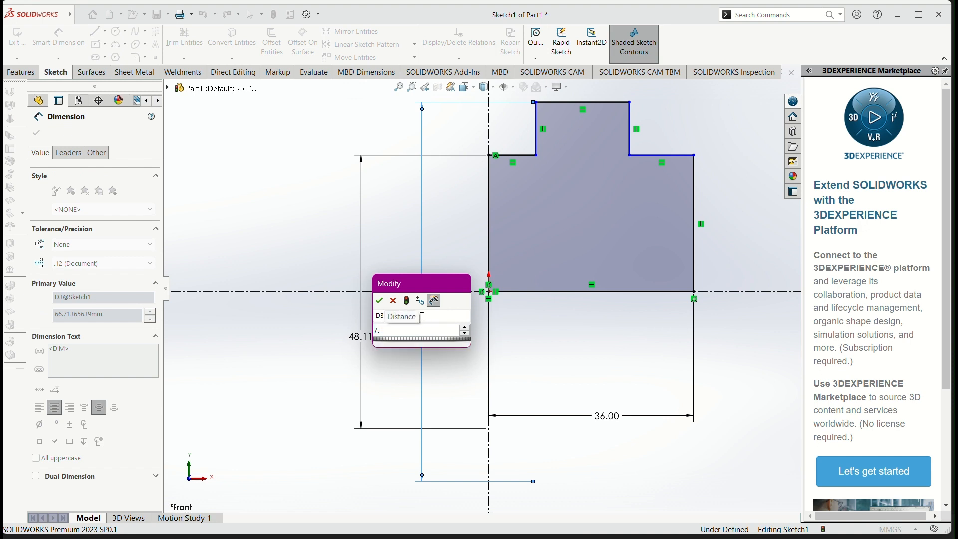
pyautogui.press('BackSpace')
pyautogui.write('146')
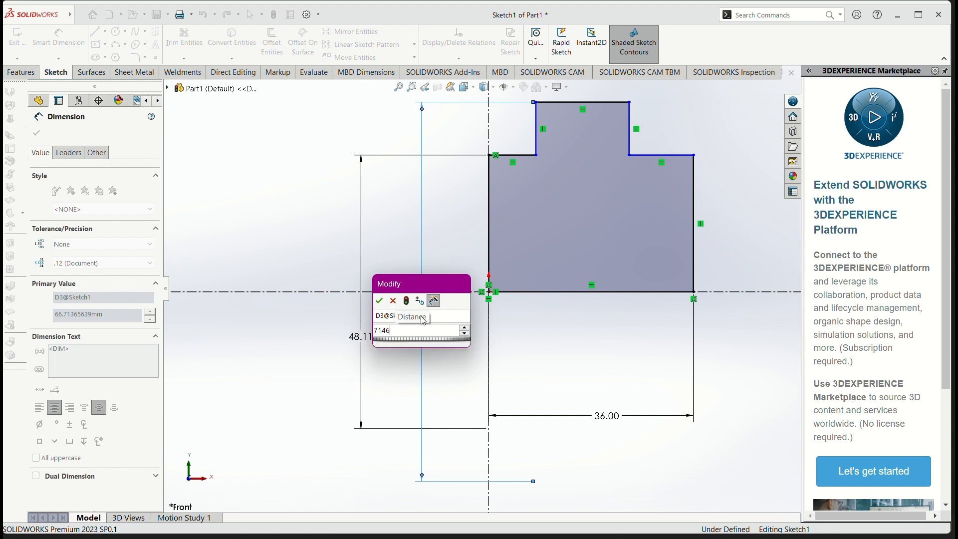
pyautogui.press('Return')
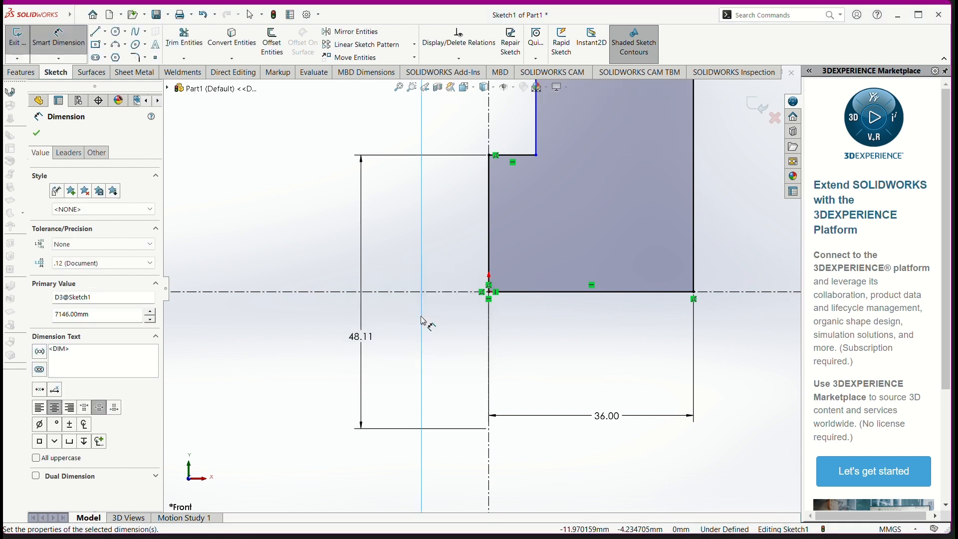
pyautogui.scroll(2, 456, 320)
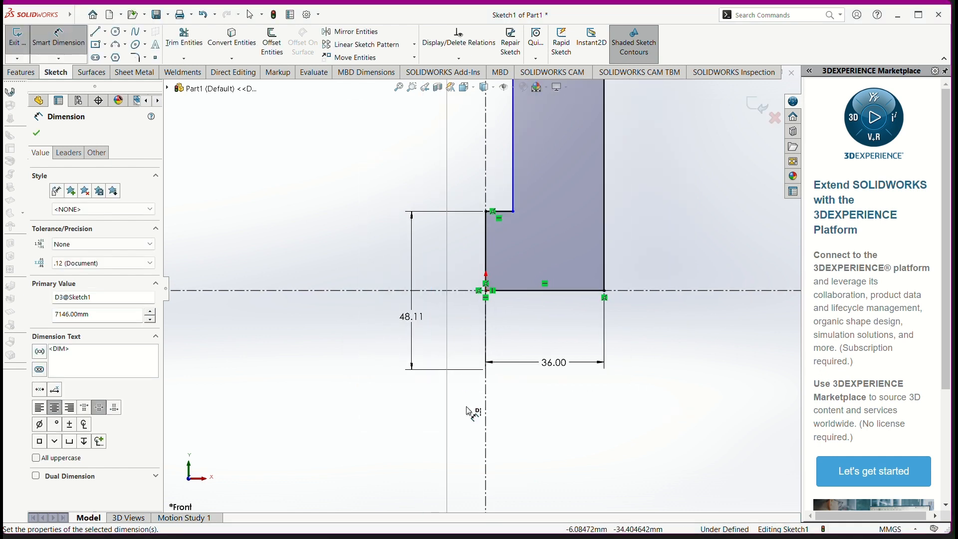
pyautogui.scroll(1, 469, 394)
pyautogui.scroll(1, 469, 385)
pyautogui.scroll(1, 475, 385)
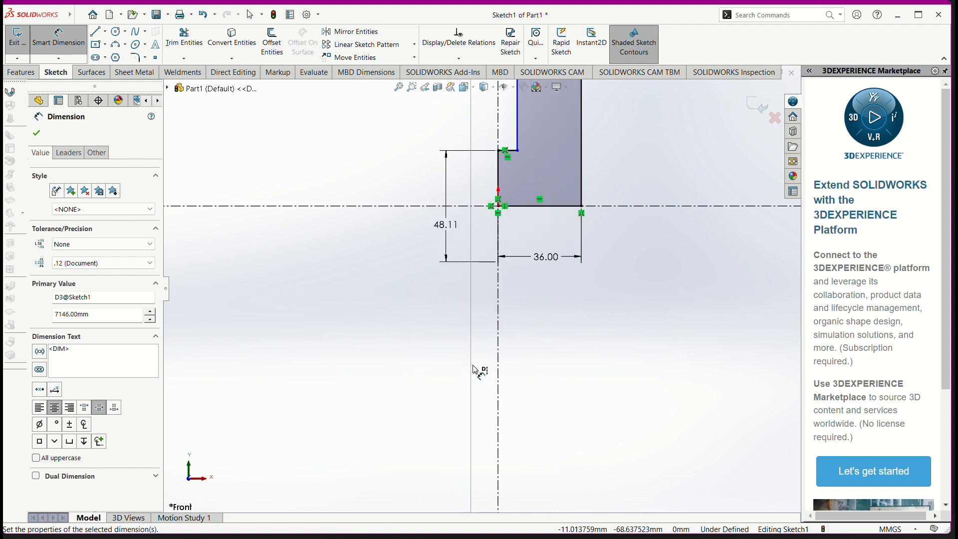
pyautogui.hotkey('ctrl', 'z')
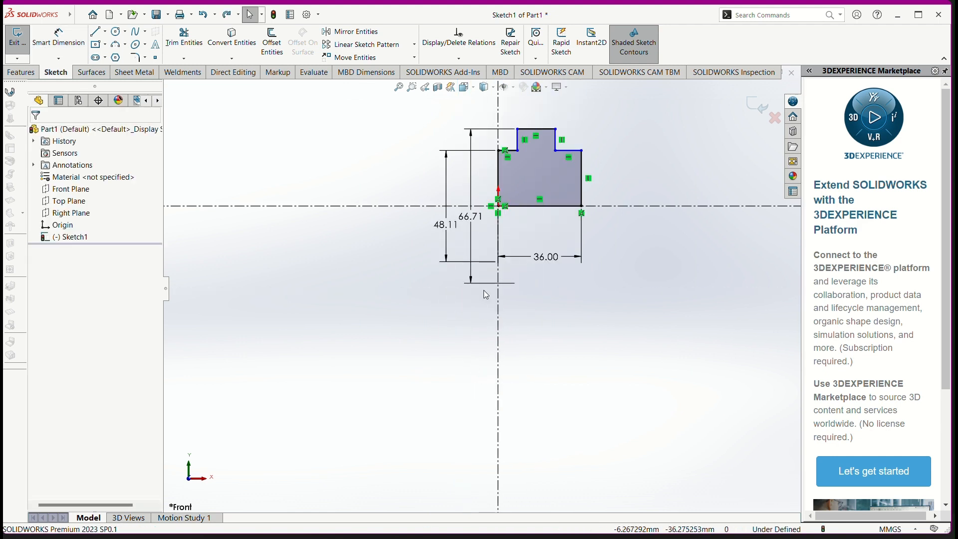
# Step: Set the raised section's diameter dimension to 71.46 mm
pyautogui.click(466, 216)
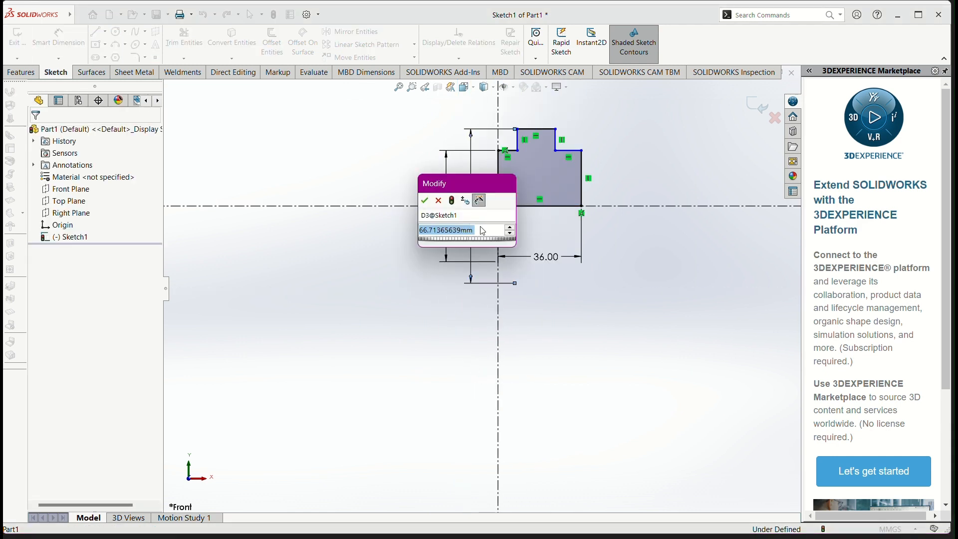
pyautogui.write('7')
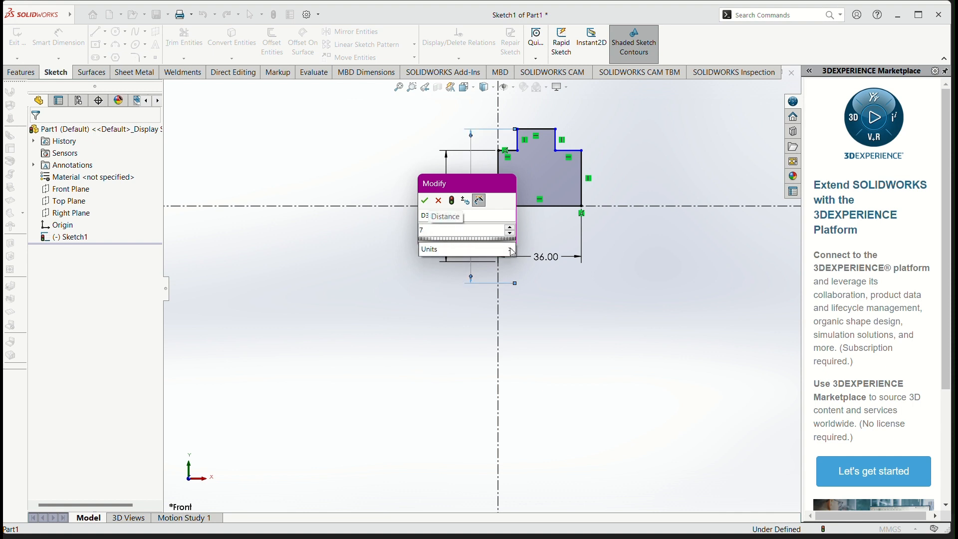
pyautogui.write('1.46')
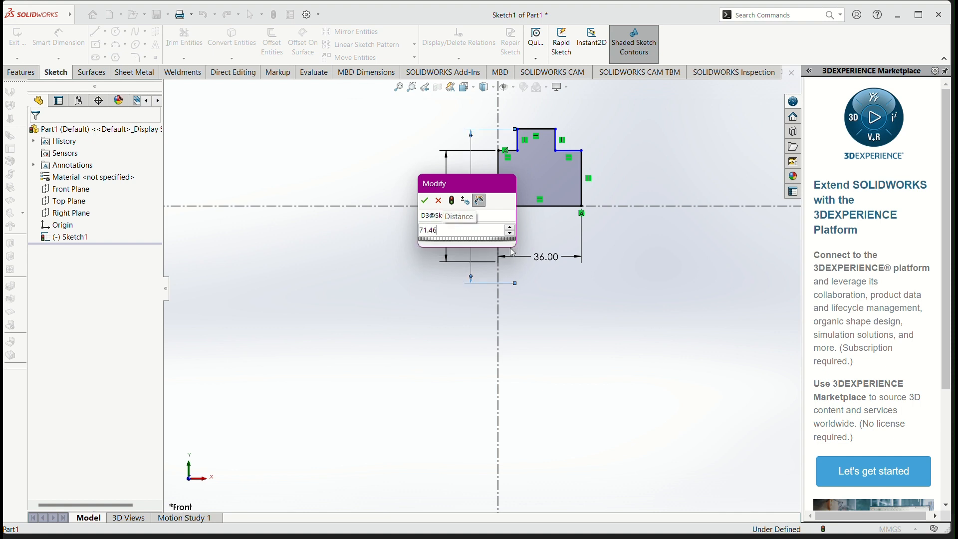
pyautogui.press('Return')
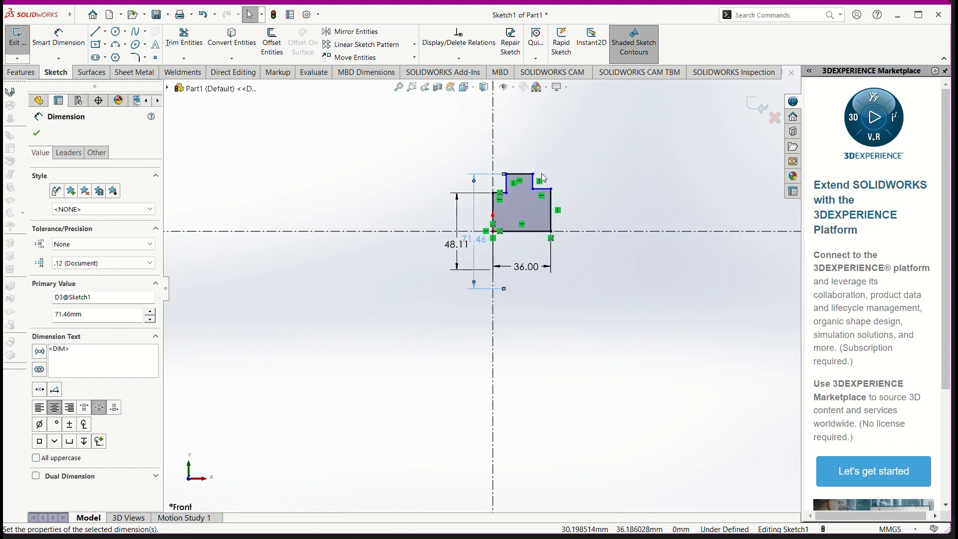
pyautogui.scroll(-6, 544, 178)
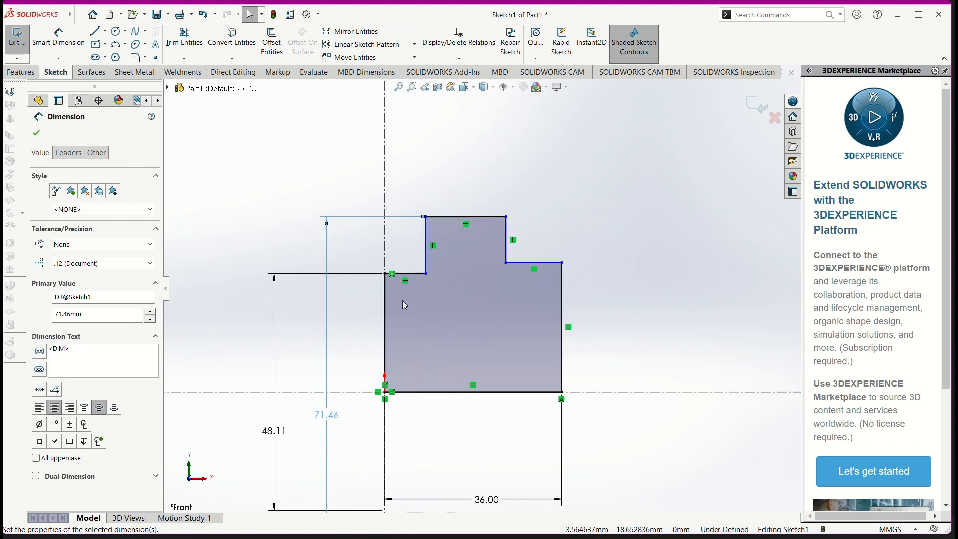
pyautogui.press('Escape')
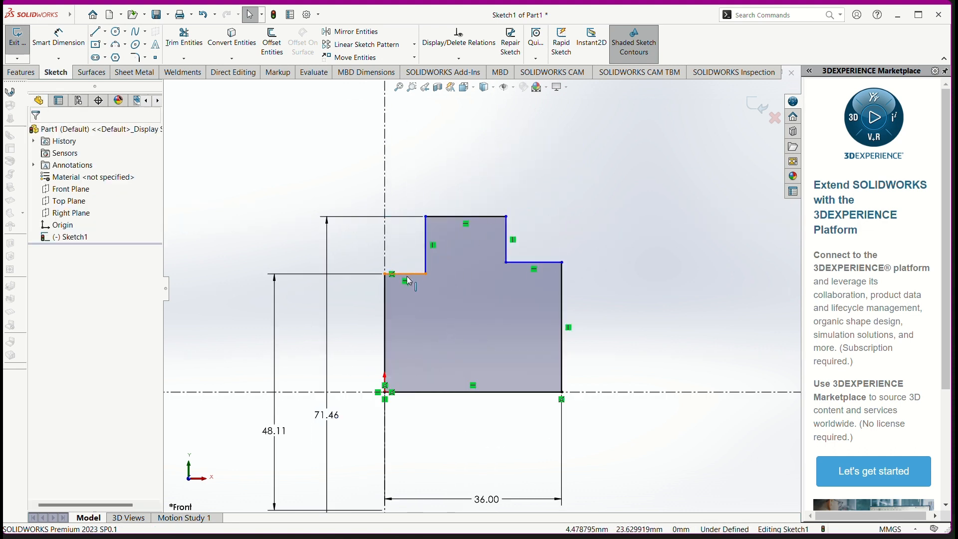
# Step: Dimension the short horizontal line left of the raised section and set its length to 3 mm
pyautogui.click(57, 40)
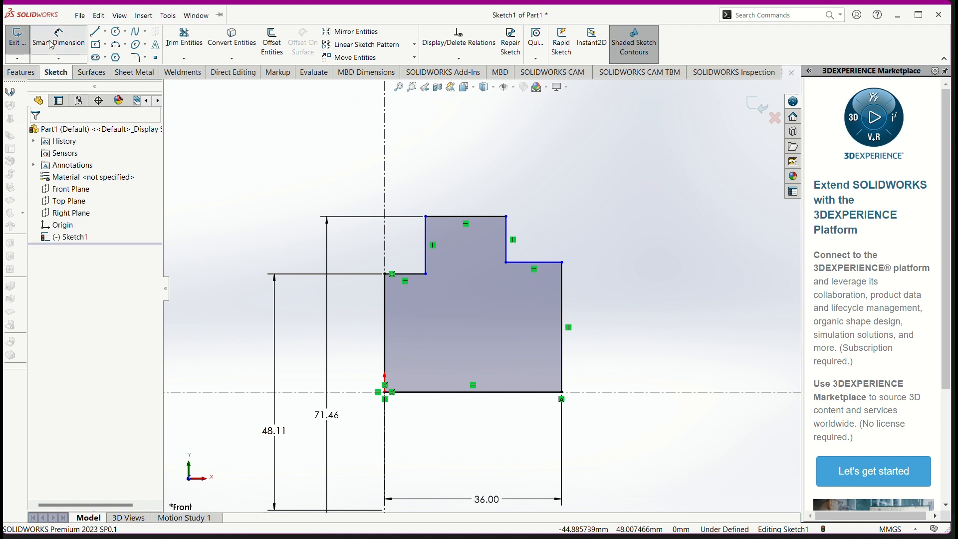
pyautogui.click(407, 274)
pyautogui.click(300, 167)
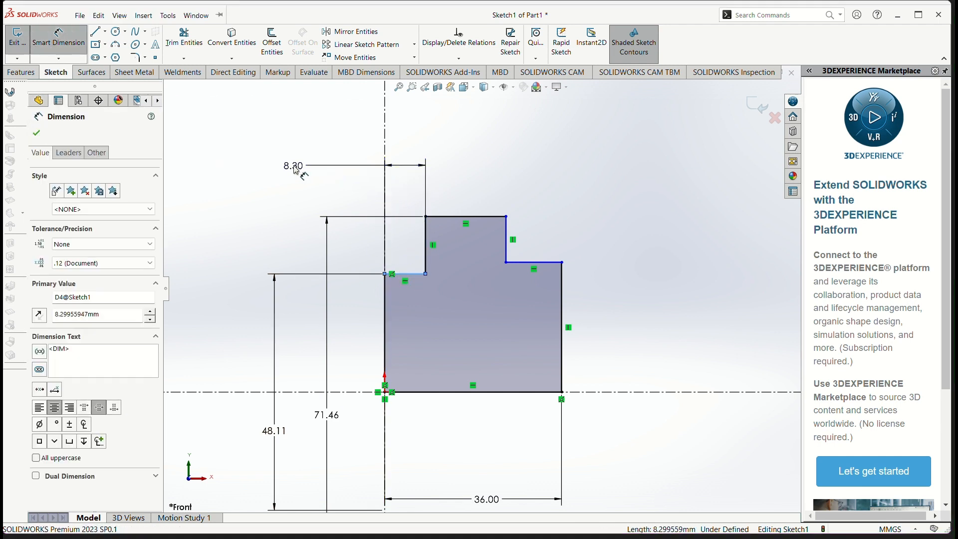
pyautogui.write('3')
pyautogui.press('Return')
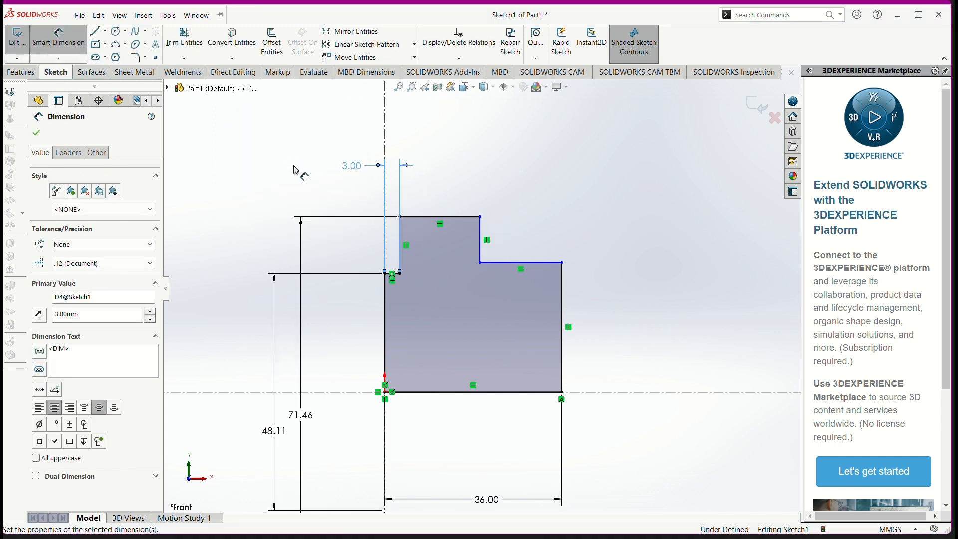
# Step: Dimension the horizontal line right of the raised section and set its length to 18 mm, following the reference drawing
pyautogui.click(544, 264)
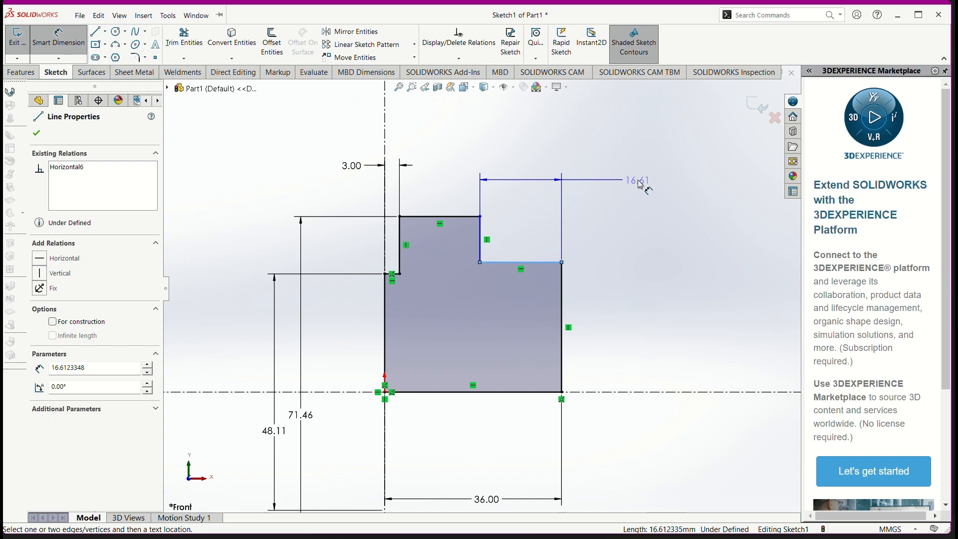
pyautogui.hotkey('alt', 'Tab')
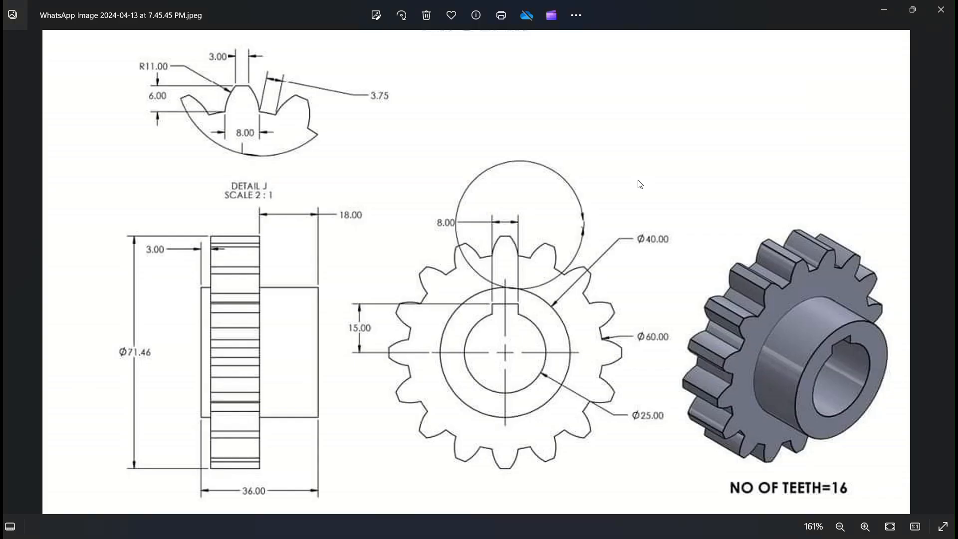
pyautogui.hotkey('alt', 'Tab')
pyautogui.click(641, 184)
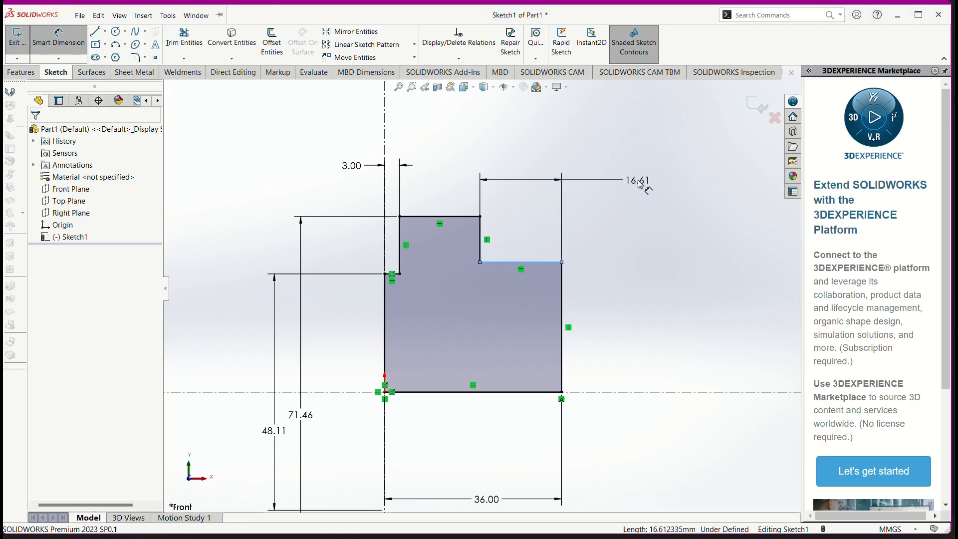
pyautogui.write('18')
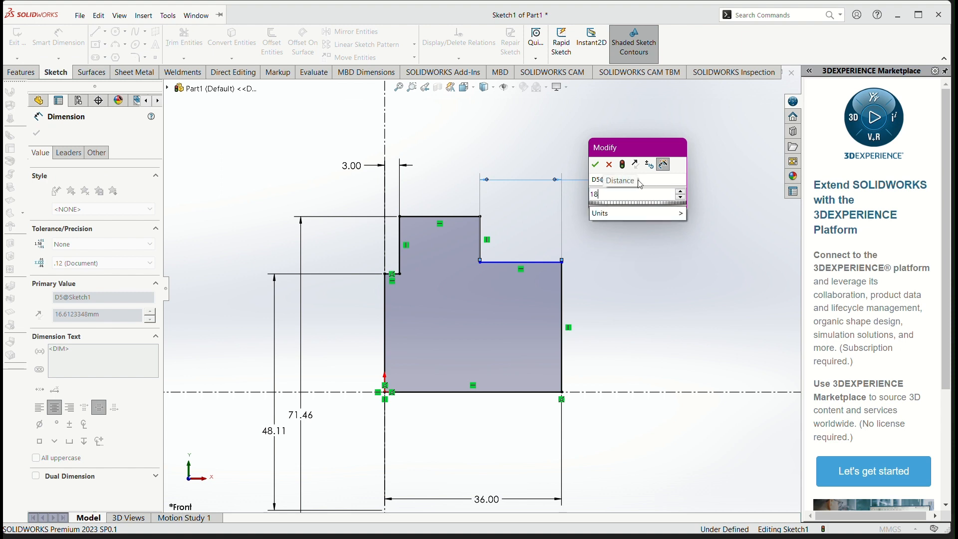
pyautogui.press('Return')
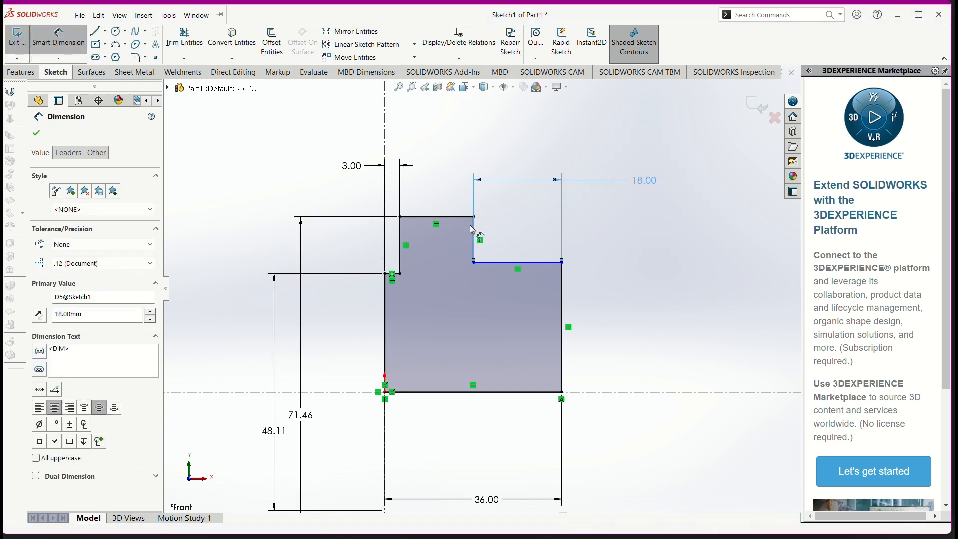
# Step: Check the width of the raised section's top line without adding a dimension
pyautogui.click(441, 217)
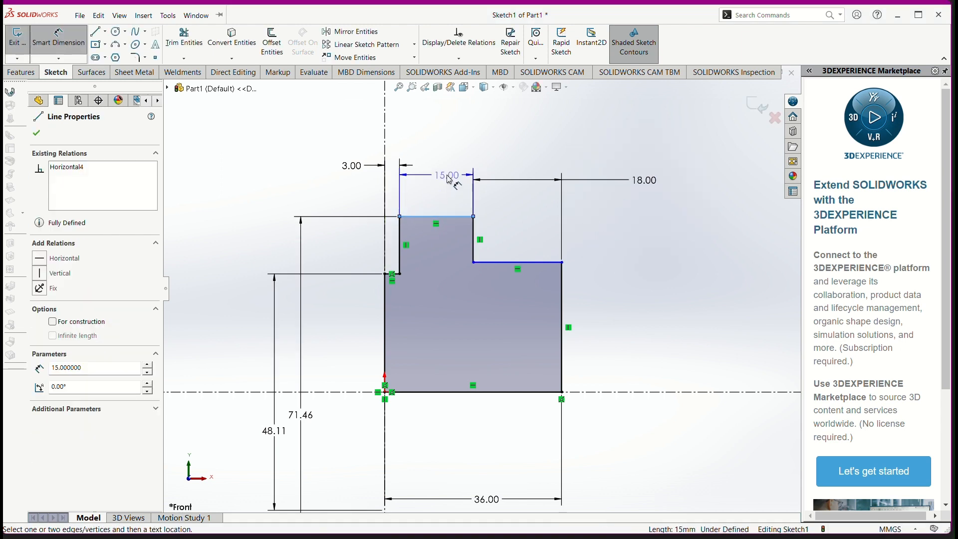
pyautogui.press('Escape')
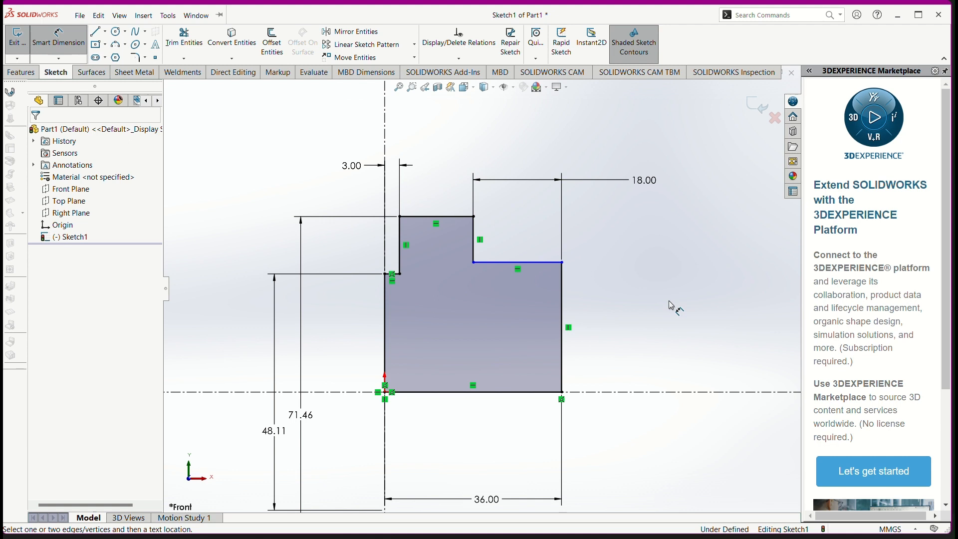
pyautogui.scroll(2, 434, 322)
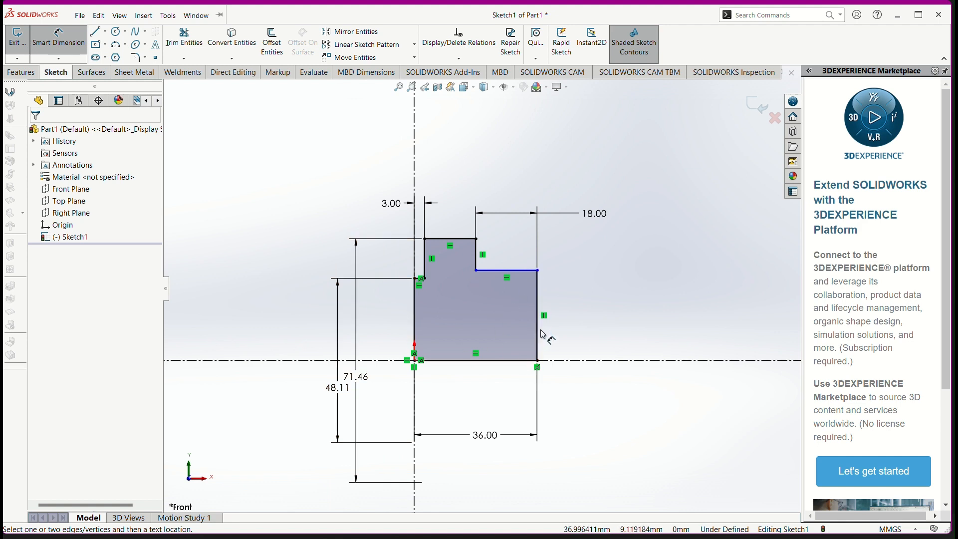
# Step: Revolve the stepped profile 360 degrees about the horizontal centerline to create the solid gear body
pyautogui.click(21, 73)
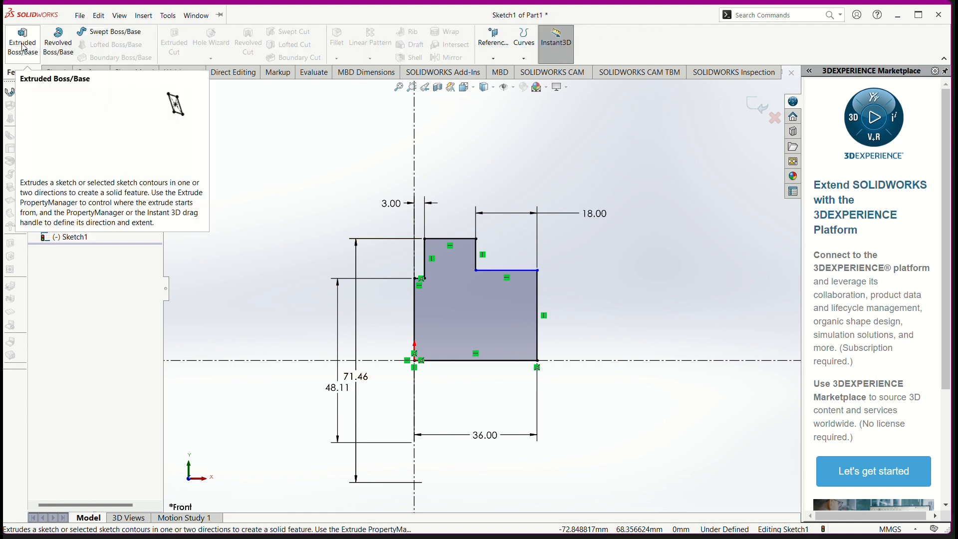
pyautogui.click(144, 16)
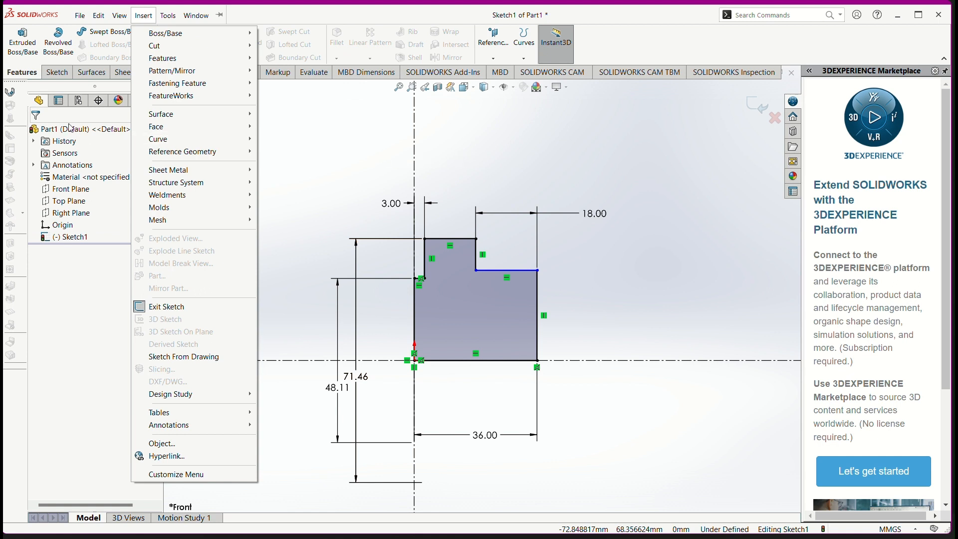
pyautogui.click(55, 43)
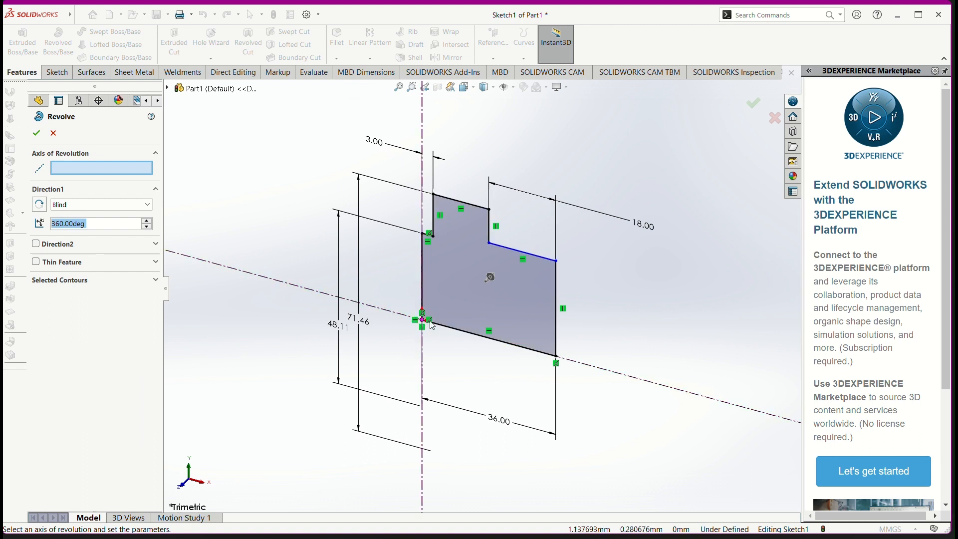
pyautogui.click(659, 384)
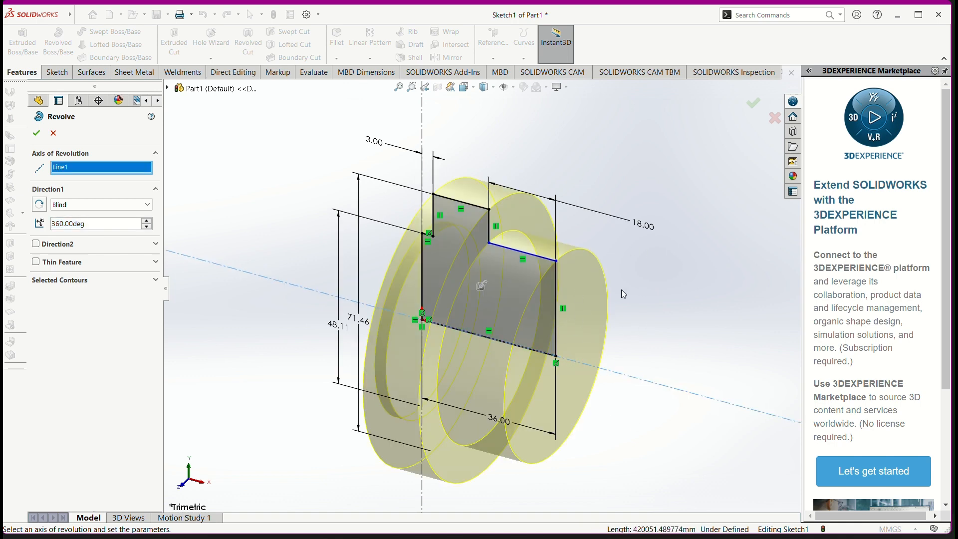
pyautogui.click(36, 133)
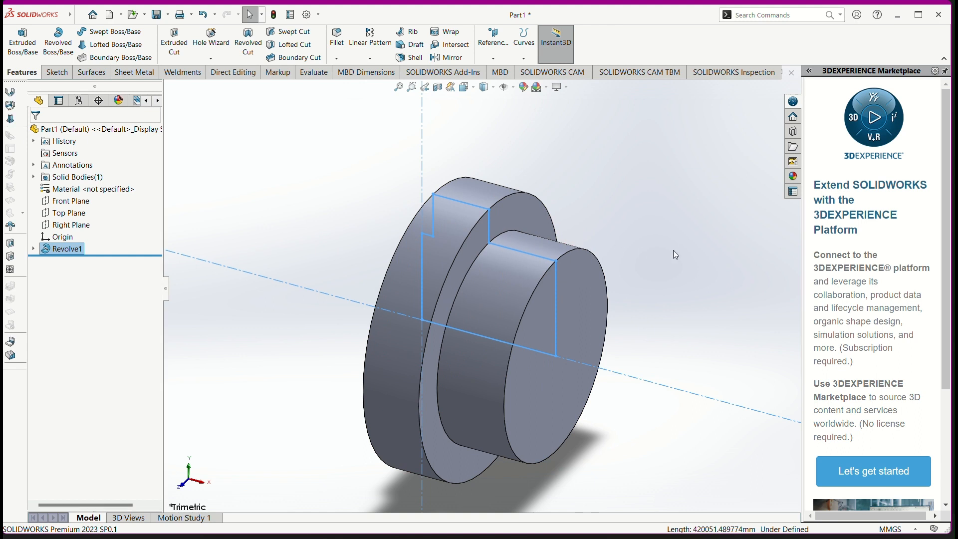
pyautogui.click(673, 250)
# Step: Start a sketch on the end face of the 3 mm boss and draw infinite horizontal and vertical centerlines through the origin
pyautogui.moveTo(654, 278)
pyautogui.mouseDown(button='middle')
pyautogui.moveTo(710, 256)
pyautogui.moveTo(708, 284)
pyautogui.moveTo(675, 315)
pyautogui.moveTo(691, 235)
pyautogui.moveTo(744, 231)
pyautogui.moveTo(720, 212)
pyautogui.mouseUp(button='middle')
pyautogui.hotkey('alt', 'Tab')
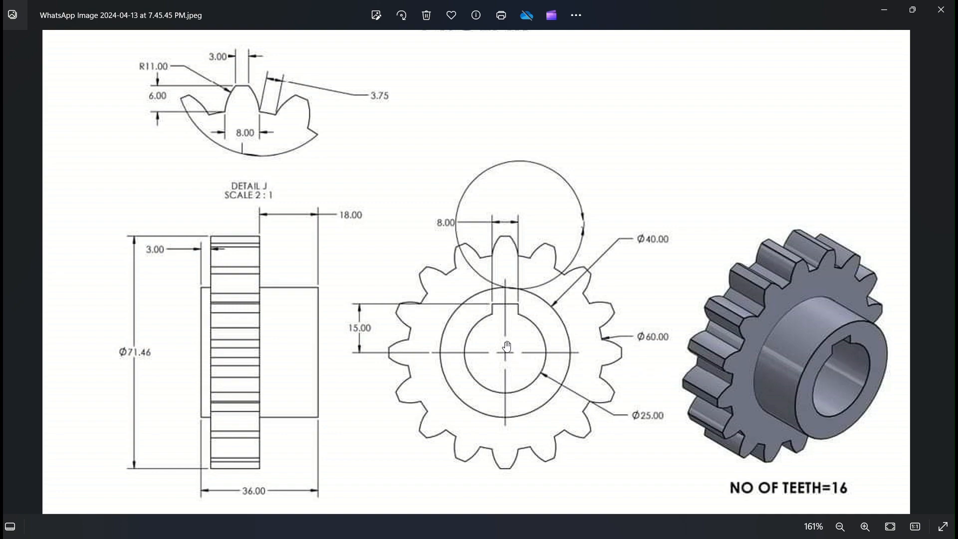
pyautogui.hotkey('alt', 'Tab')
pyautogui.click(444, 321)
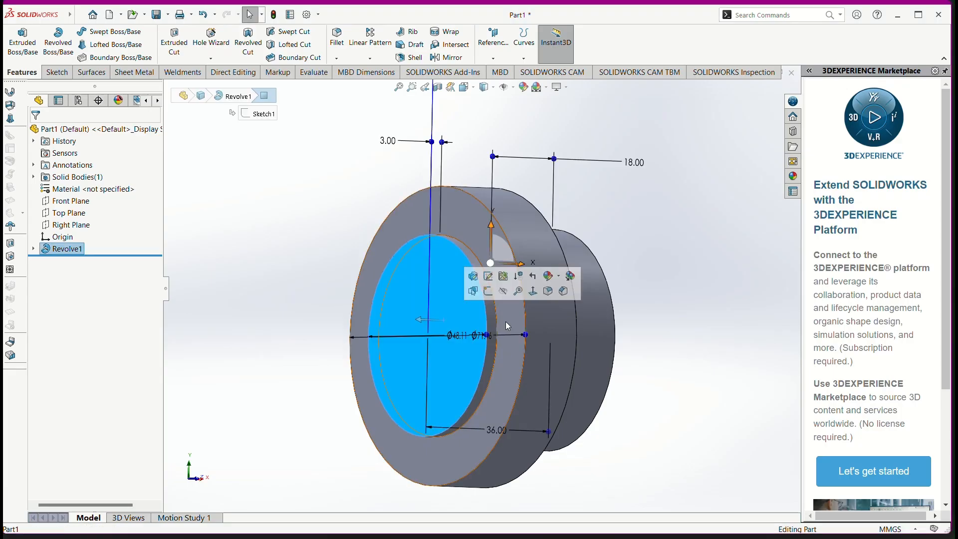
pyautogui.hotkey('ctrl', '3')
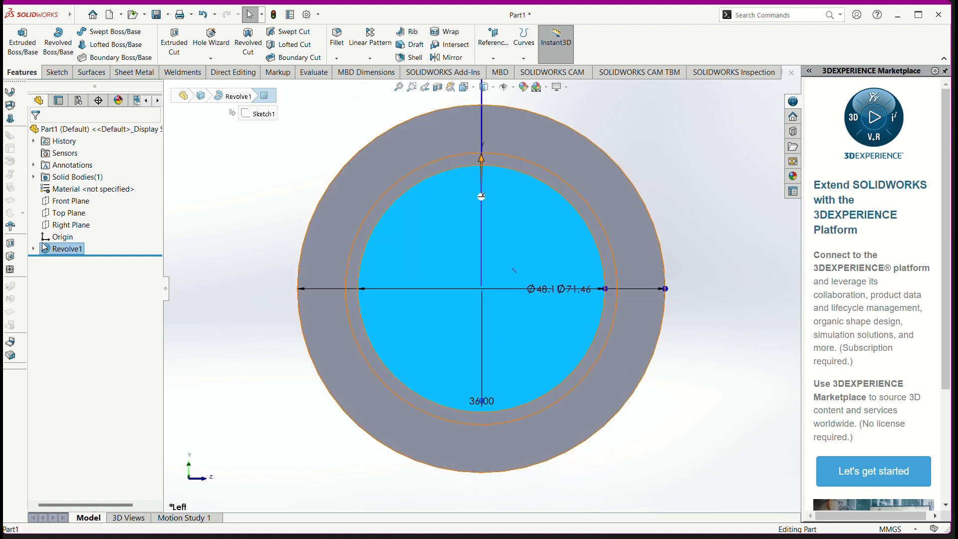
pyautogui.click(64, 76)
pyautogui.click(95, 32)
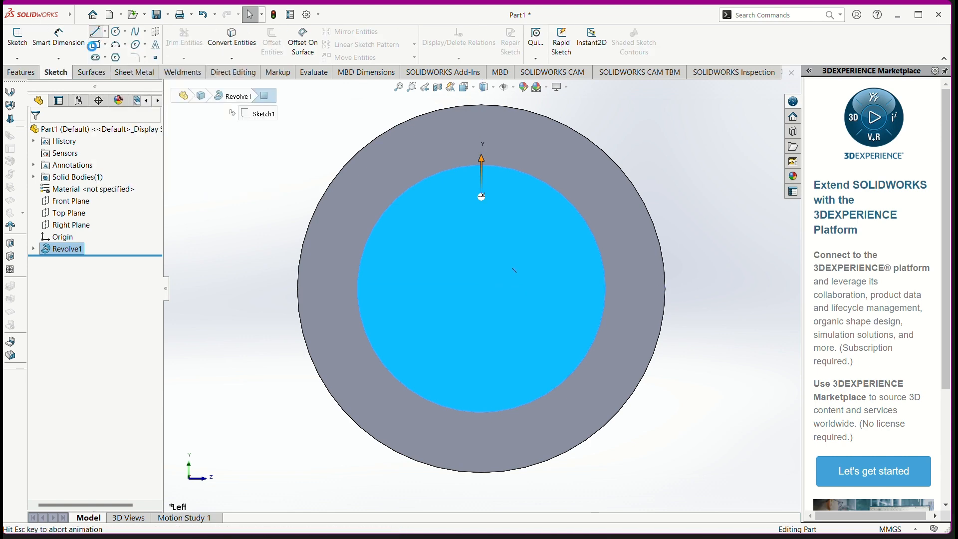
pyautogui.click(87, 282)
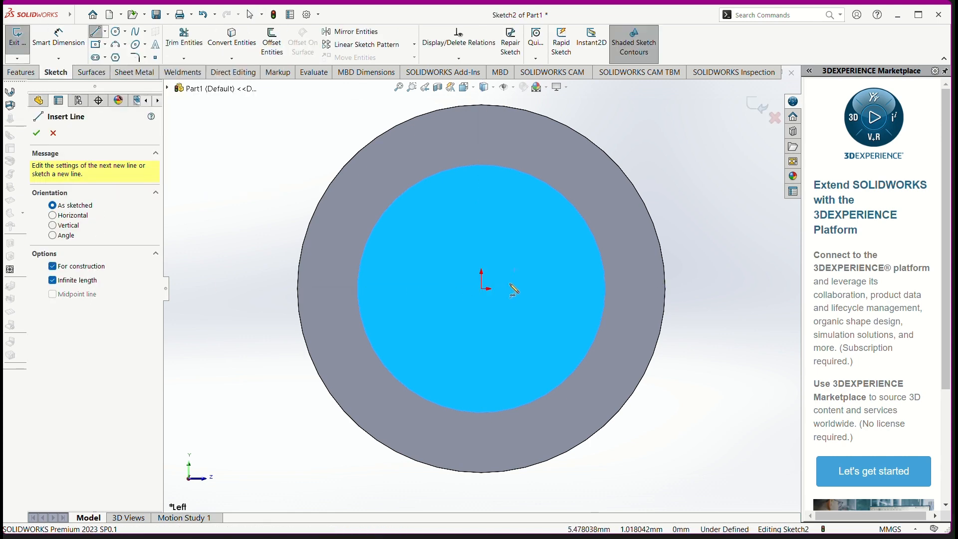
pyautogui.click(491, 290)
pyautogui.click(480, 292)
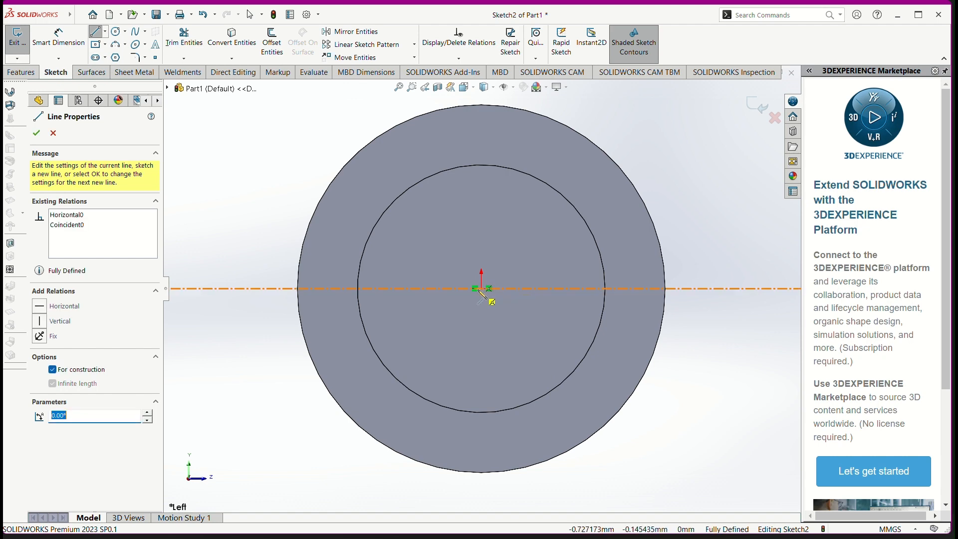
pyautogui.click(483, 290)
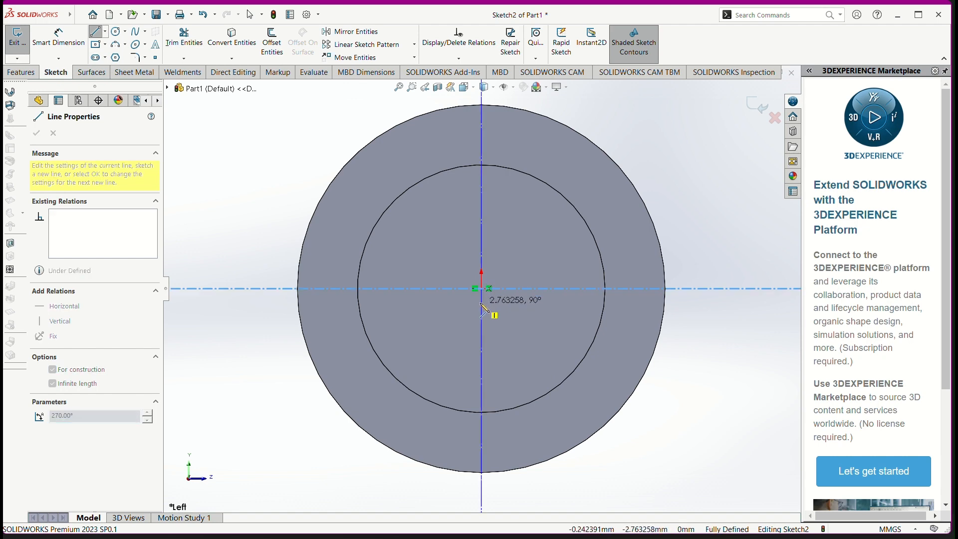
pyautogui.click(483, 312)
# Step: Check the bore on the reference drawing and sketch a circle of about 11.28 mm radius centred on the origin
pyautogui.hotkey('alt', 'Tab')
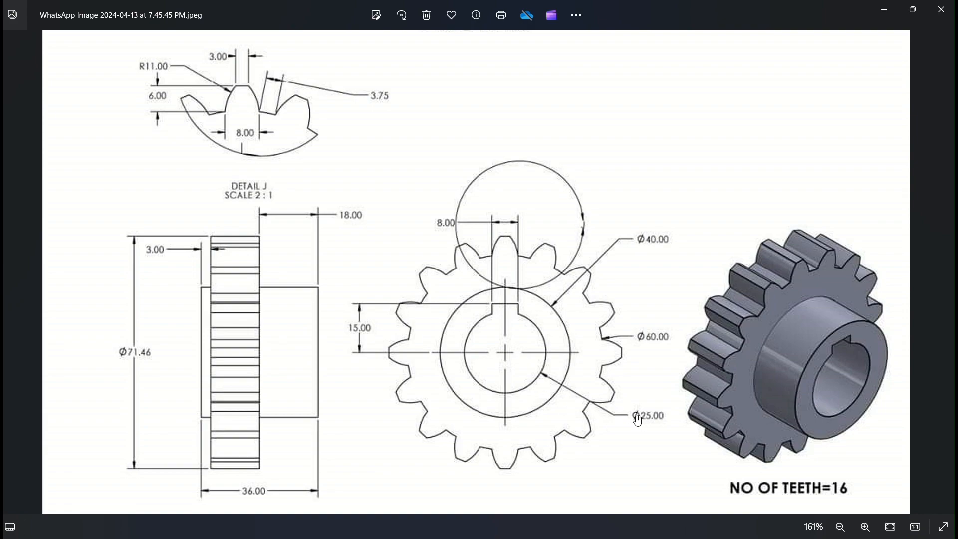
pyautogui.hotkey('alt', 'Tab')
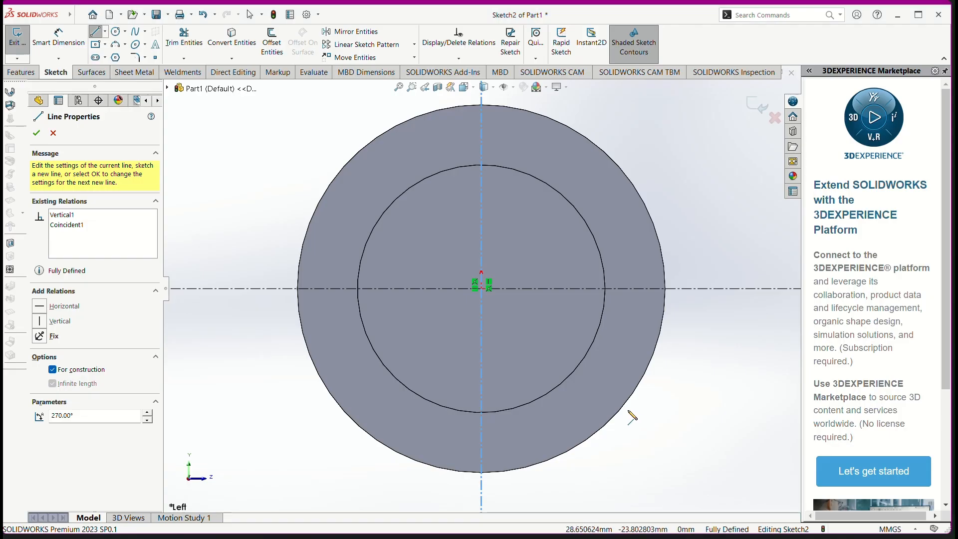
pyautogui.click(116, 31)
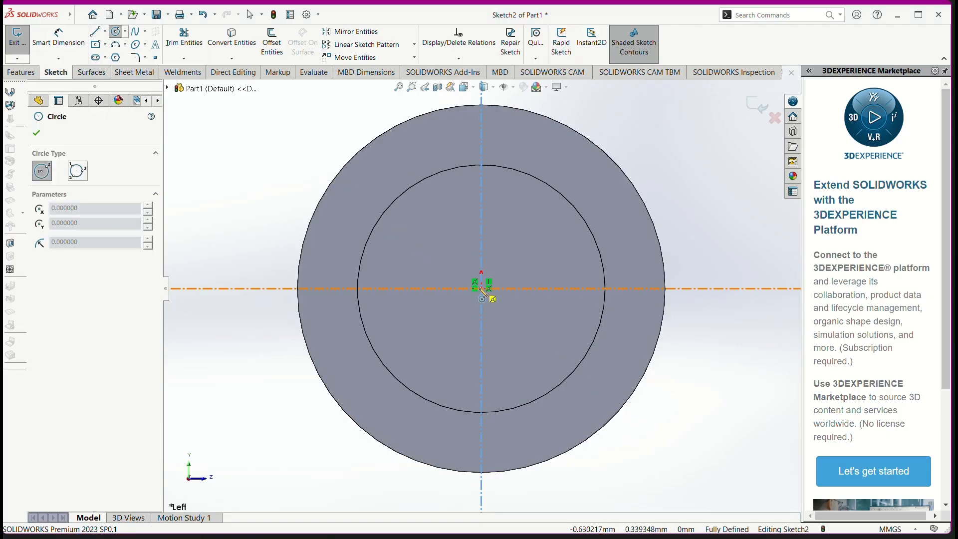
pyautogui.click(482, 288)
pyautogui.click(528, 324)
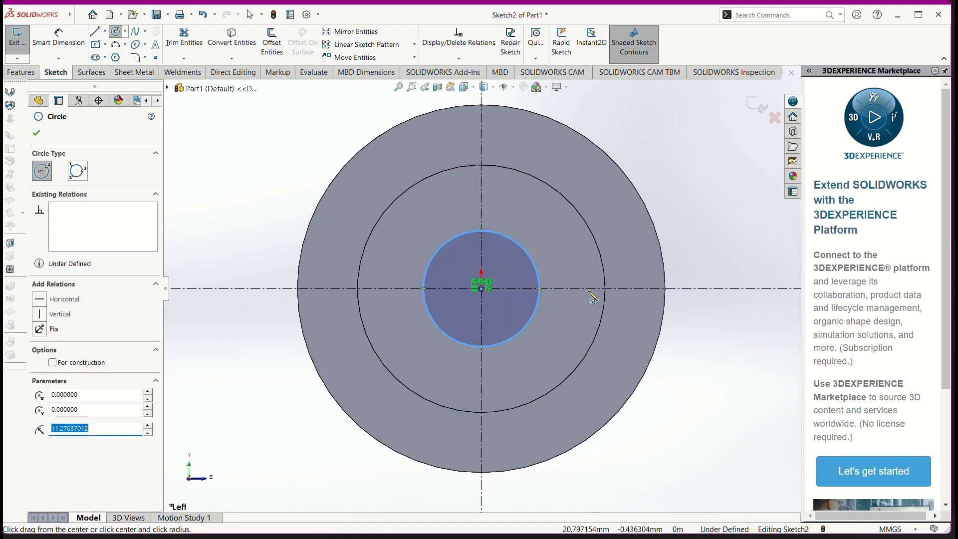
# Step: Dimension the bore circle's diameter and set it to 25 mm
pyautogui.click(58, 37)
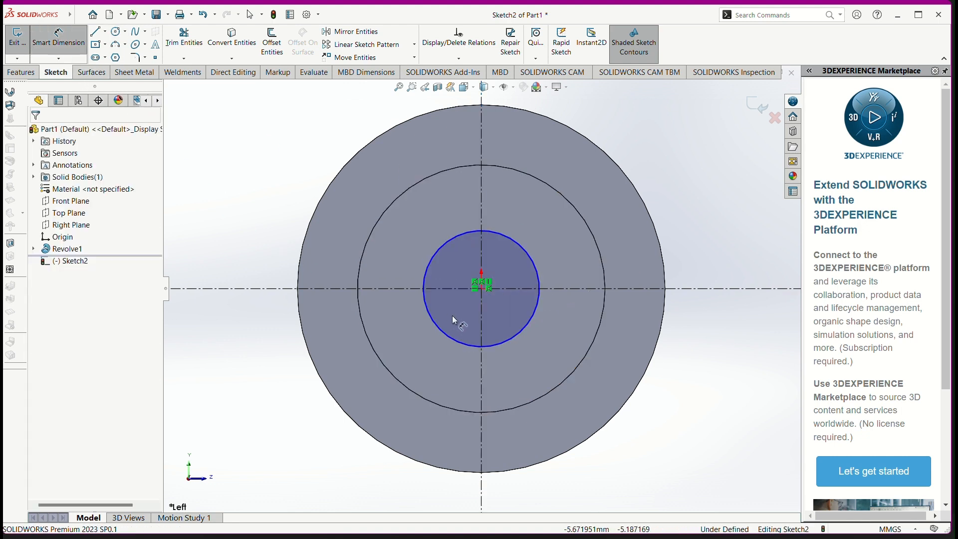
pyautogui.click(520, 337)
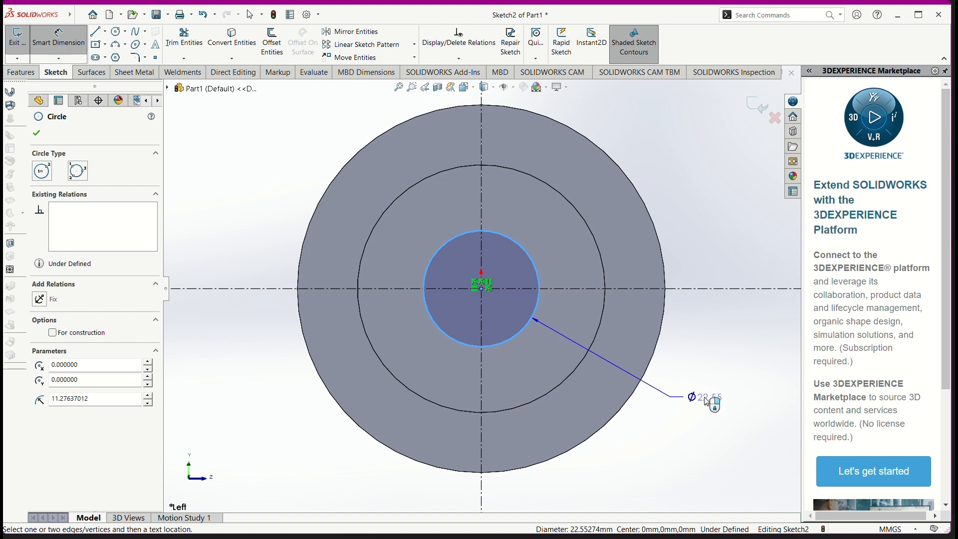
pyautogui.click(707, 401)
pyautogui.press('Return')
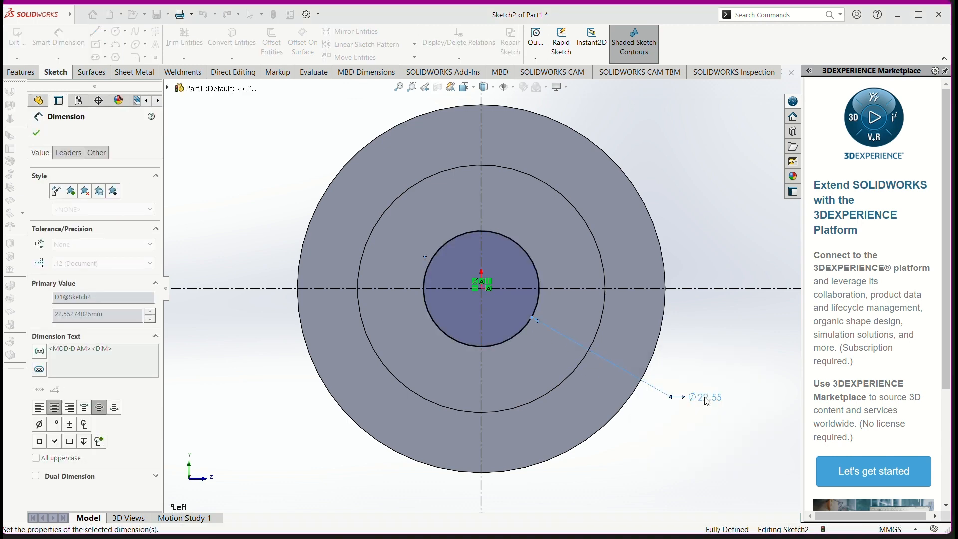
# Step: Following the keyway in the reference drawing, sketch a horizontal line about 5.6 mm long above the bore circle, across the vertical centerline
pyautogui.hotkey('alt', 'Tab')
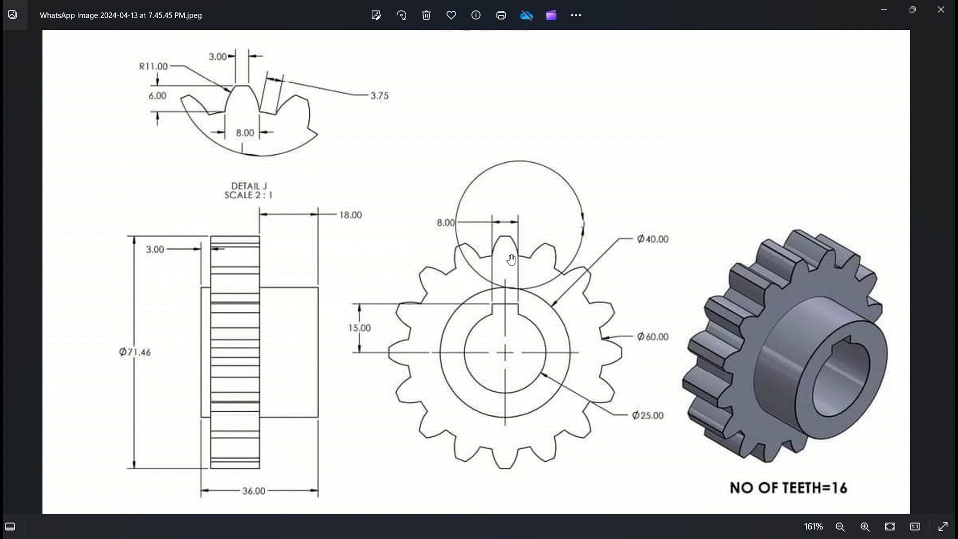
pyautogui.hotkey('alt', 'Tab')
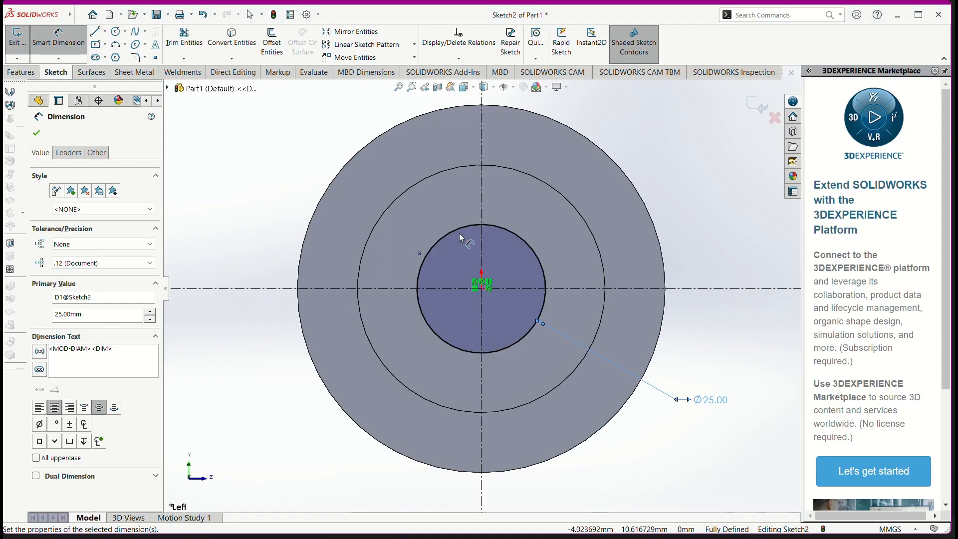
pyautogui.click(96, 32)
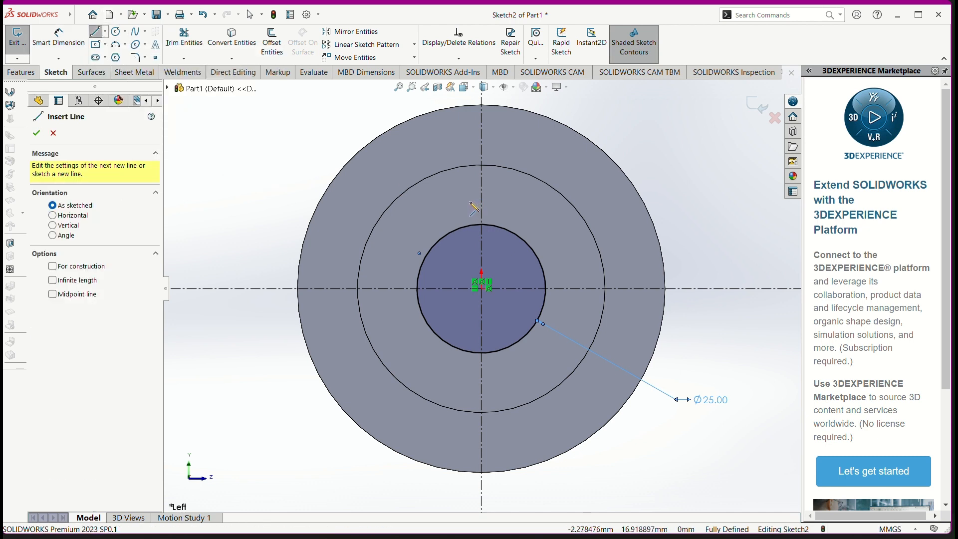
pyautogui.moveTo(467, 200); pyautogui.dragTo(497, 200)
pyautogui.click(497, 202)
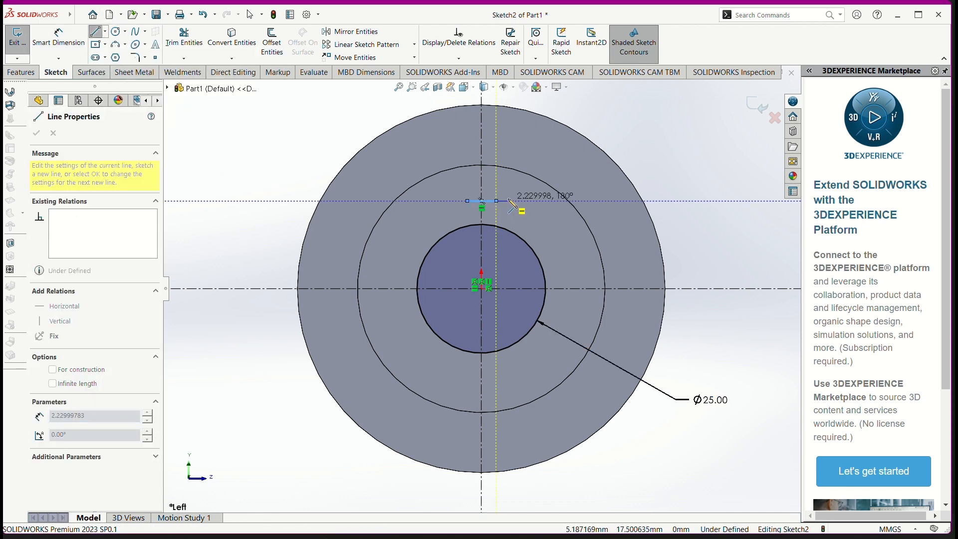
pyautogui.press('Escape')
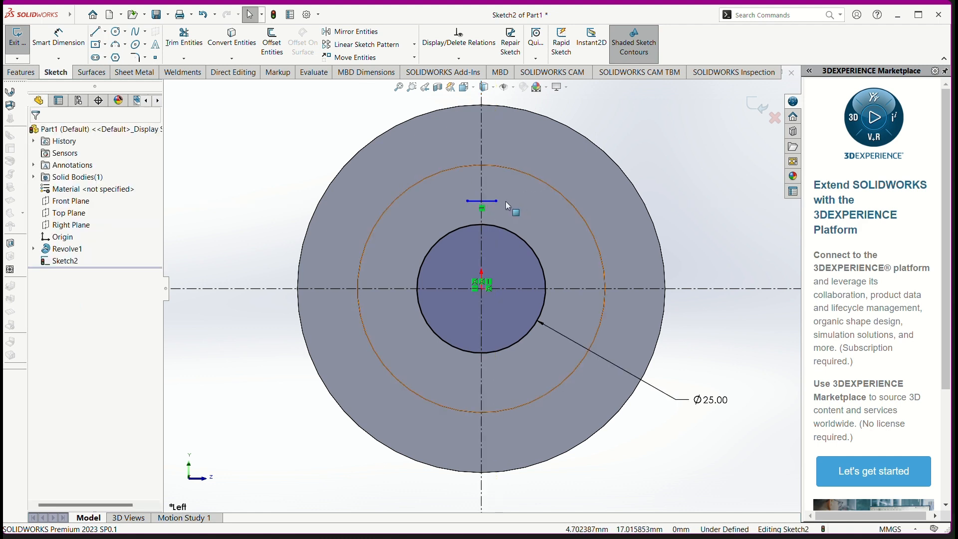
# Step: Make the short line's two endpoints symmetric about the vertical centerline
pyautogui.click(468, 202)
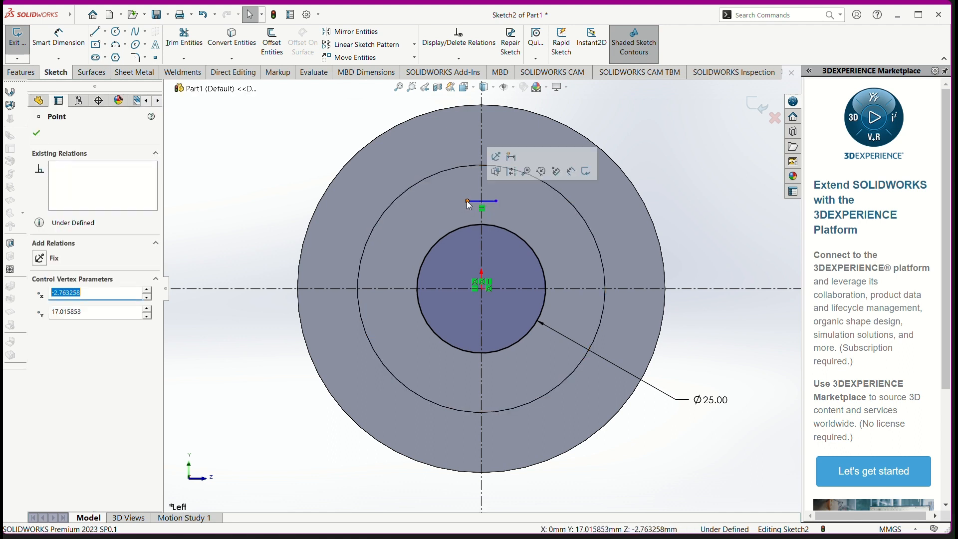
pyautogui.keyDown('ctrl'); pyautogui.click(497, 202); pyautogui.keyUp('ctrl')
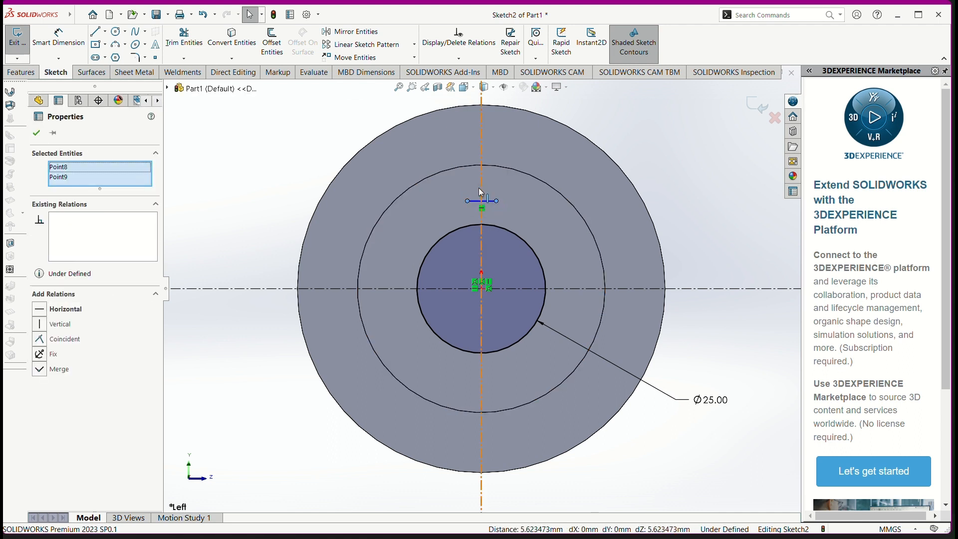
pyautogui.keyDown('ctrl'); pyautogui.click(481, 187); pyautogui.keyUp('ctrl')
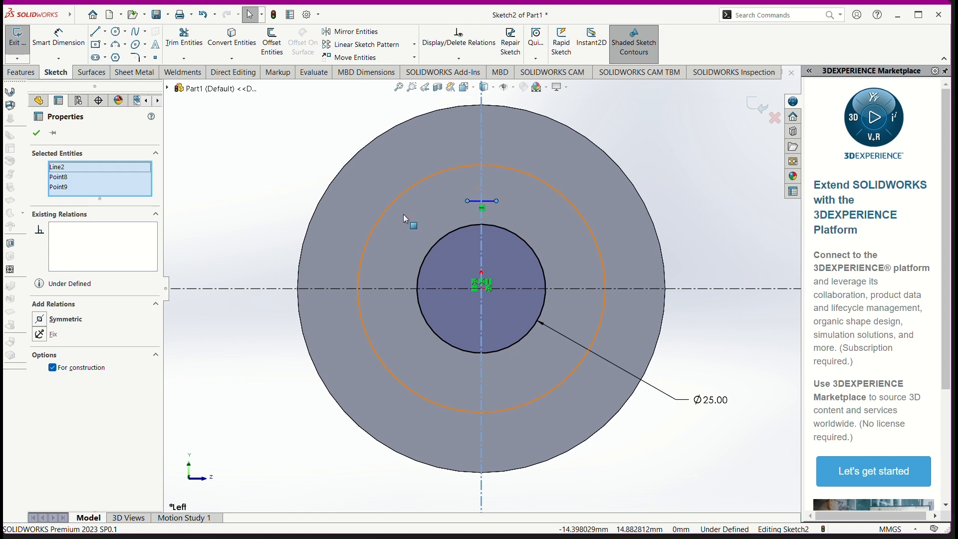
pyautogui.click(65, 320)
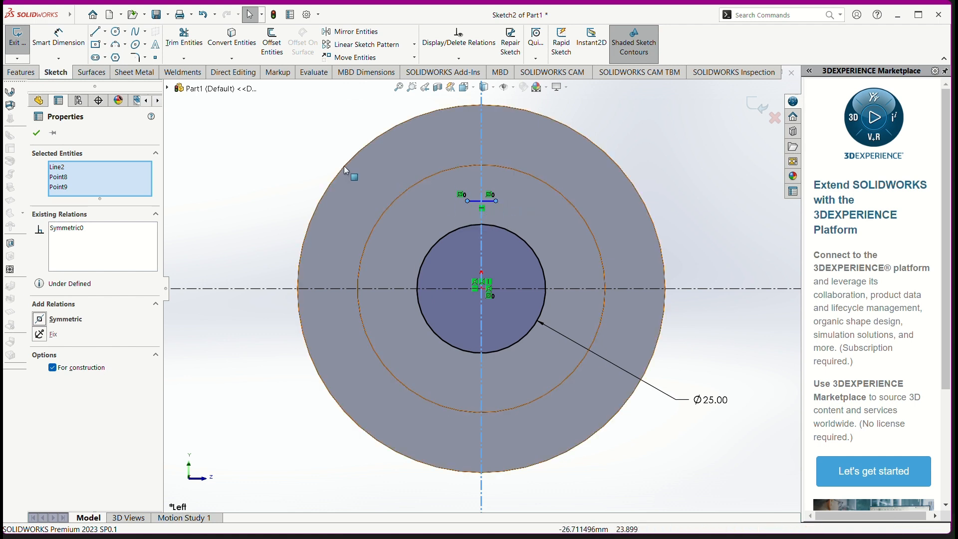
# Step: Add a vertical dimension between the short keyway line's endpoint and the horizontal centerline
pyautogui.click(58, 39)
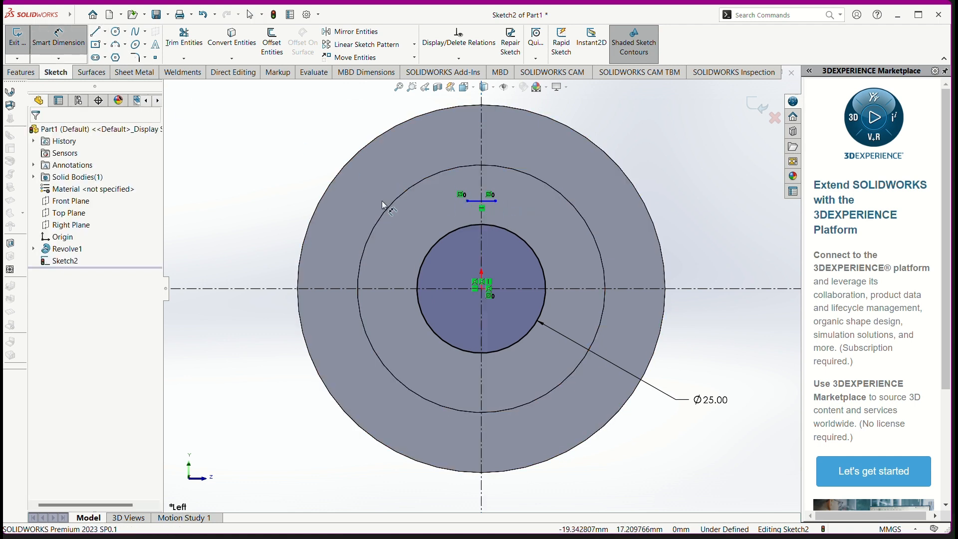
pyautogui.click(467, 202)
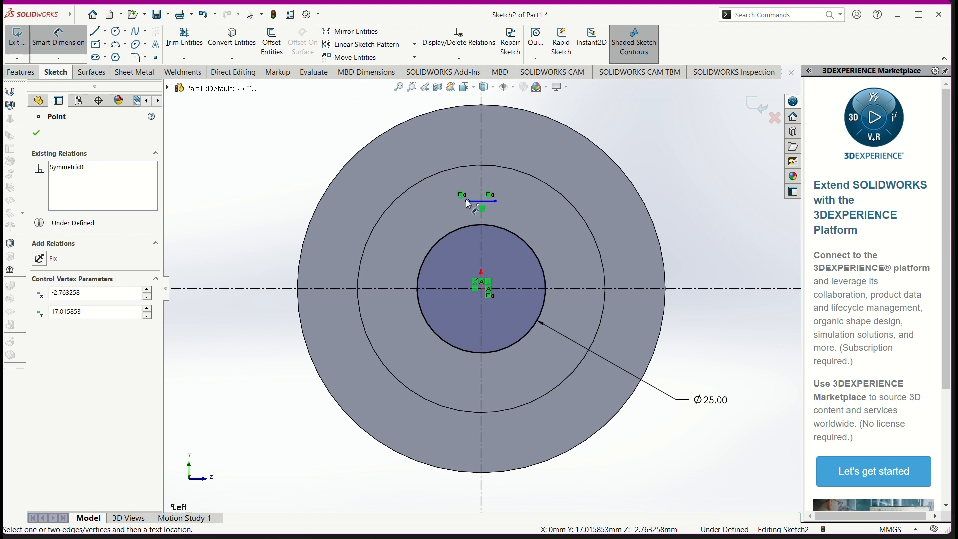
pyautogui.click(464, 288)
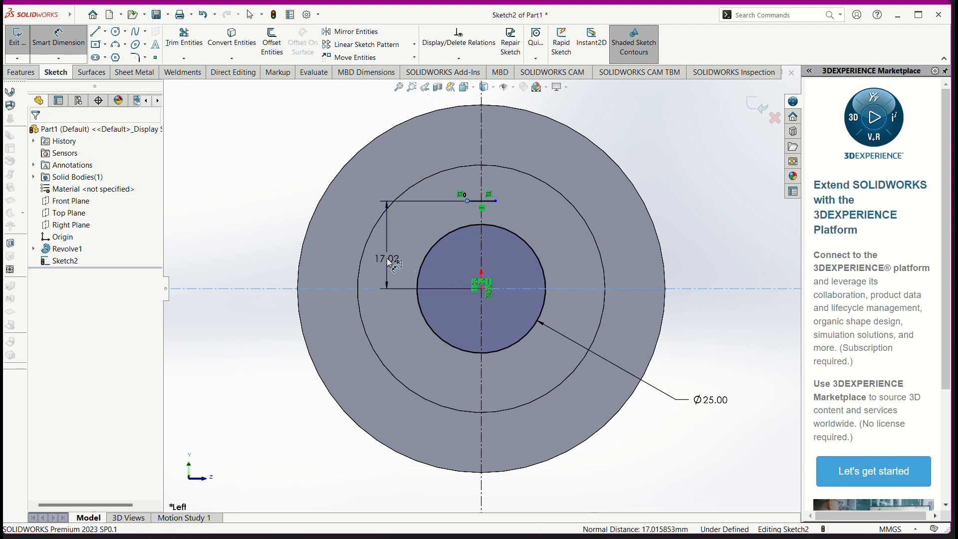
pyautogui.click(390, 262)
# Step: Check the keyway height on the reference drawing and set the keyway line's distance from the horizontal centerline to 15 mm
pyautogui.press('End')
pyautogui.hotkey('shift', 'Left')
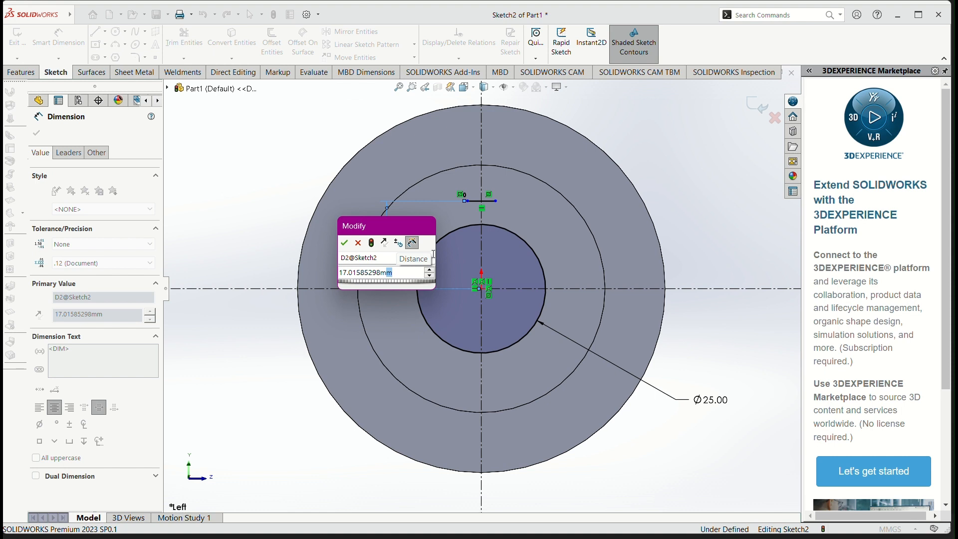
pyautogui.press('super+Tab')
pyautogui.click(432, 253)
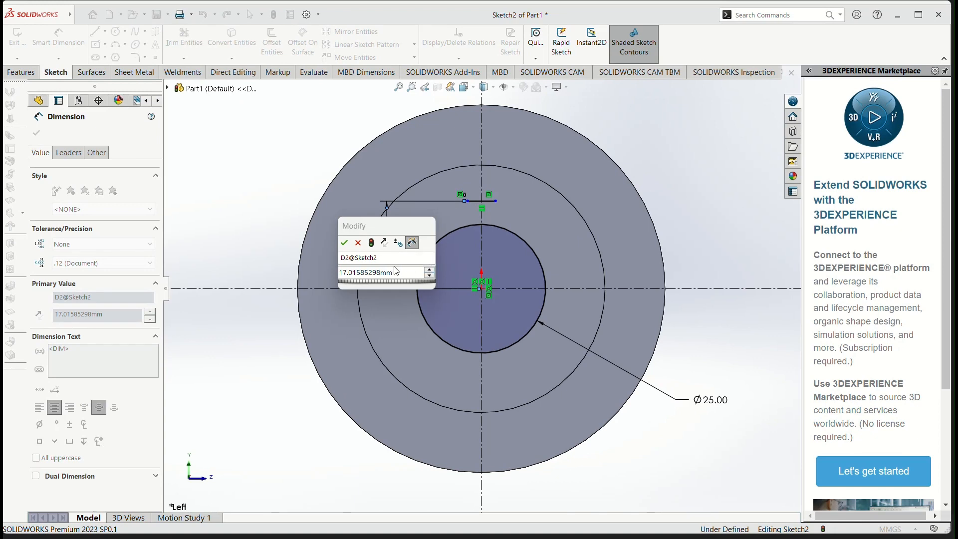
pyautogui.hotkey('alt', 'Tab')
pyautogui.hotkey('alt', 'Tab')
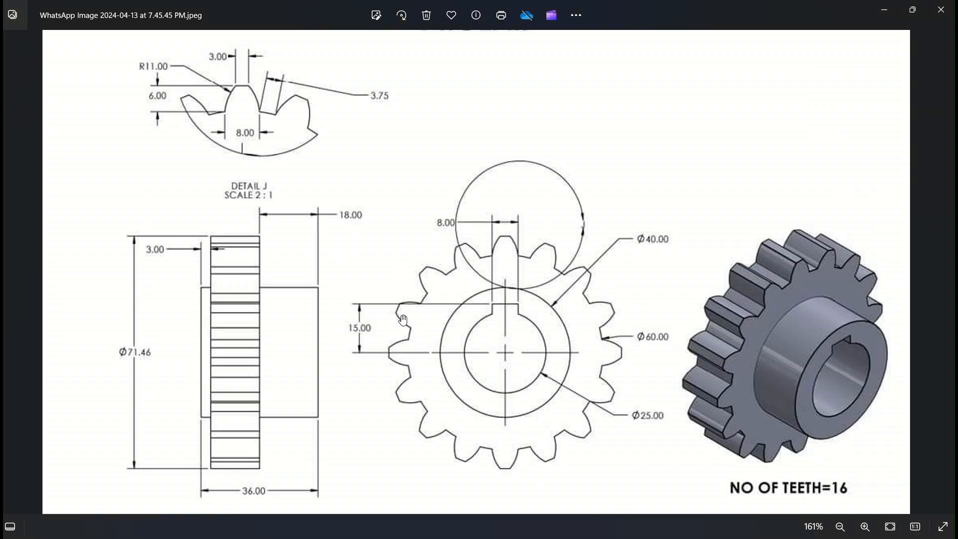
pyautogui.hotkey('alt', 'Tab')
pyautogui.hotkey('alt', 'shift', 'Tab')
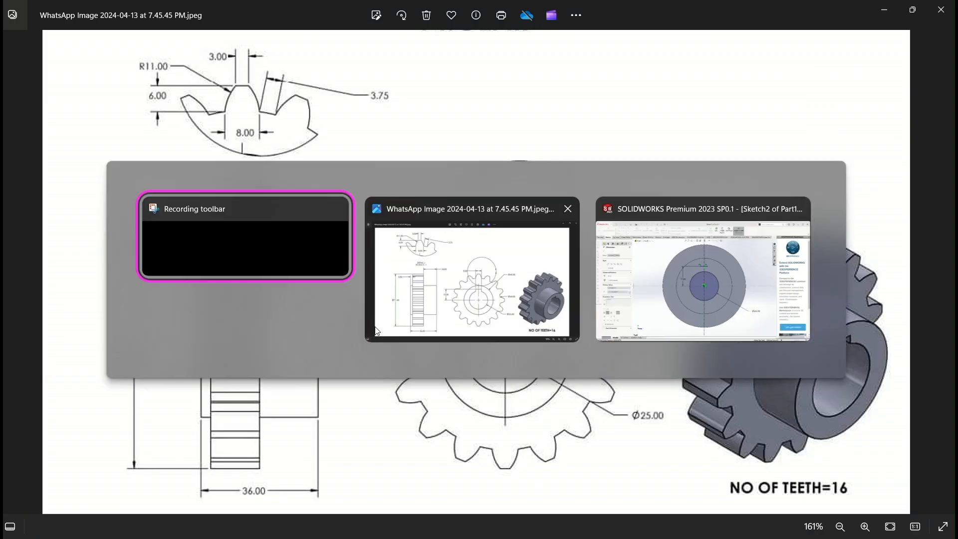
pyautogui.hotkey('alt', 'Tab')
pyautogui.hotkey('alt', 'Tab')
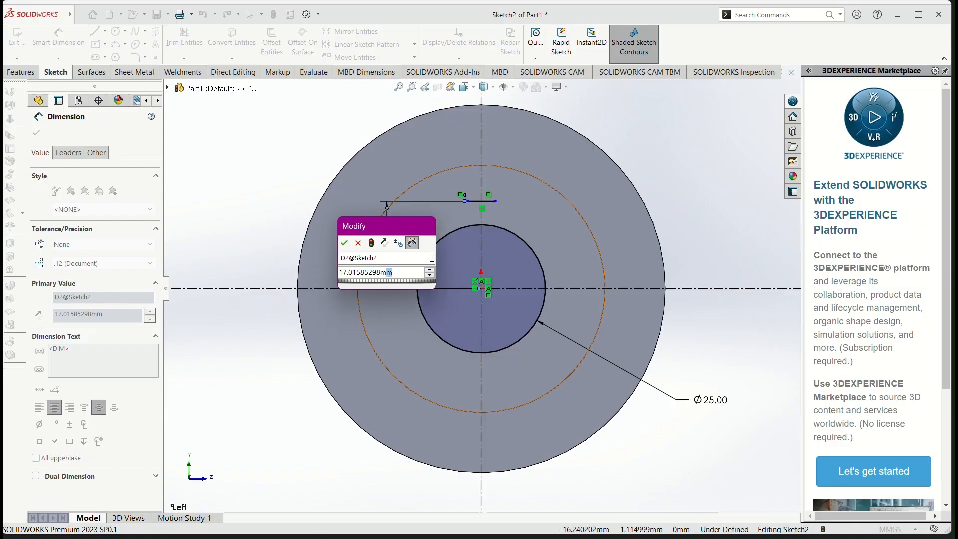
pyautogui.moveTo(412, 270); pyautogui.dragTo(307, 272)
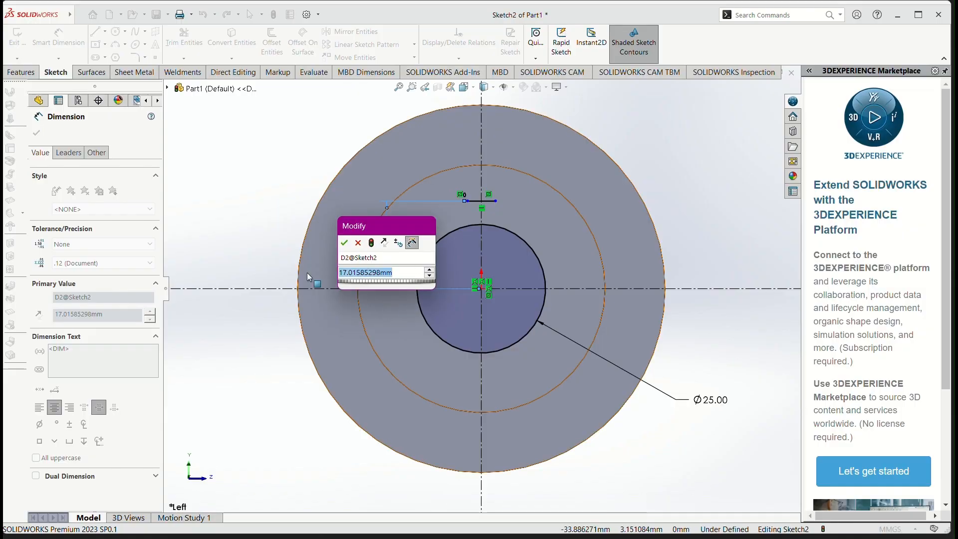
pyautogui.write('15')
pyautogui.press('Return')
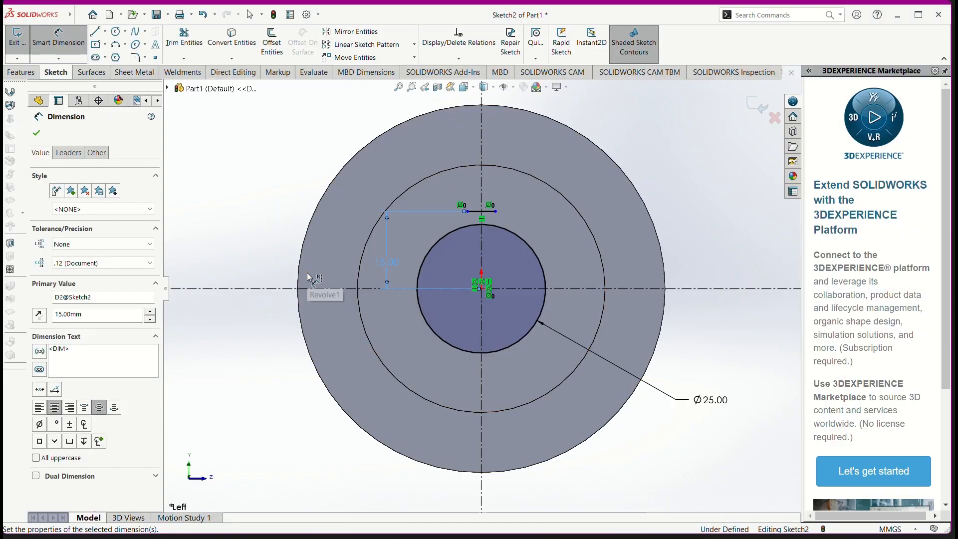
# Step: Sketch two vertical lines about 2.8 mm long from the short line's endpoints down to the bore circle
pyautogui.click(97, 34)
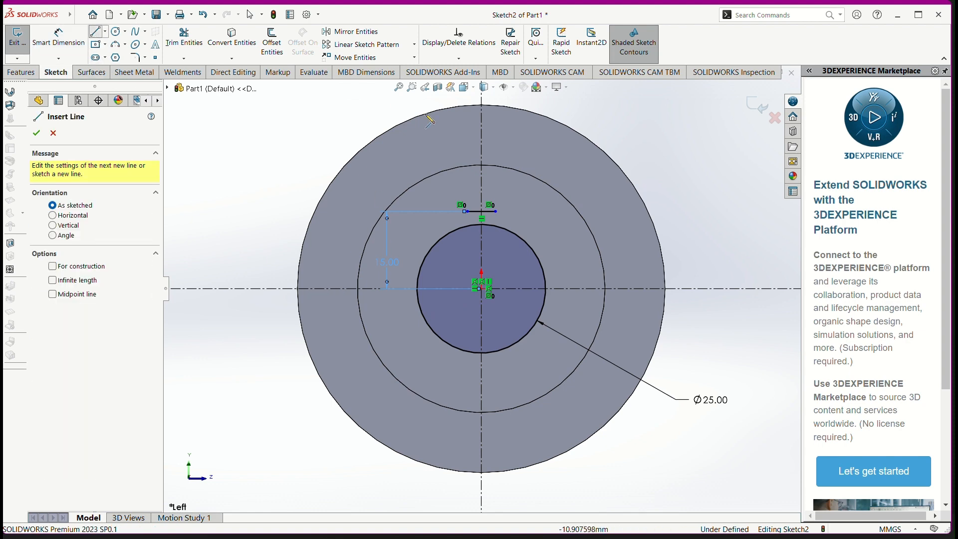
pyautogui.scroll(-4, 492, 220)
pyautogui.scroll(-2, 492, 228)
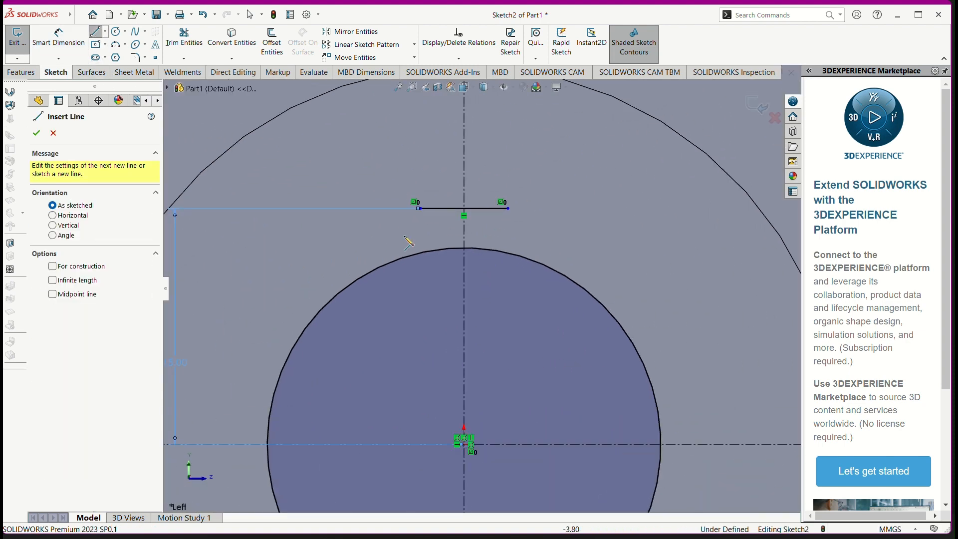
pyautogui.click(420, 209)
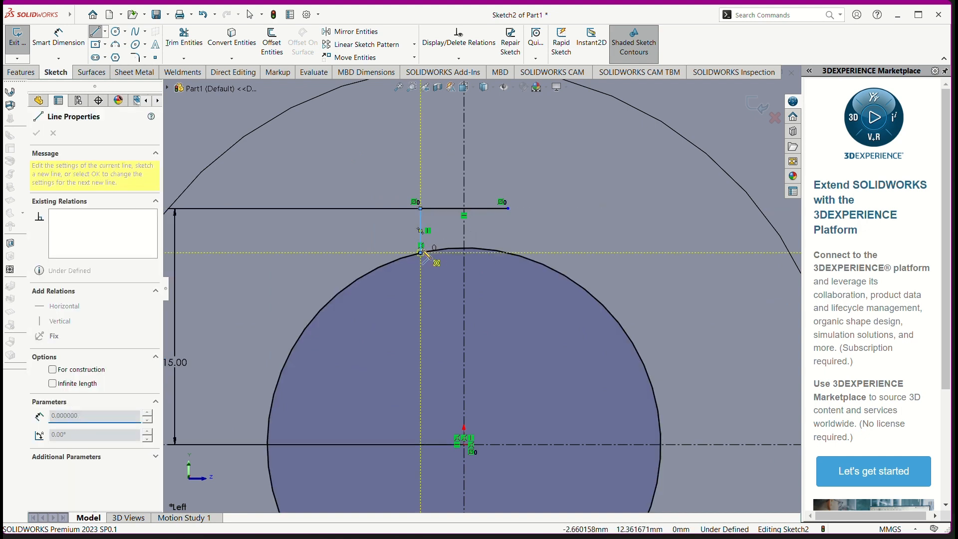
pyautogui.click(421, 246)
pyautogui.press('Escape')
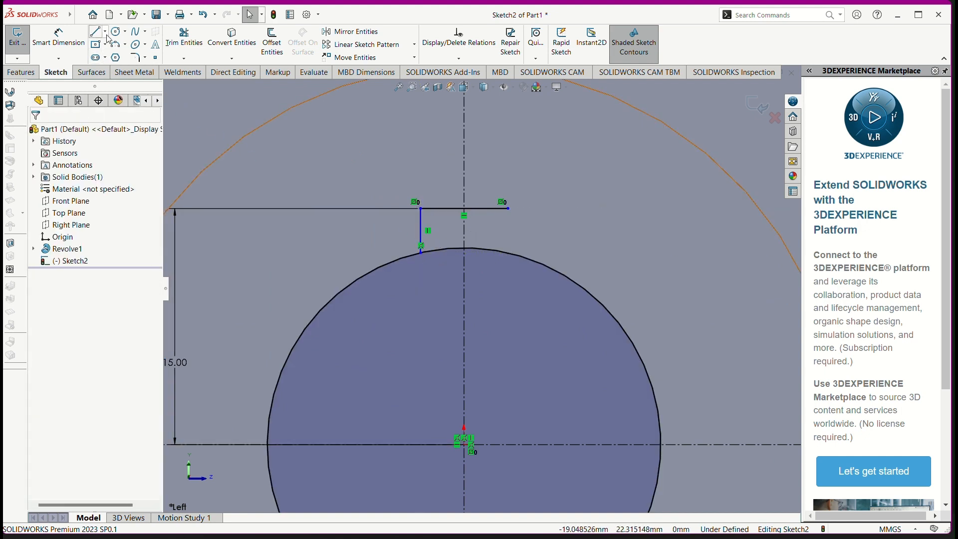
pyautogui.click(97, 33)
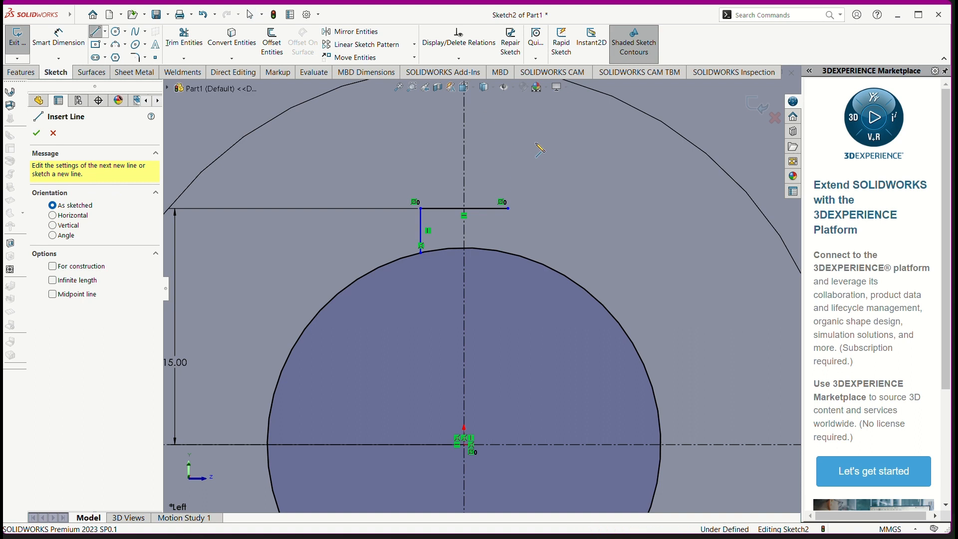
pyautogui.click(507, 209)
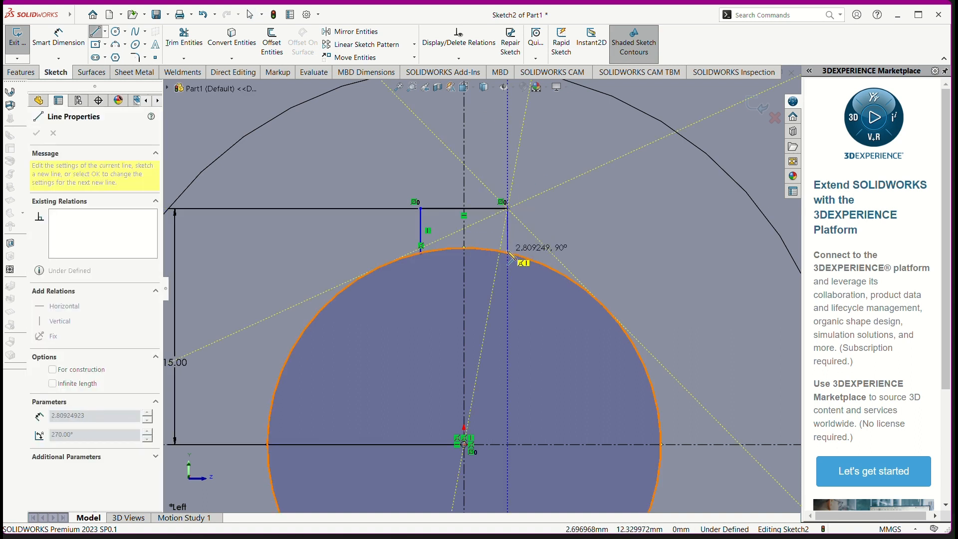
pyautogui.click(509, 253)
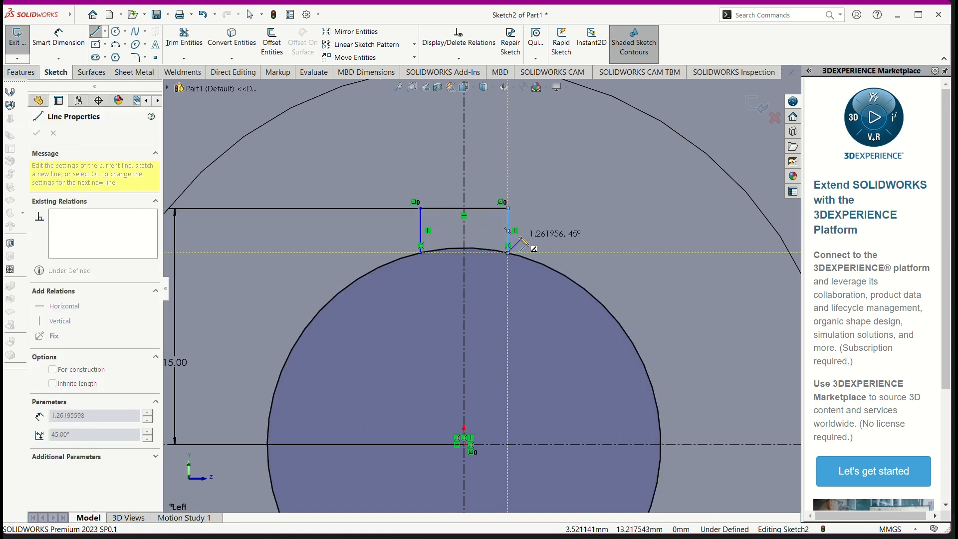
pyautogui.press('Escape')
pyautogui.scroll(3, 482, 316)
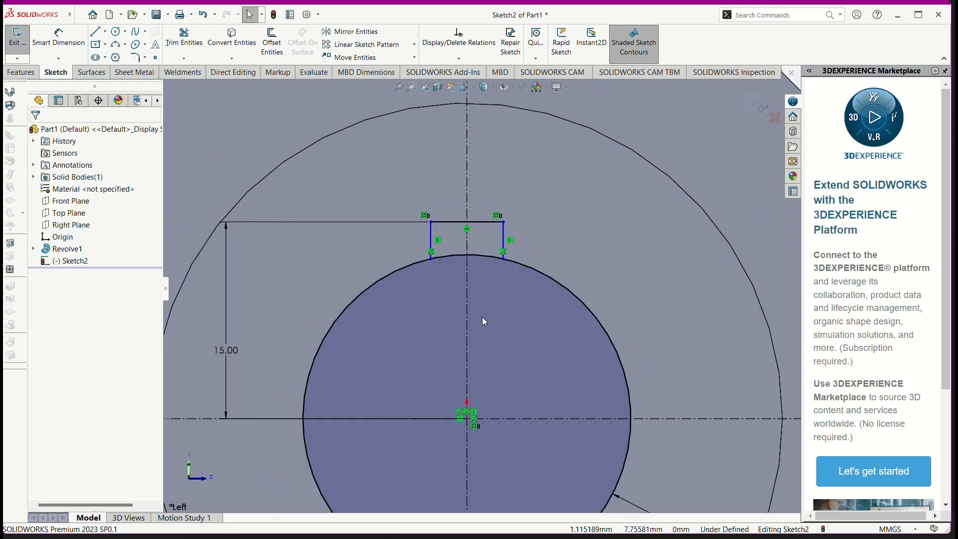
# Step: Trim away the bore circle's arc between the two keyway side lines and compare the profile with the reference drawing
pyautogui.scroll(-4, 456, 269)
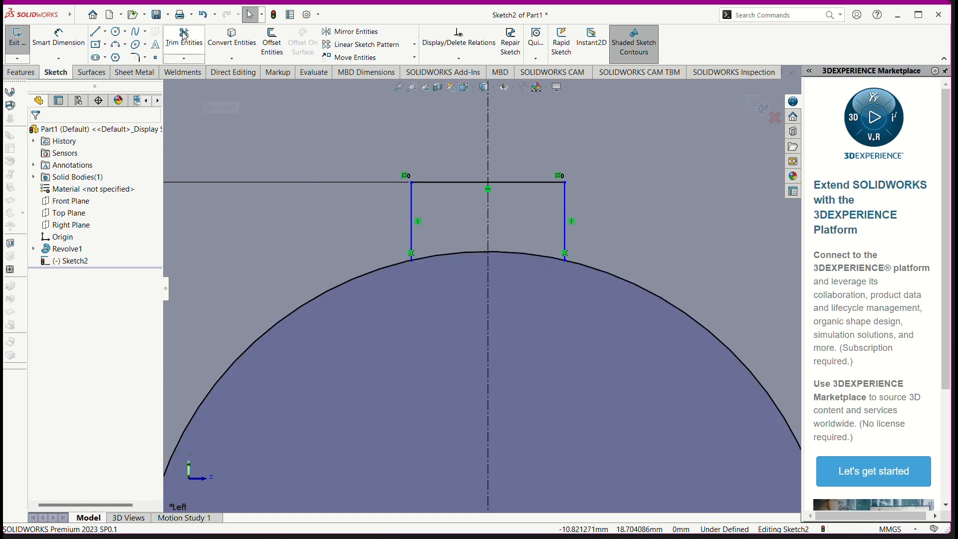
pyautogui.click(200, 57)
pyautogui.click(456, 253)
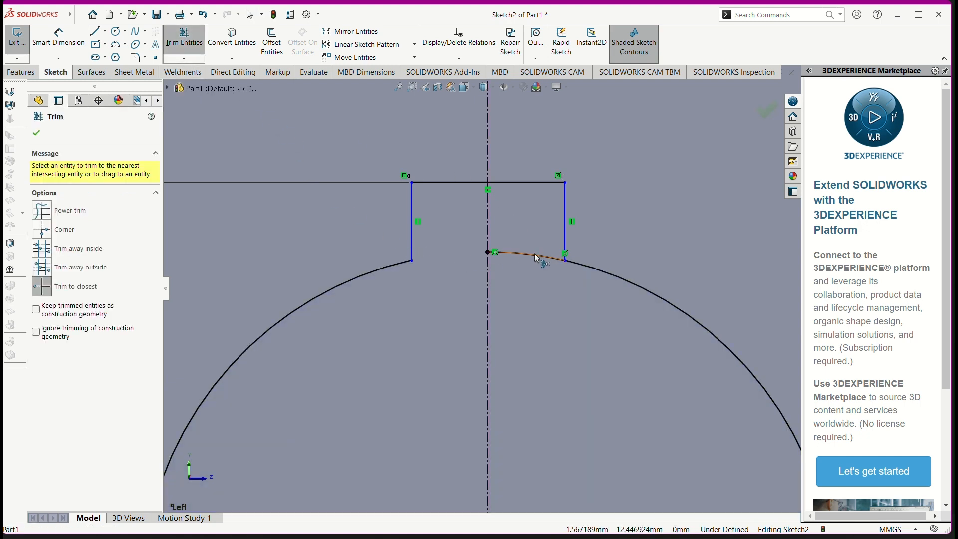
pyautogui.click(537, 253)
pyautogui.scroll(5, 532, 292)
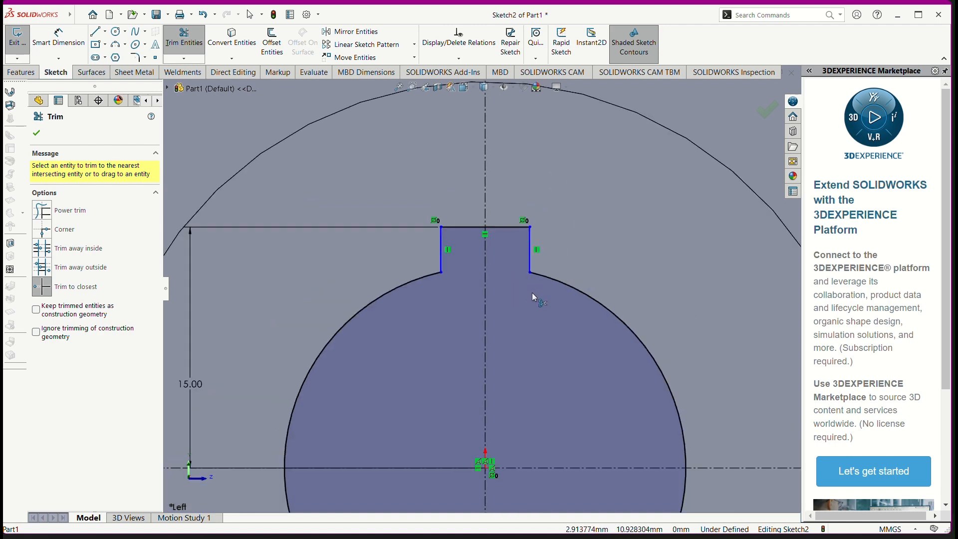
pyautogui.scroll(3, 526, 369)
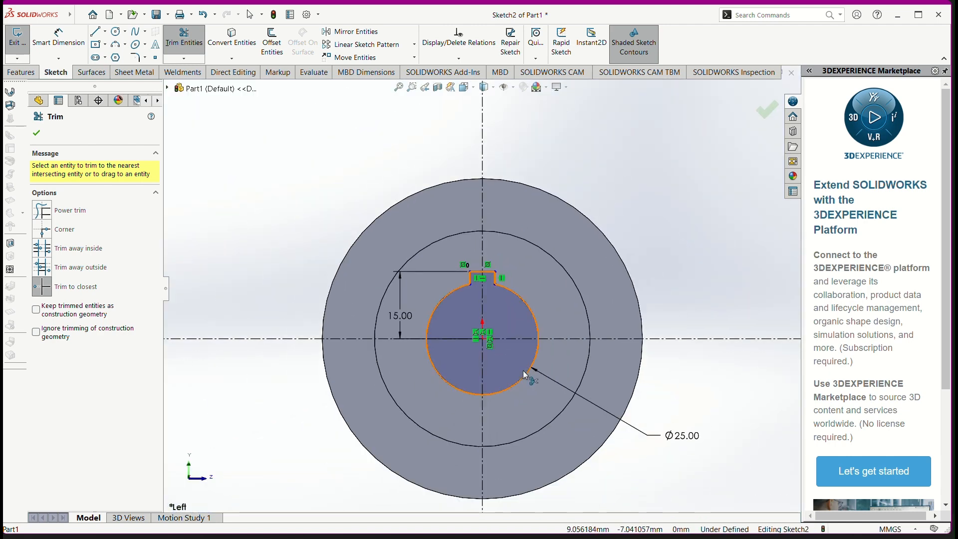
pyautogui.hotkey('alt', 'Tab')
pyautogui.hotkey('alt', 'Tab')
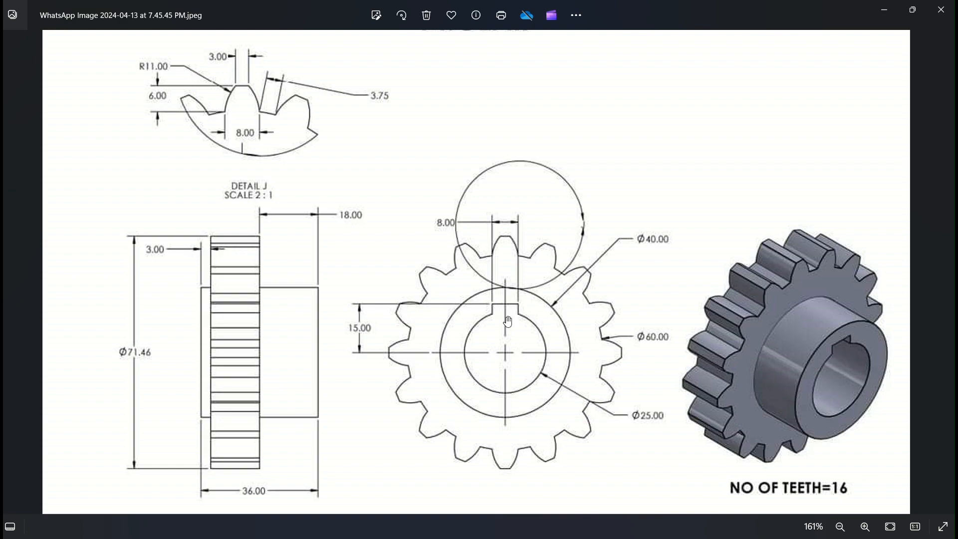
pyautogui.hotkey('alt', 'Tab')
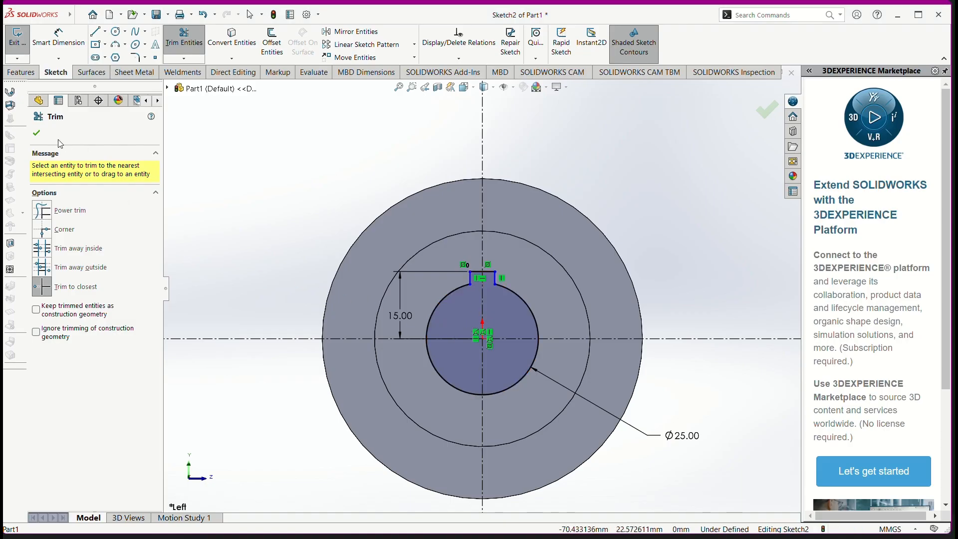
pyautogui.click(37, 134)
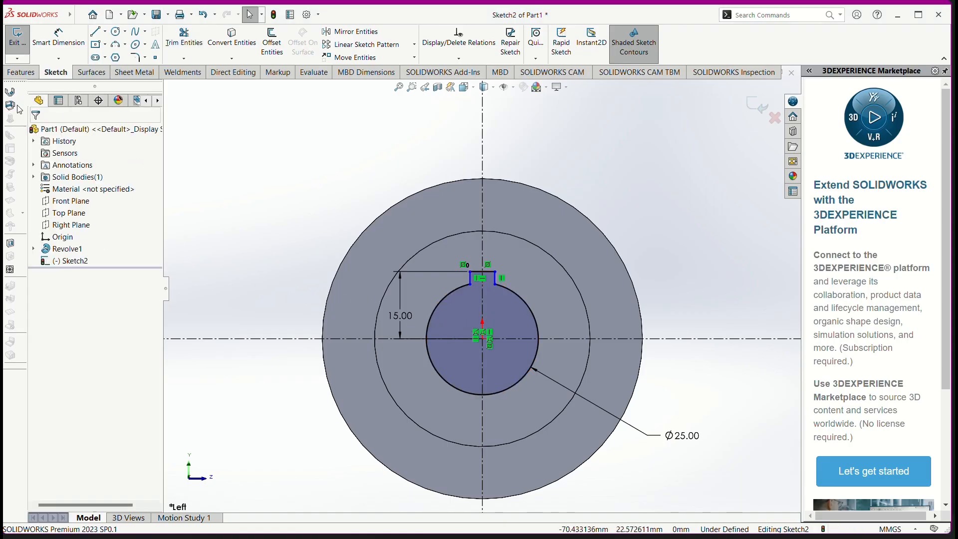
# Step: Cut the bore and keyway profile through the whole body with an Extruded Cut set to Through All
pyautogui.click(26, 75)
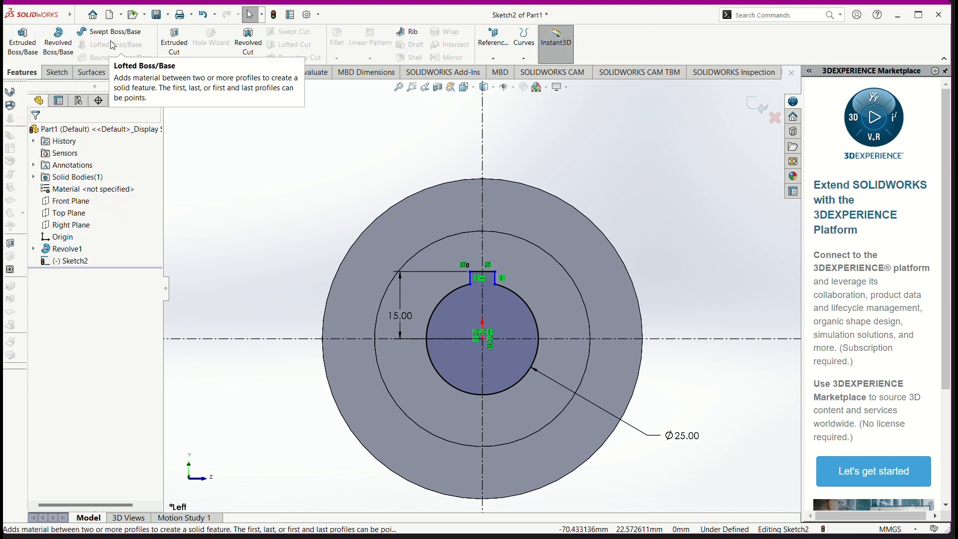
pyautogui.click(181, 54)
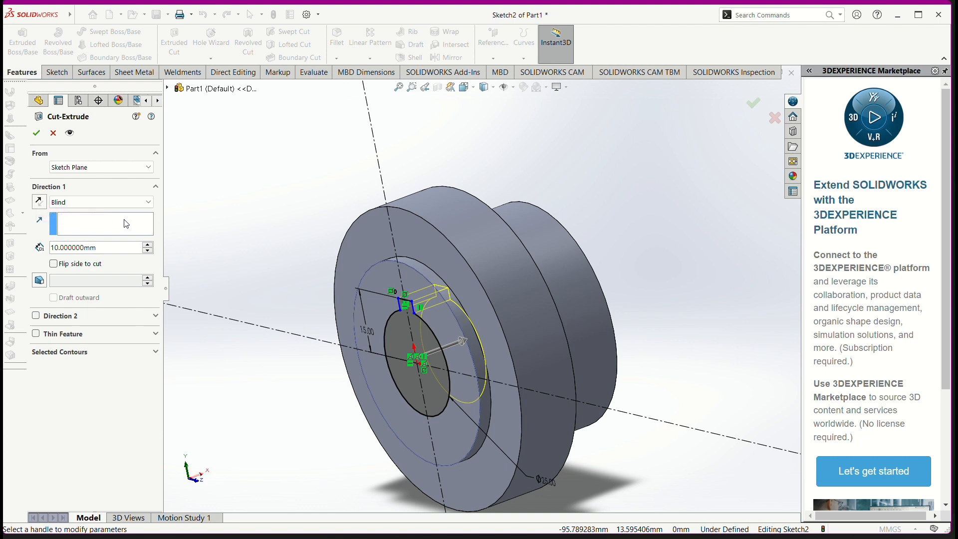
pyautogui.click(95, 202)
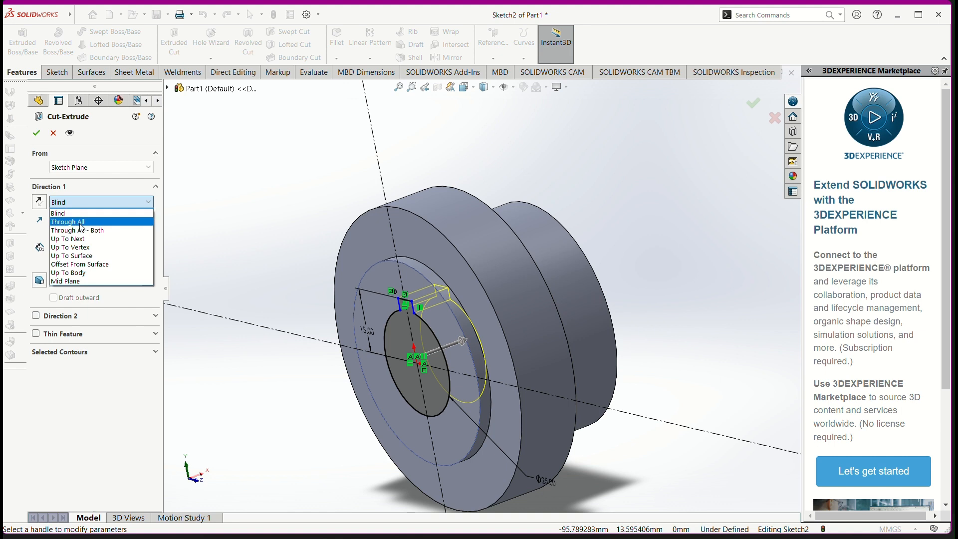
pyautogui.click(81, 222)
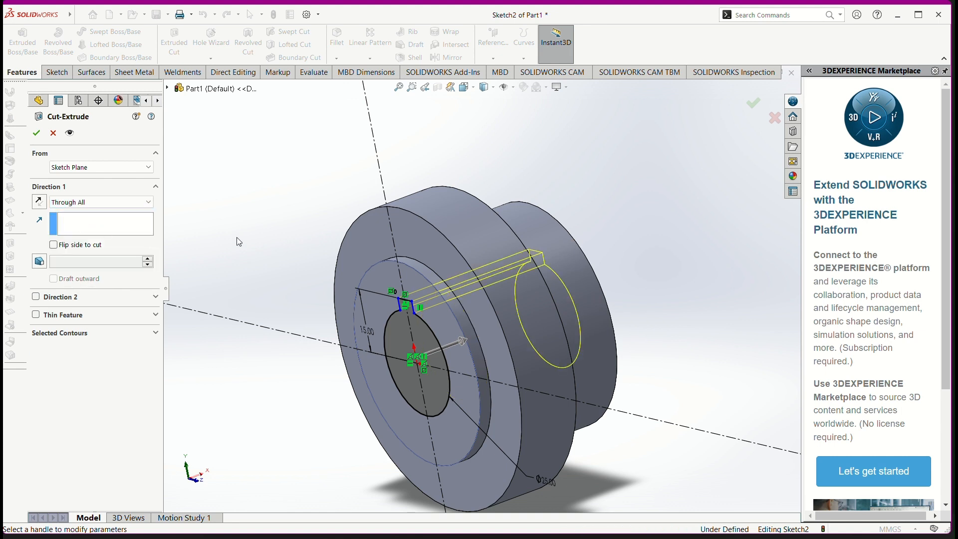
pyautogui.click(38, 133)
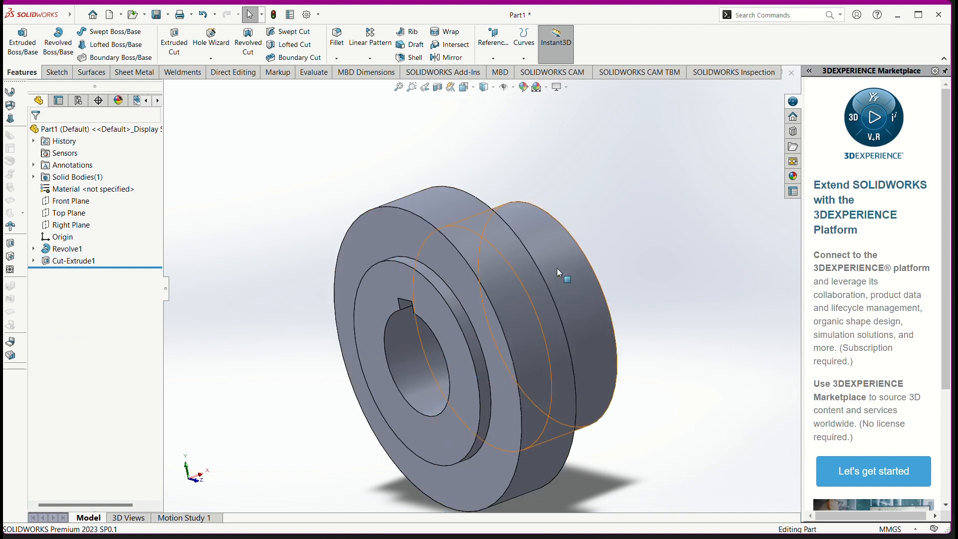
# Step: Inspect the cut bore and keyway and compare the part with the gear in the reference drawing
pyautogui.moveTo(558, 270)
pyautogui.mouseDown(button='middle')
pyautogui.moveTo(609, 257)
pyautogui.moveTo(632, 209)
pyautogui.moveTo(633, 252)
pyautogui.moveTo(733, 265)
pyautogui.moveTo(757, 280)
pyautogui.moveTo(732, 295)
pyautogui.moveTo(686, 295)
pyautogui.mouseUp(button='middle')
pyautogui.hotkey('alt', 'Tab')
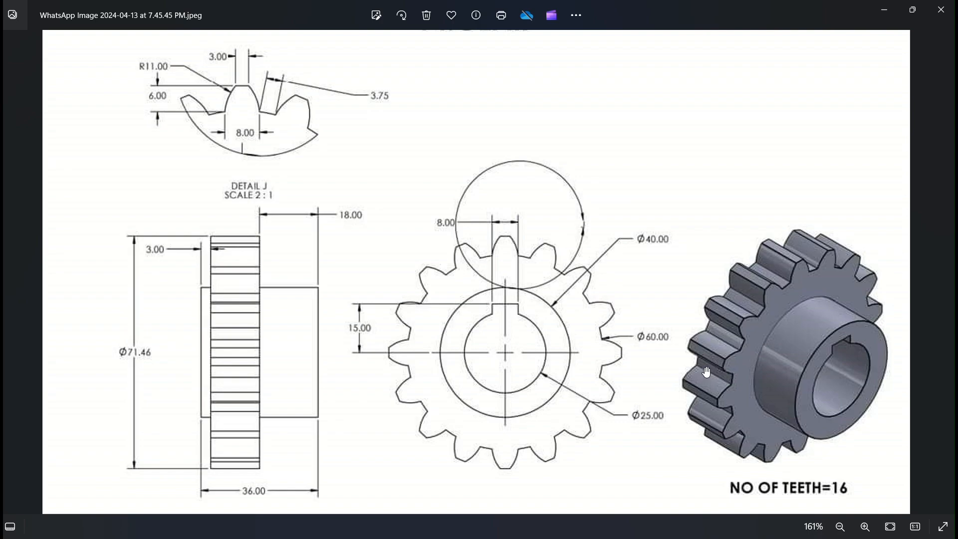
pyautogui.hotkey('alt', 'Tab')
pyautogui.moveTo(737, 342); pyautogui.dragTo(623, 344, button='middle')
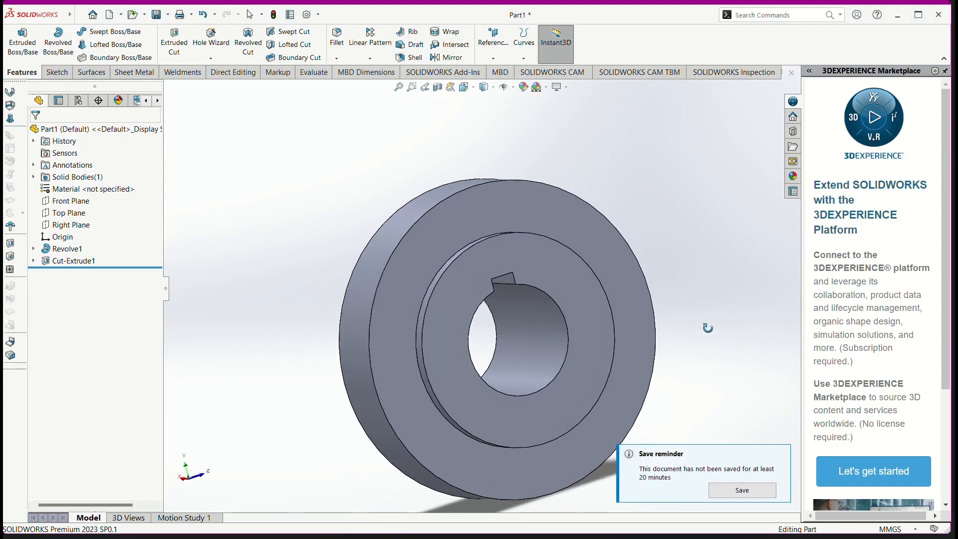
# Step: Start a sketch on the outer ring's face and draw infinite horizontal and vertical construction lines through the origin
pyautogui.click(525, 327)
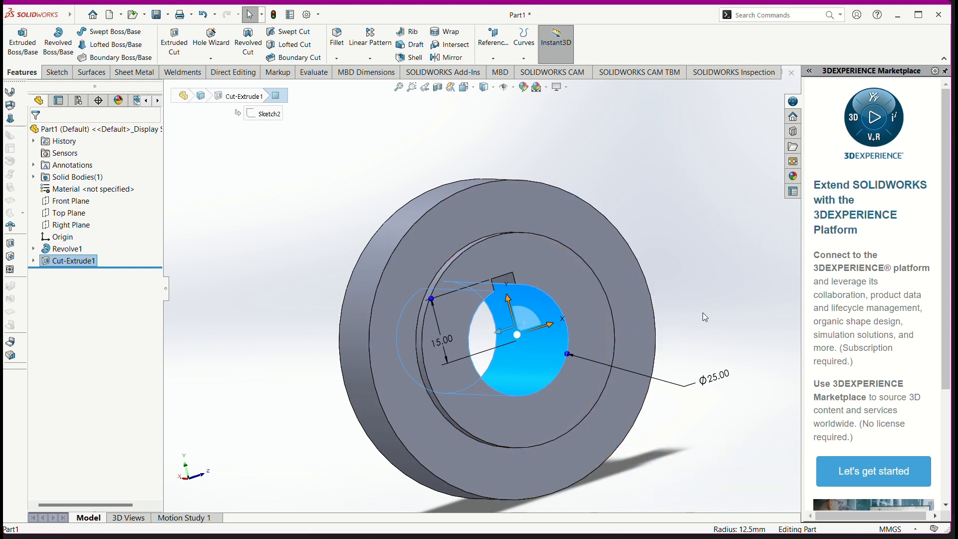
pyautogui.hotkey('ctrl', '8')
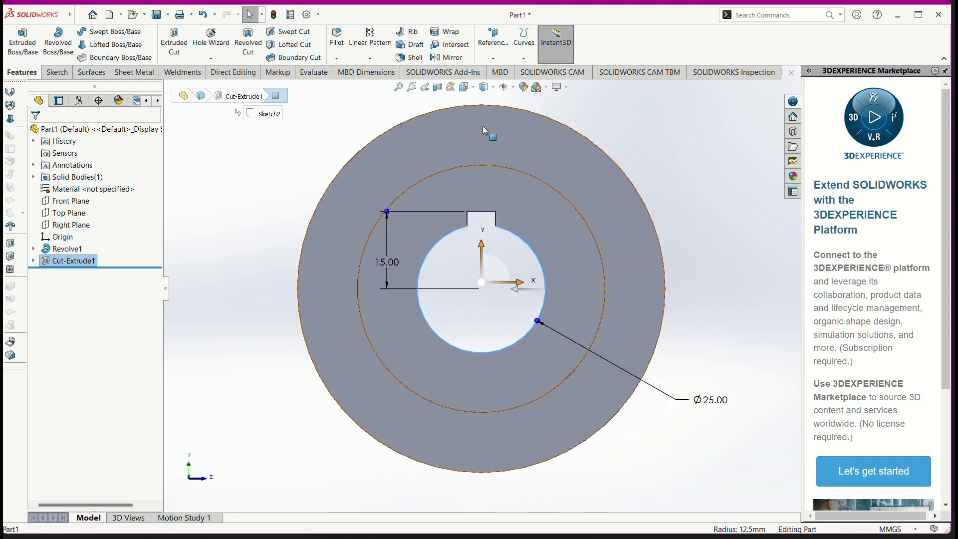
pyautogui.click(483, 127)
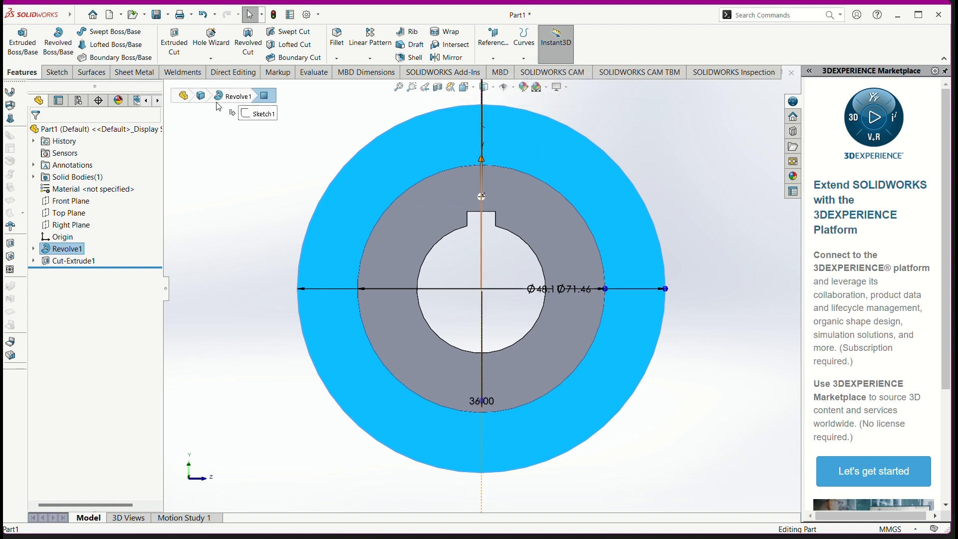
pyautogui.click(57, 73)
pyautogui.click(95, 31)
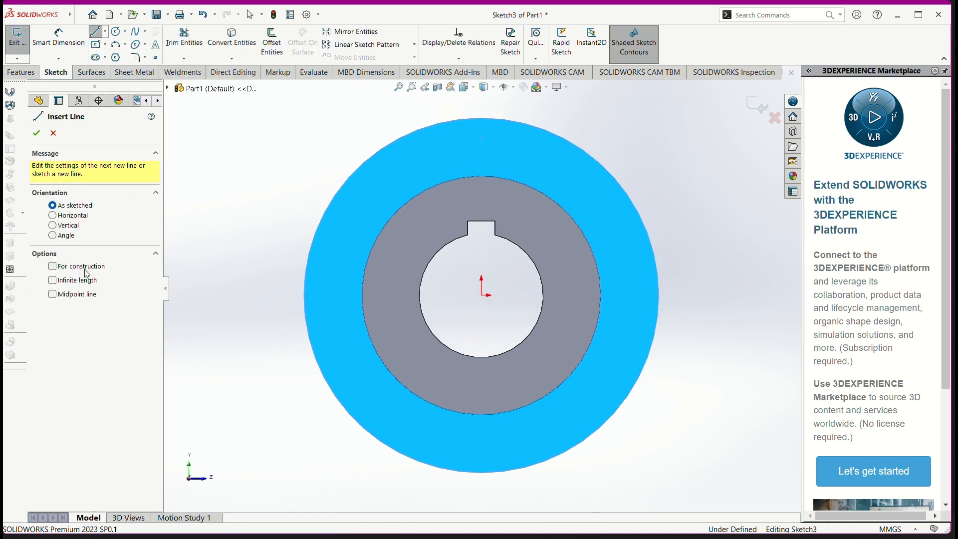
pyautogui.click(90, 281)
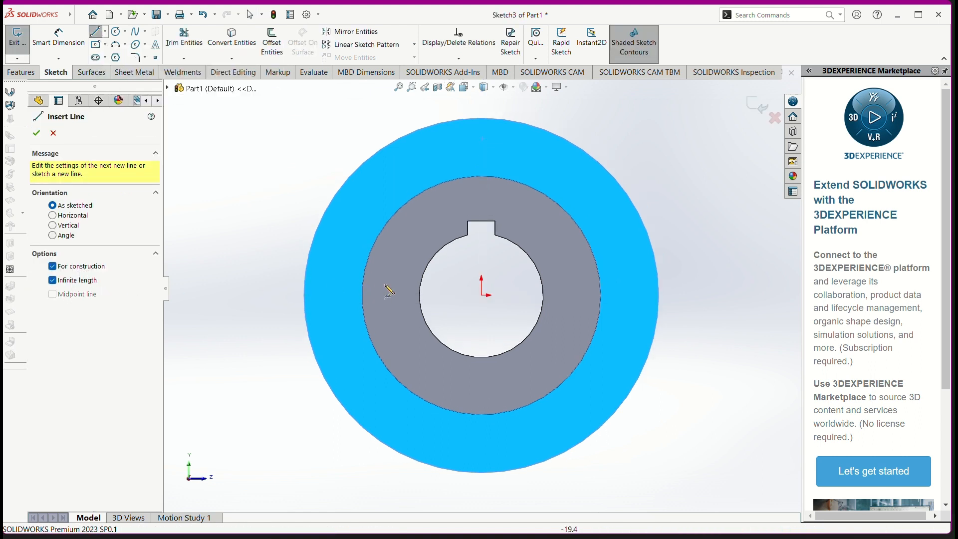
pyautogui.click(482, 295)
pyautogui.click(554, 295)
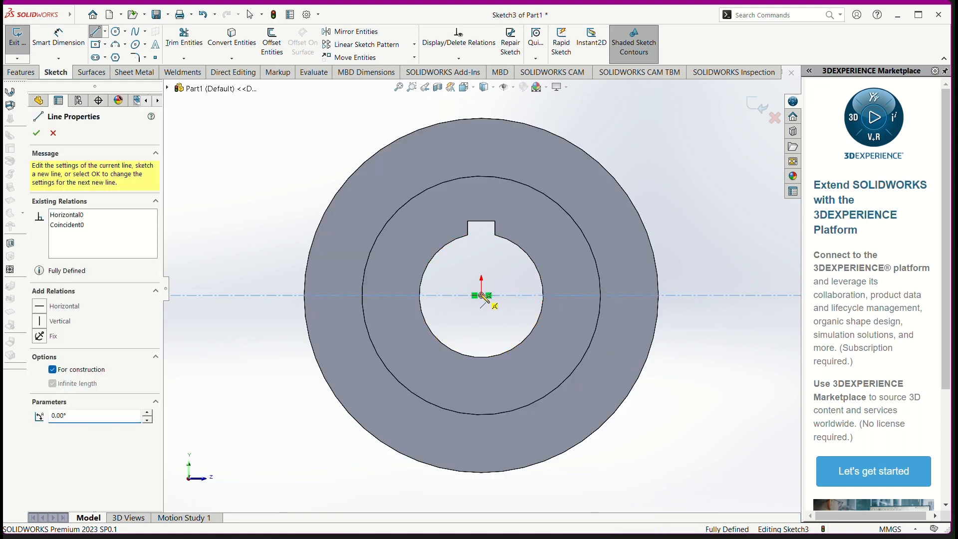
pyautogui.click(482, 295)
pyautogui.click(487, 320)
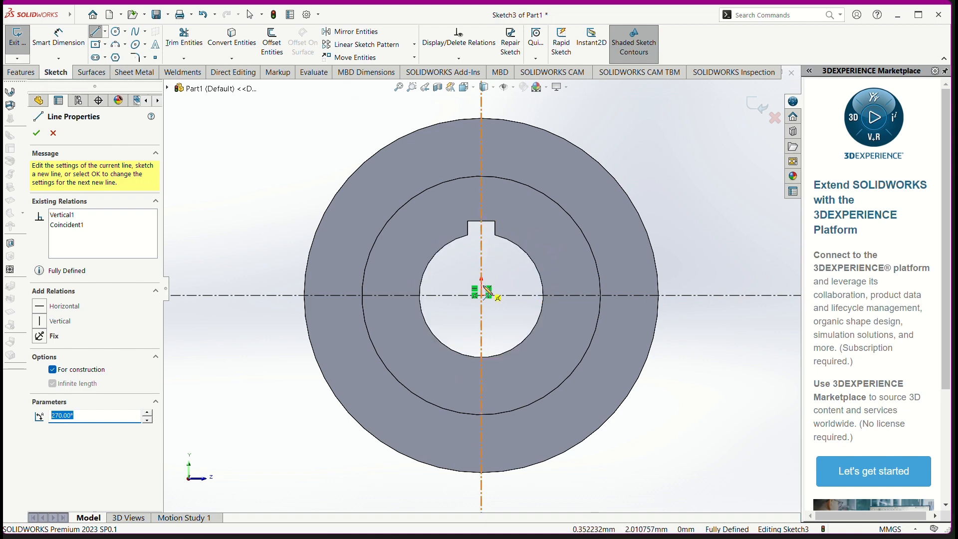
# Step: Consult the reference drawing and sketch a circle of about 29.5 mm radius centred on the origin
pyautogui.hotkey('alt', 'Tab')
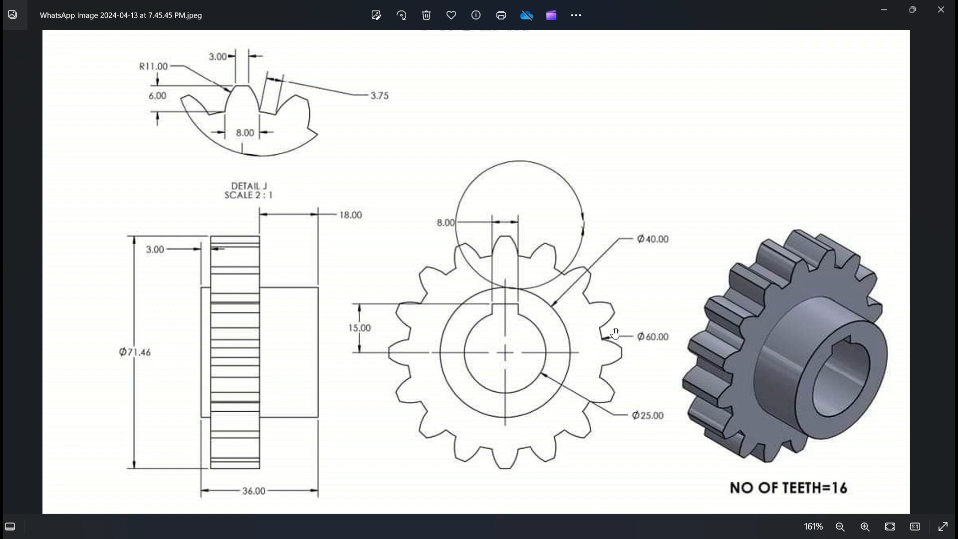
pyautogui.hotkey('alt', 'Tab')
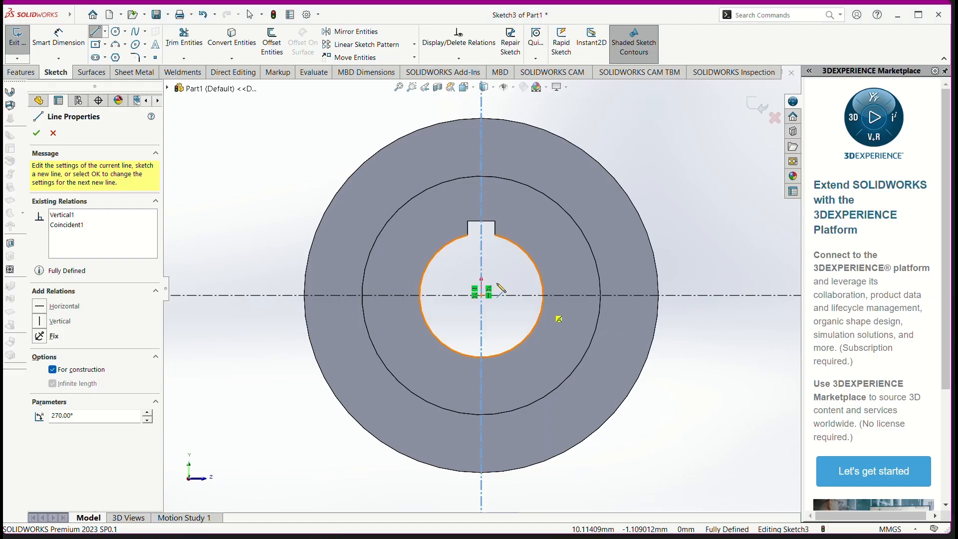
pyautogui.click(115, 33)
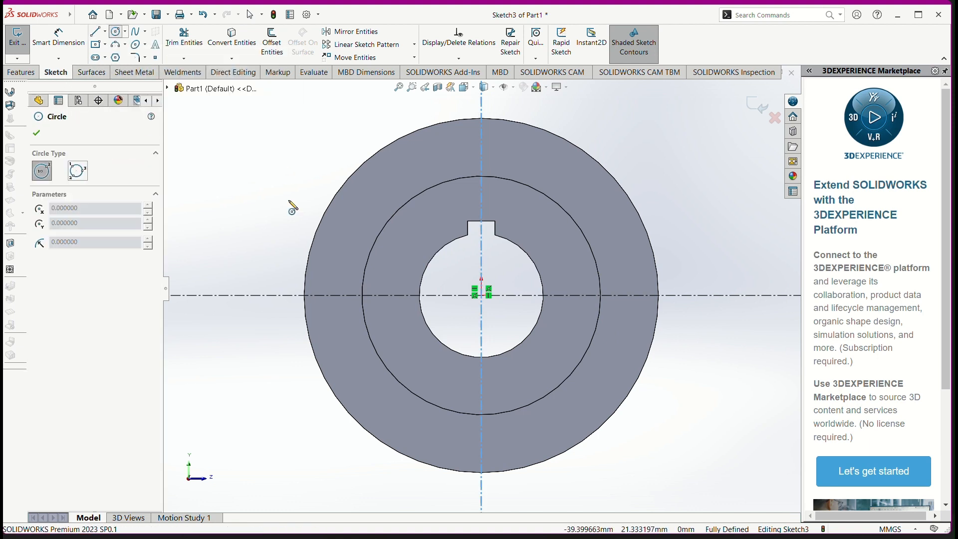
pyautogui.click(482, 296)
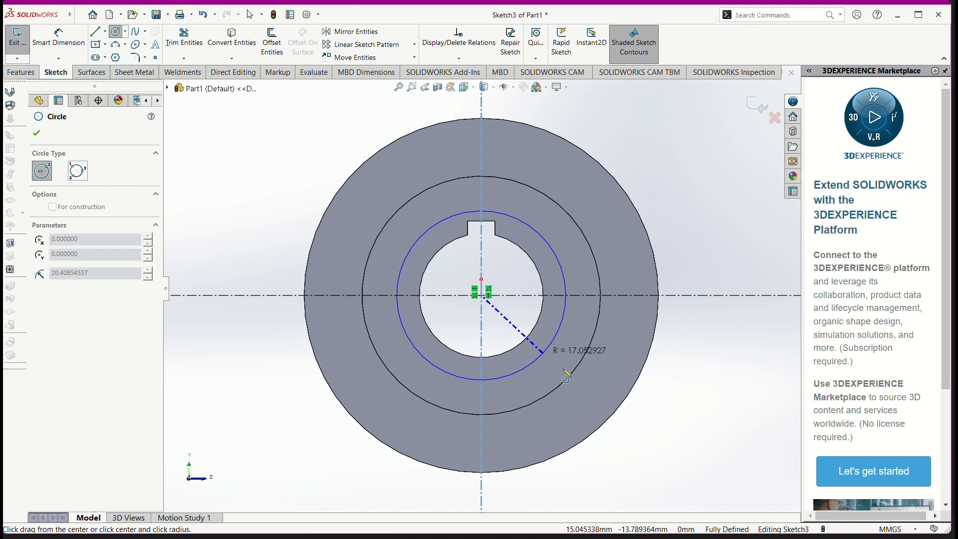
pyautogui.click(589, 395)
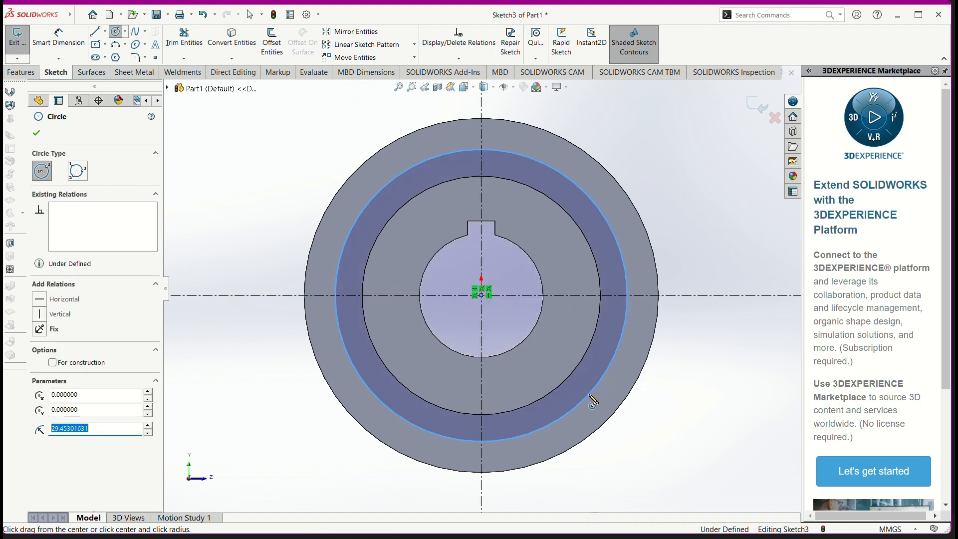
# Step: Dimension the new circle's diameter to 60 mm
pyautogui.click(69, 49)
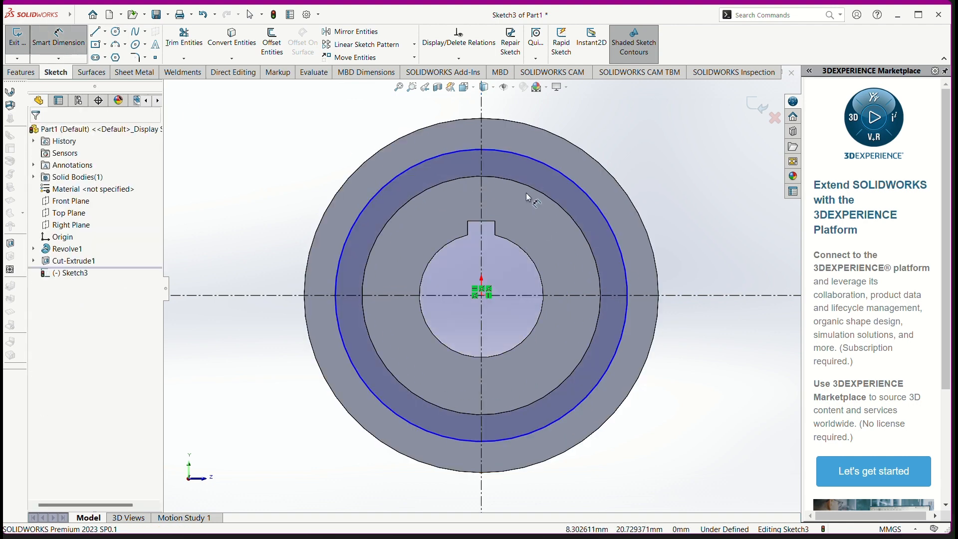
pyautogui.click(574, 181)
pyautogui.click(736, 183)
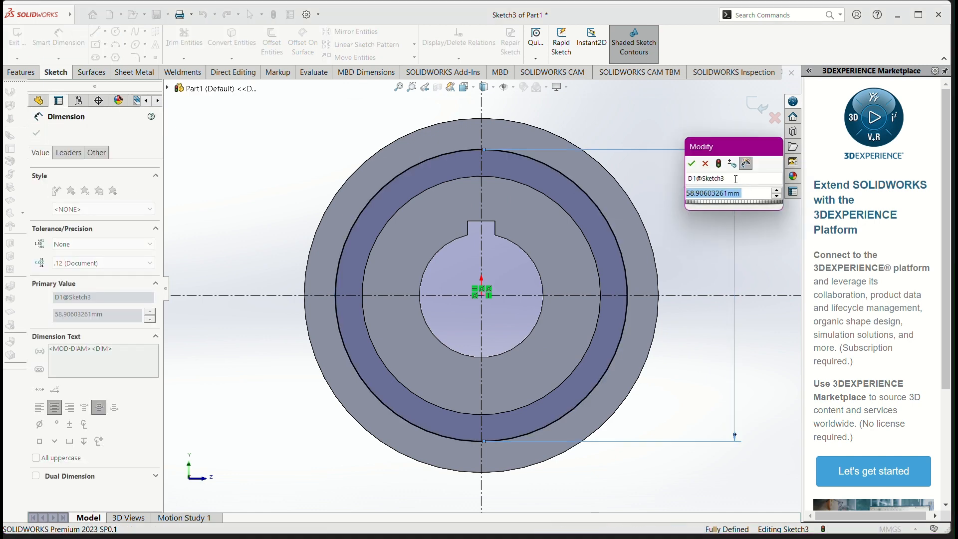
pyautogui.write('60')
pyautogui.press('Return')
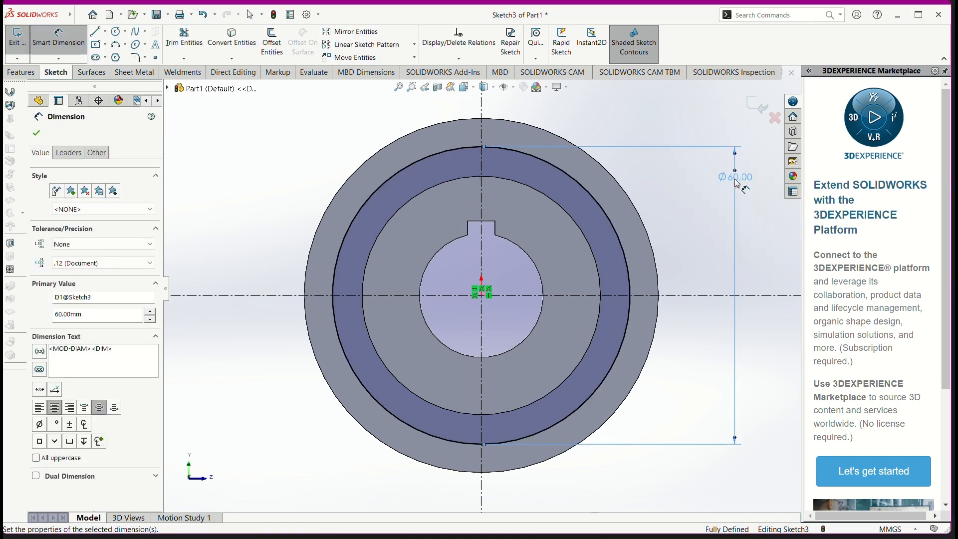
pyautogui.click(482, 296)
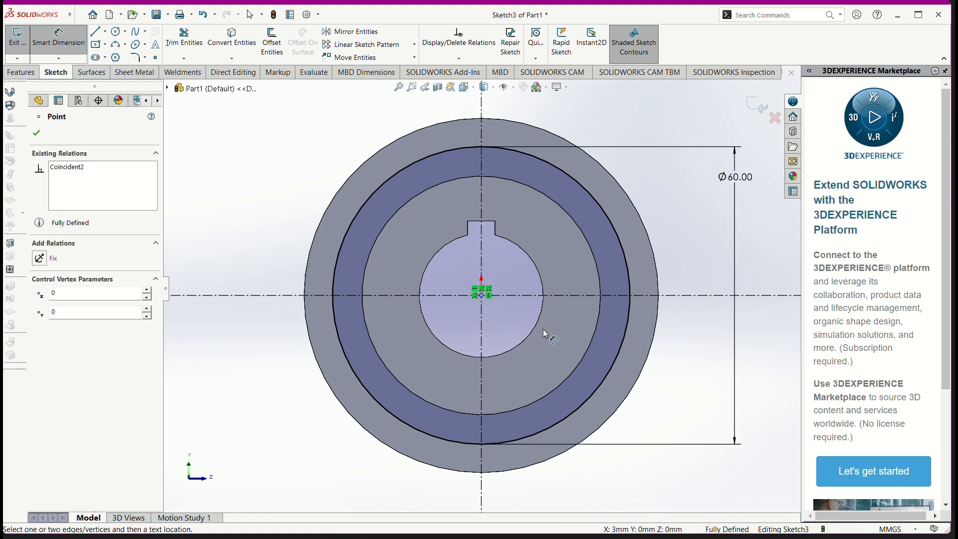
# Step: Sketch a 35.73 mm radius circle from the origin to the ring's outer edge and make the 60 mm circle construction geometry
pyautogui.click(116, 32)
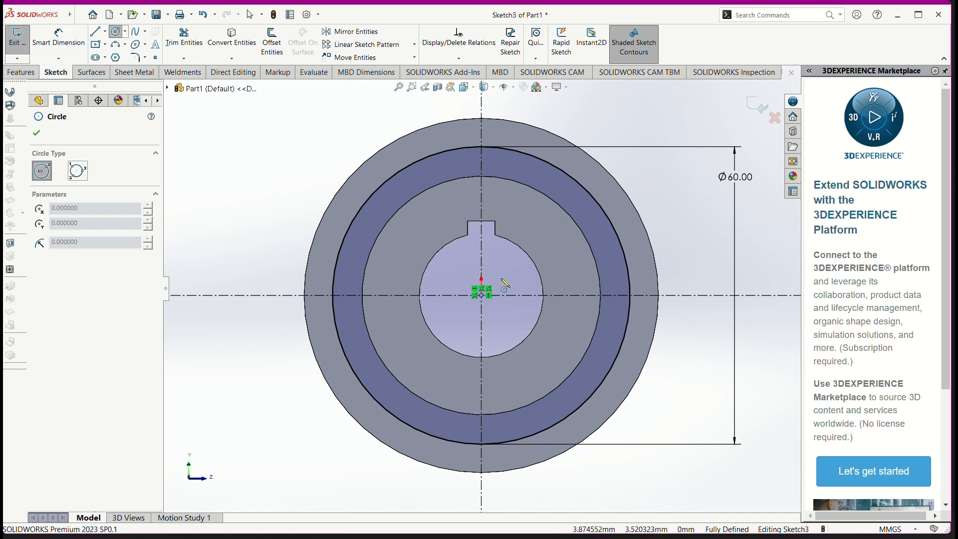
pyautogui.click(483, 296)
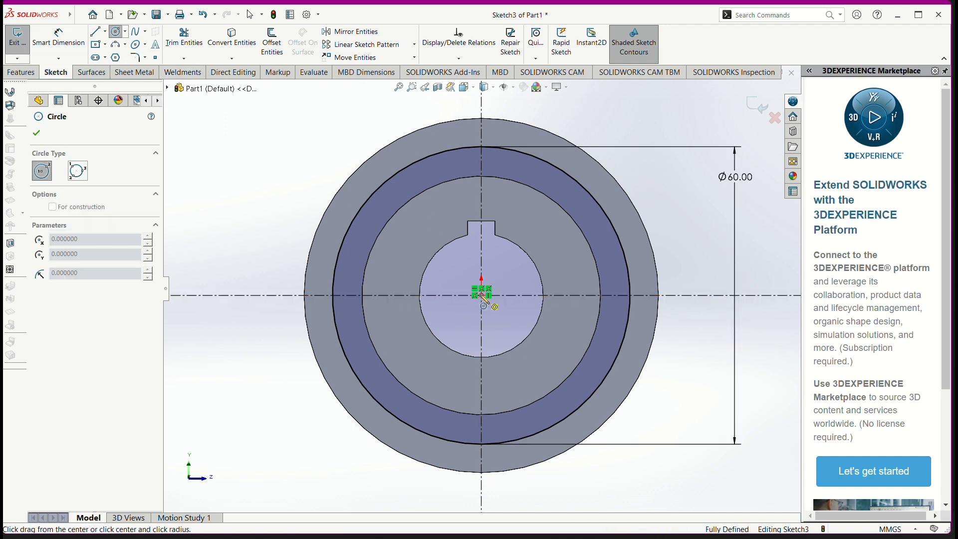
pyautogui.click(634, 398)
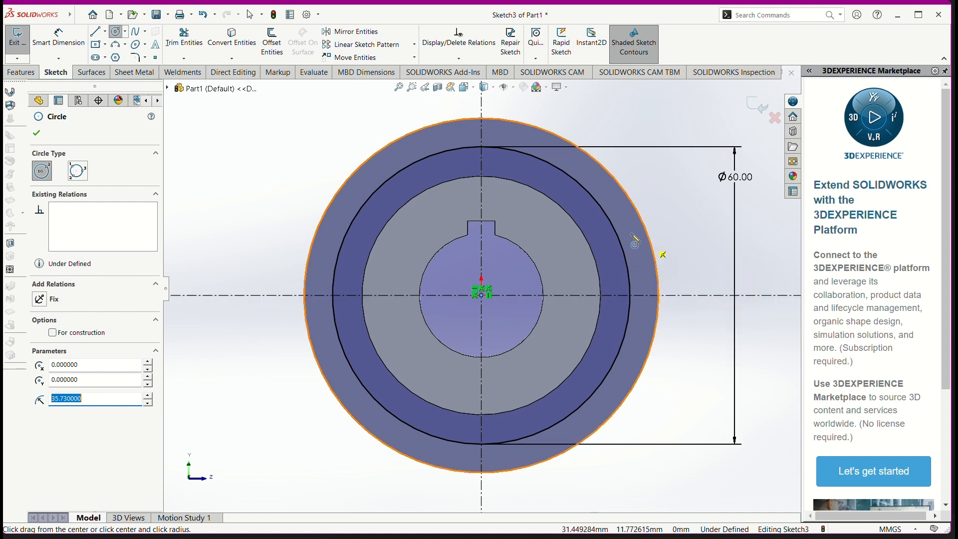
pyautogui.press('Escape')
pyautogui.click(607, 217)
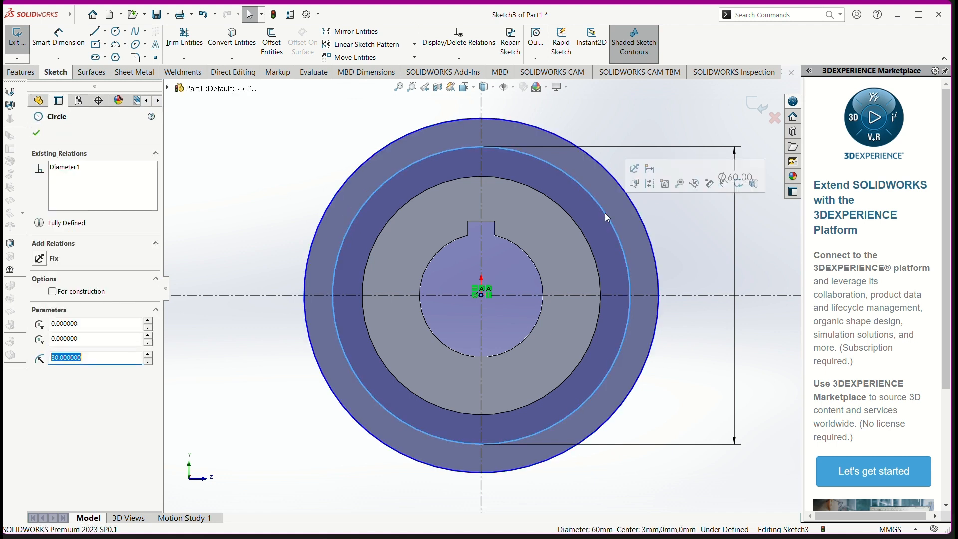
pyautogui.click(650, 184)
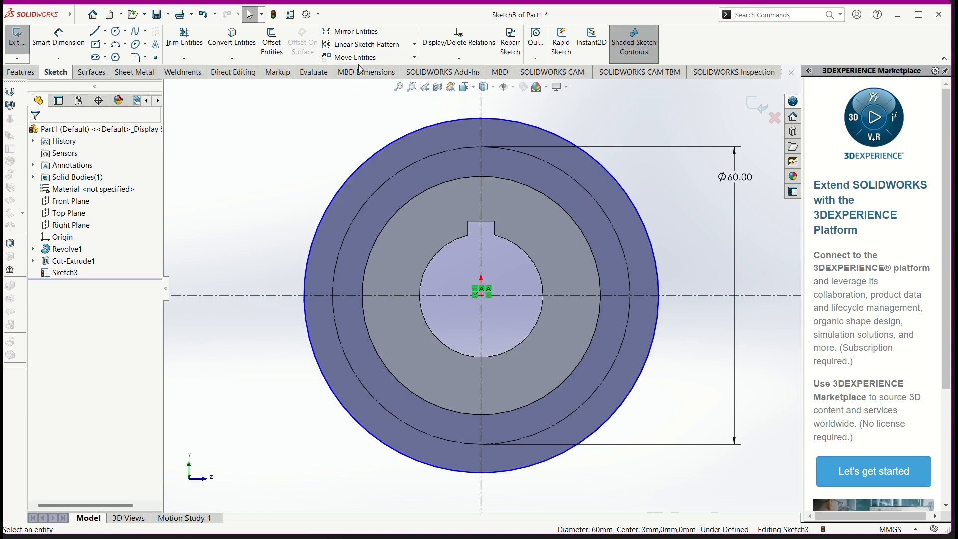
# Step: Check the tooth detail and sketch a three-point arc of about 4.2 mm radius as the left flank, between the outer and construction circles
pyautogui.hotkey('alt', 'Tab')
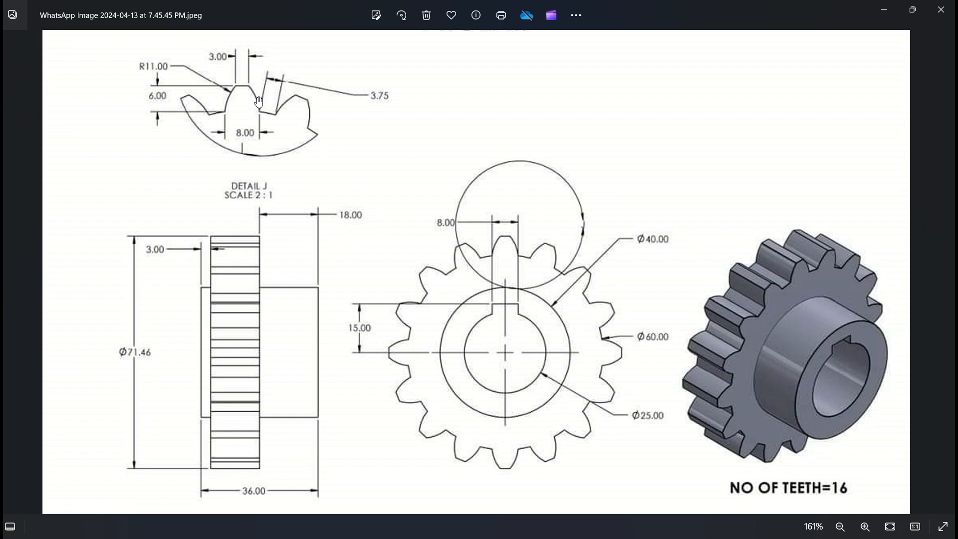
pyautogui.hotkey('alt', 'Tab')
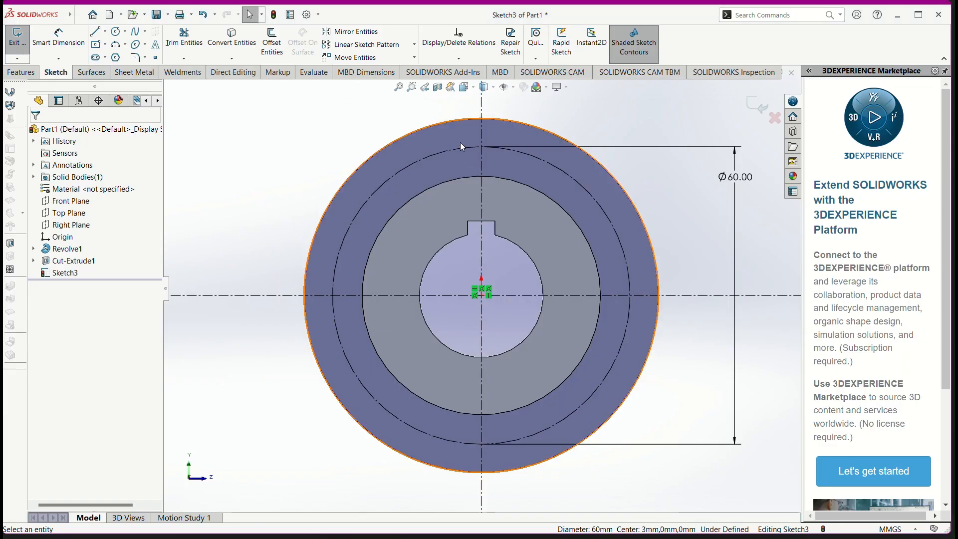
pyautogui.click(117, 47)
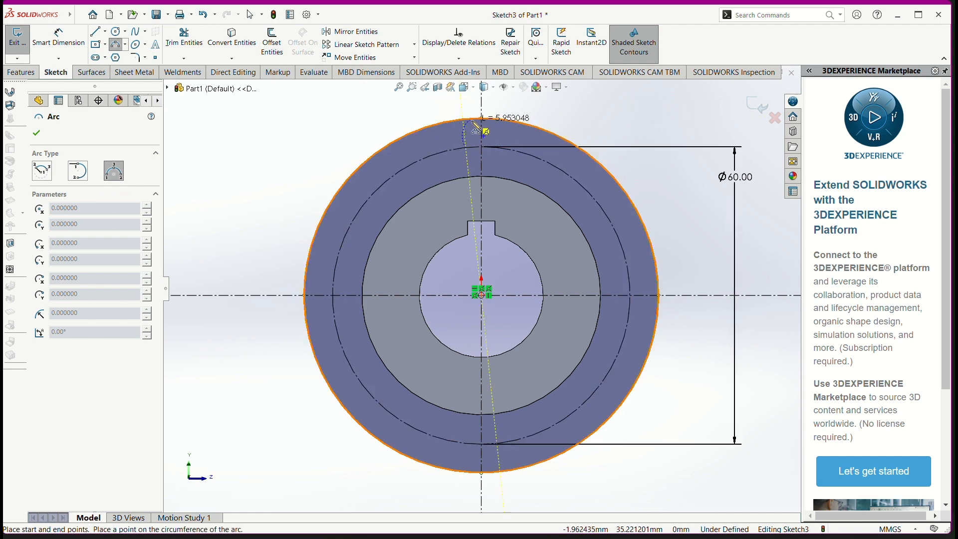
pyautogui.click(471, 121)
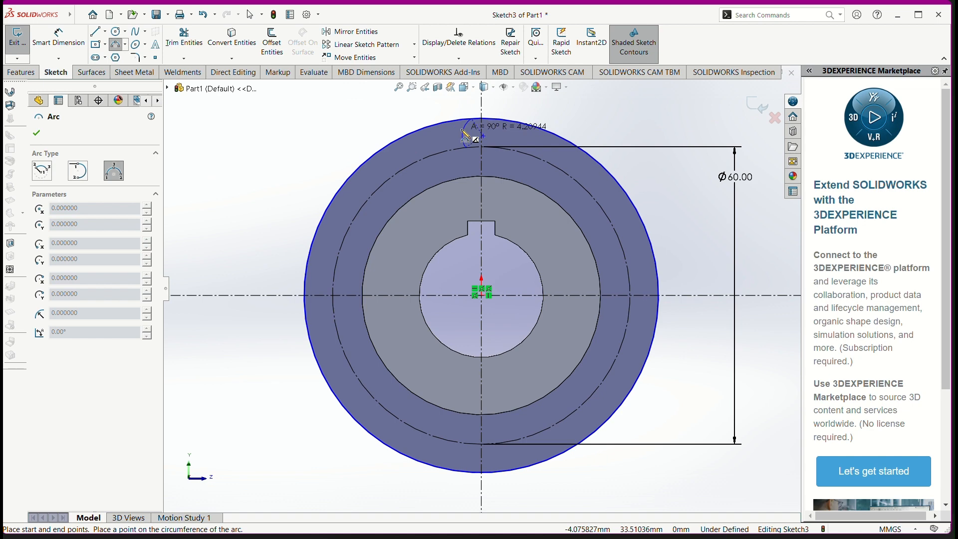
pyautogui.click(468, 136)
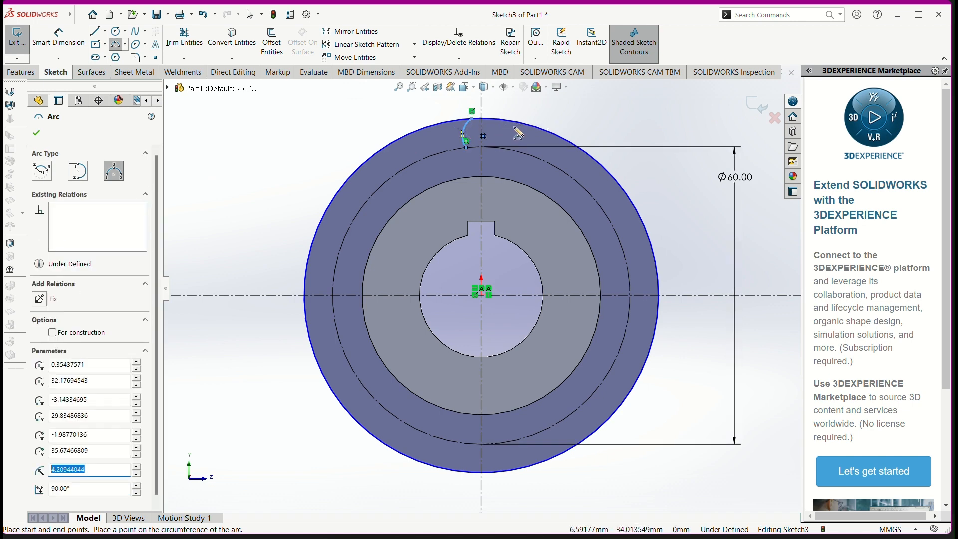
pyautogui.scroll(-3, 499, 141)
pyautogui.scroll(-3, 451, 204)
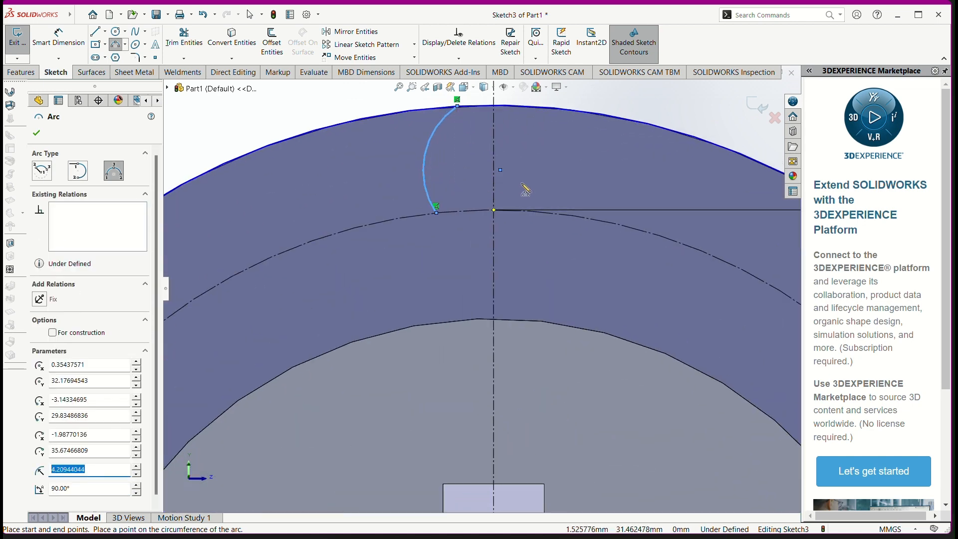
pyautogui.scroll(-2, 536, 188)
pyautogui.scroll(1, 549, 179)
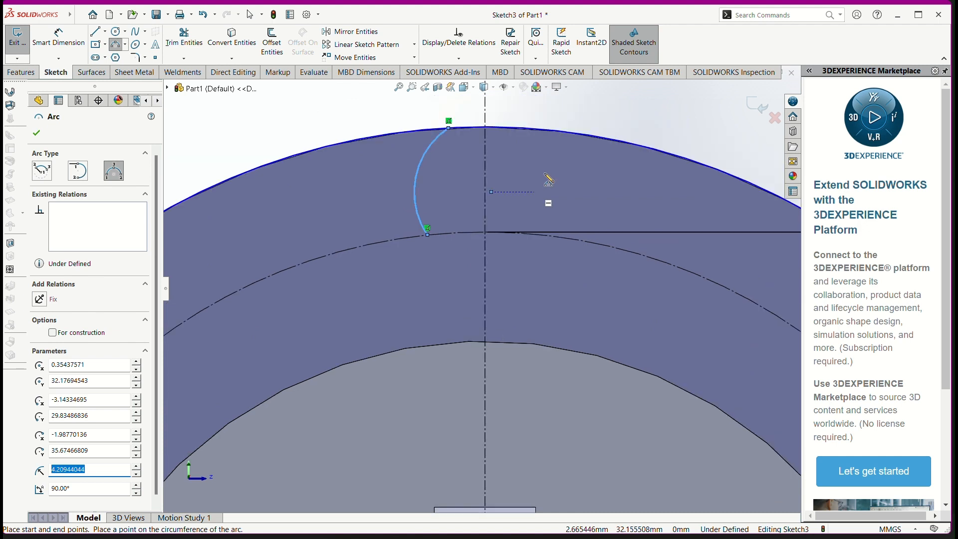
# Step: Sketch the right tooth flank as a three-point arc of about 4.8 mm radius between both circles, and check the reference drawing's tooth dimensions
pyautogui.click(116, 45)
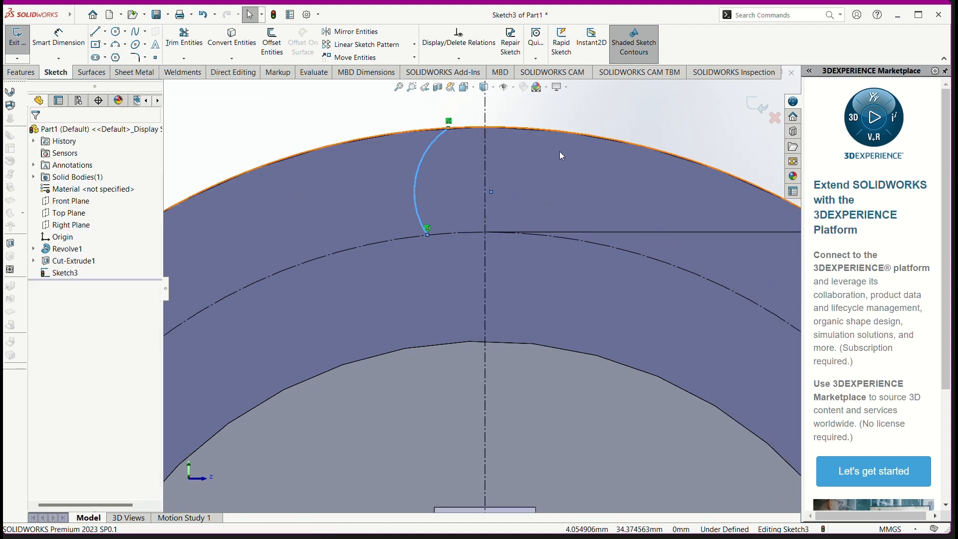
pyautogui.click(546, 128)
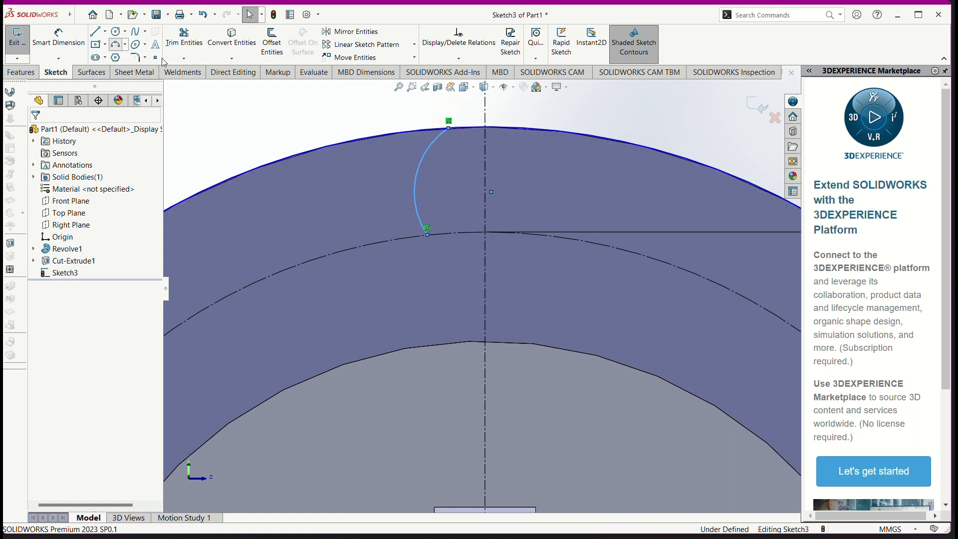
pyautogui.click(119, 46)
pyautogui.click(545, 130)
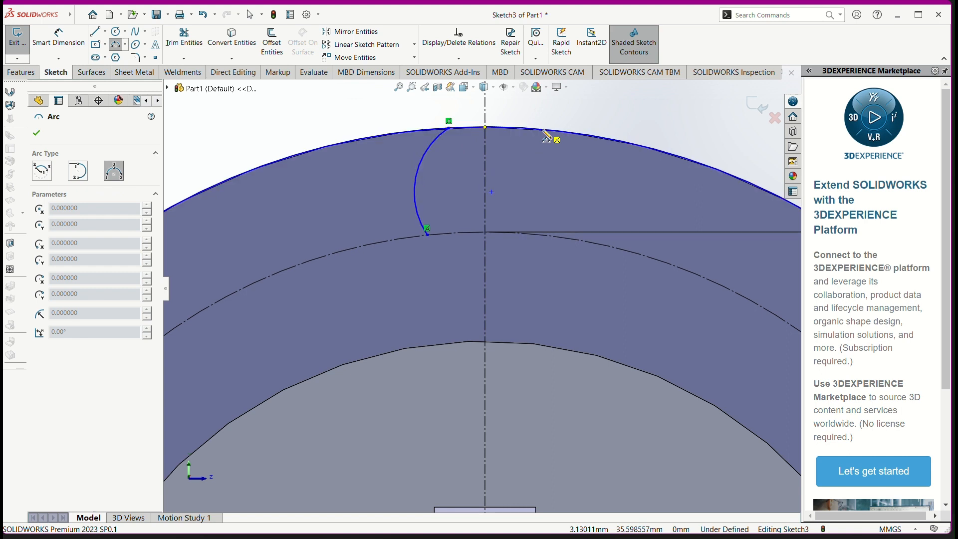
pyautogui.click(550, 235)
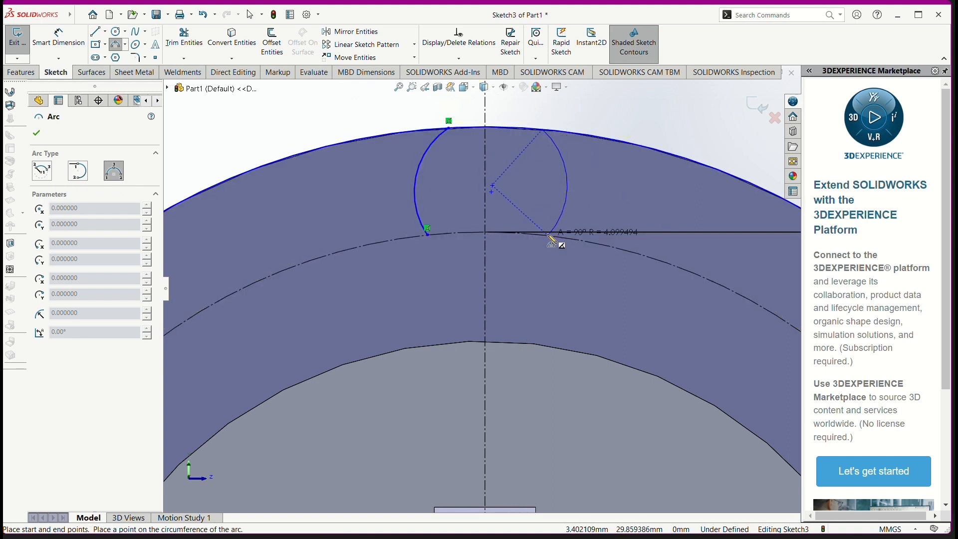
pyautogui.click(565, 203)
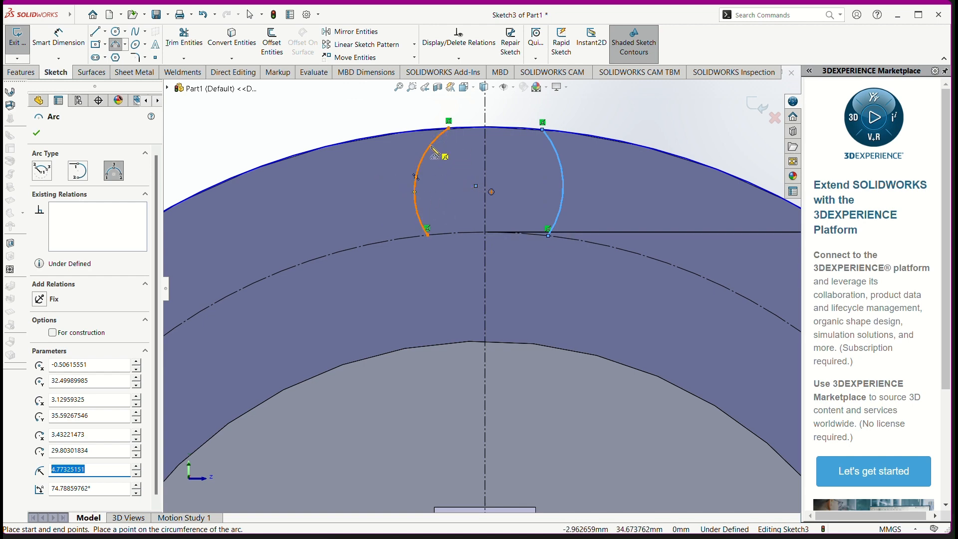
pyautogui.hotkey('alt', 'Tab')
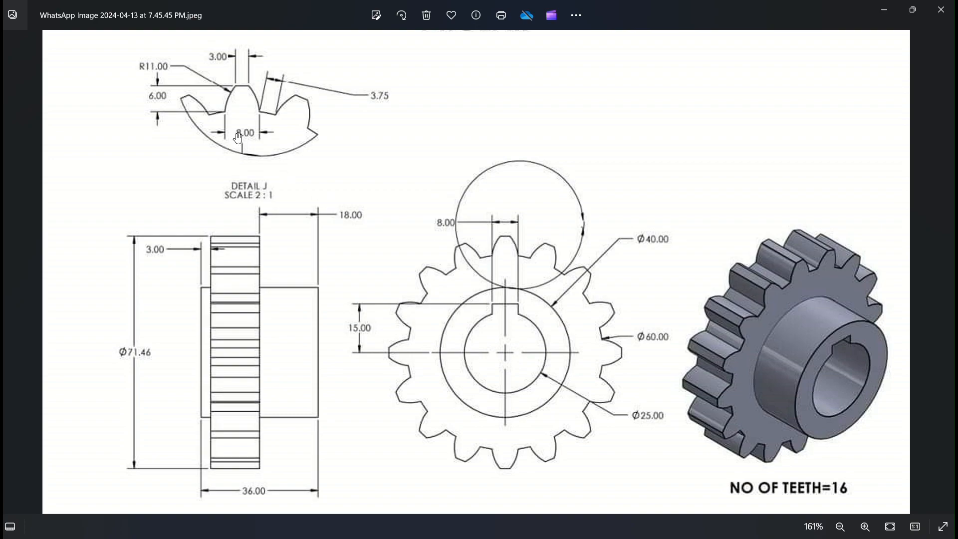
pyautogui.hotkey('alt', 'Tab')
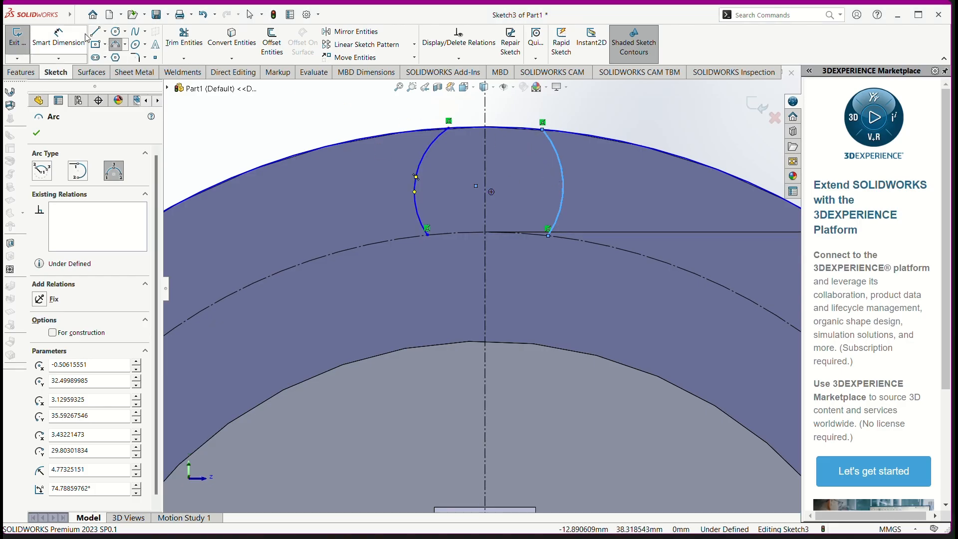
# Step: Dimension the distance between the two flank arcs' upper endpoints on the outer circle as 3 mm
pyautogui.click(70, 40)
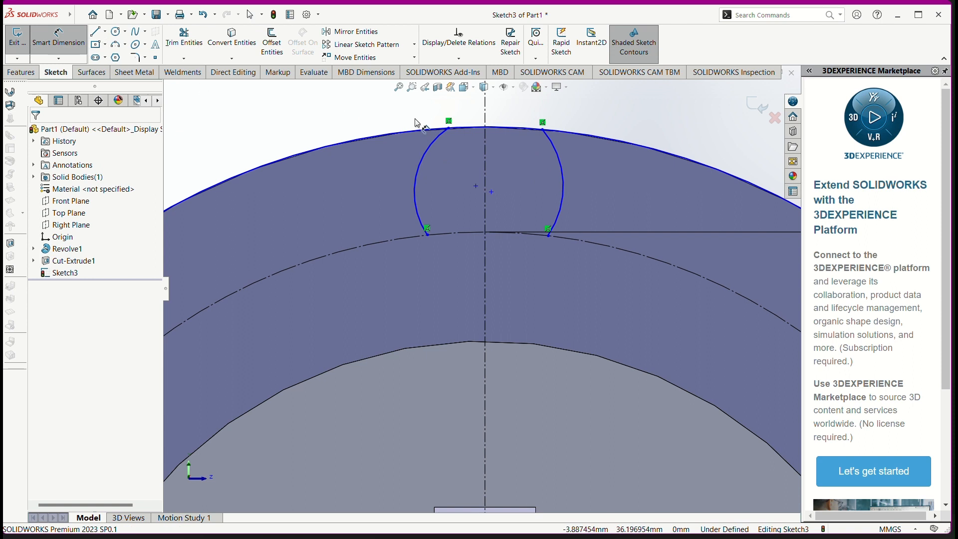
pyautogui.click(449, 129)
pyautogui.click(543, 131)
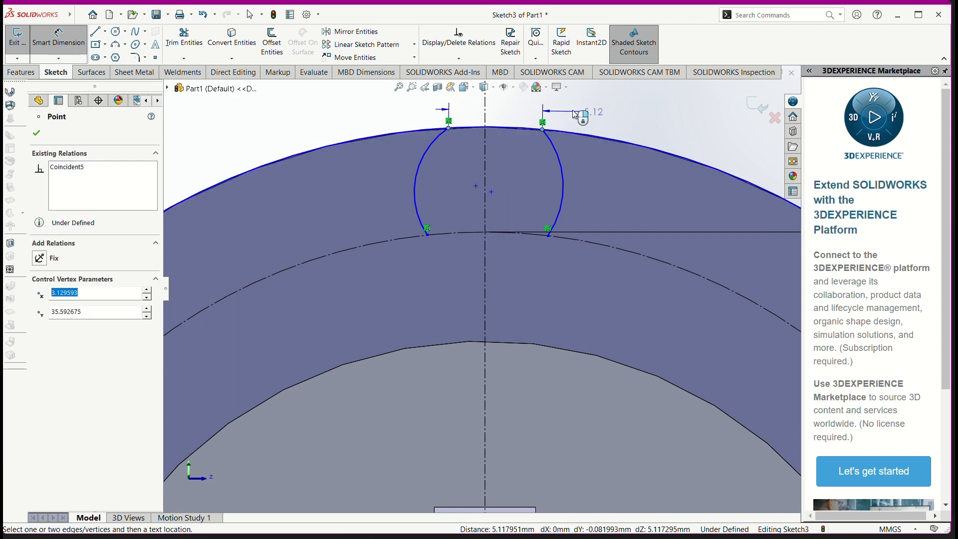
pyautogui.click(592, 106)
pyautogui.write('3')
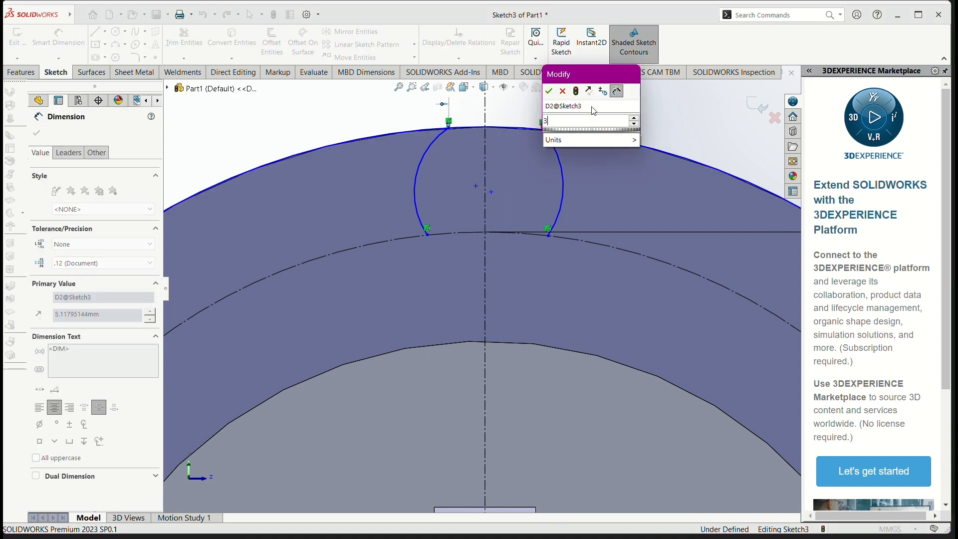
pyautogui.press('Return')
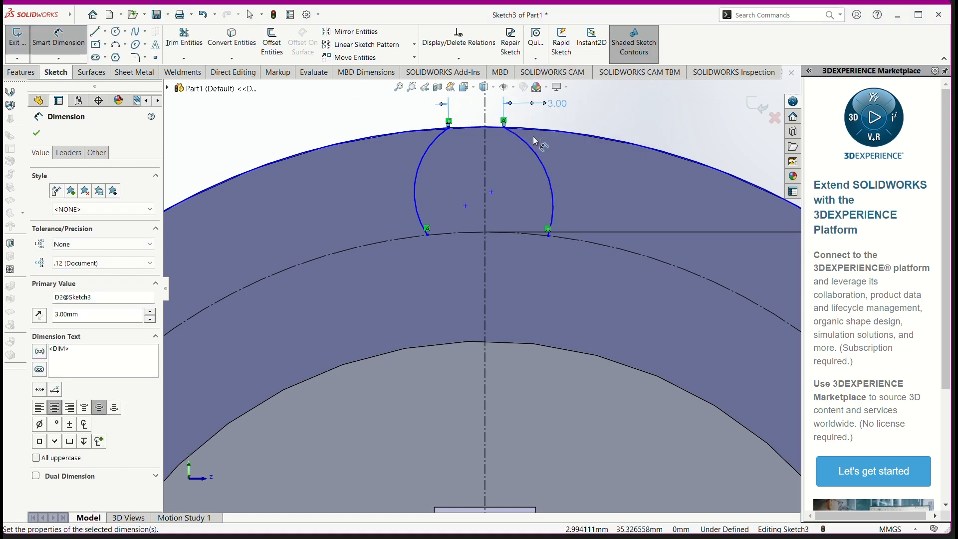
pyautogui.scroll(-2, 484, 149)
pyautogui.scroll(-2, 484, 151)
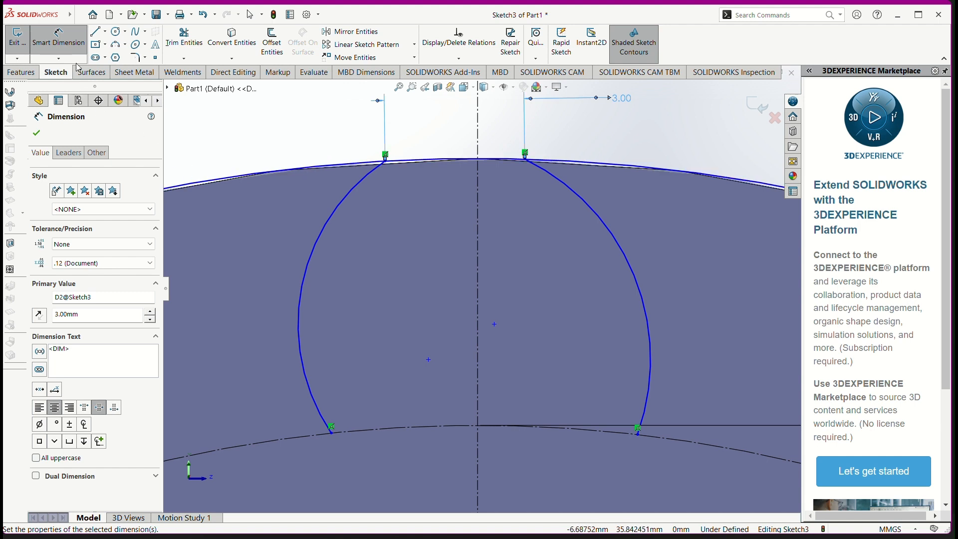
pyautogui.click(95, 32)
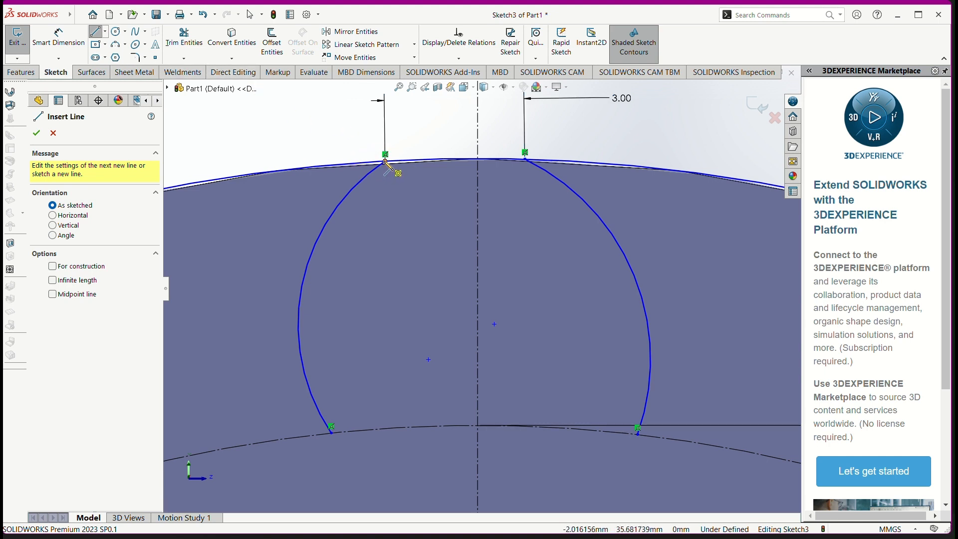
pyautogui.click(385, 161)
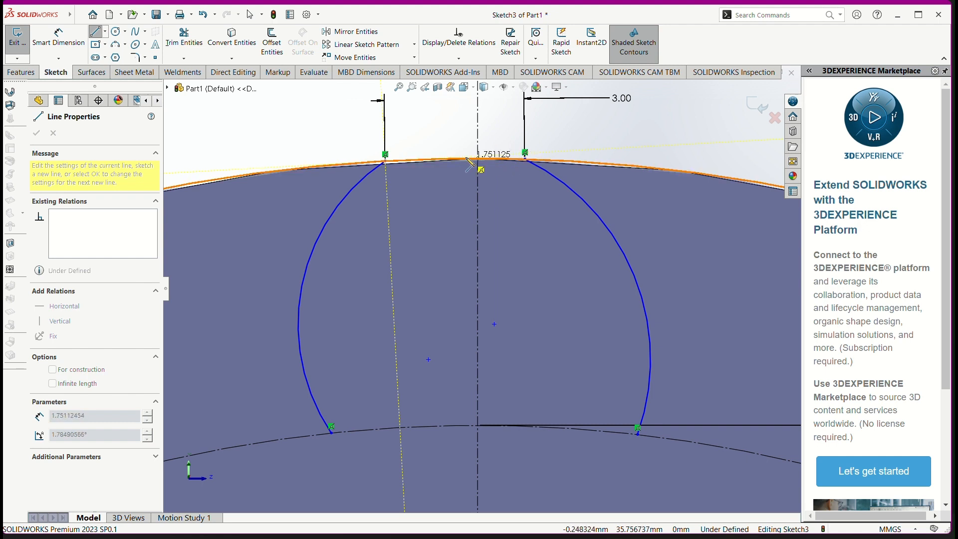
pyautogui.press('Escape')
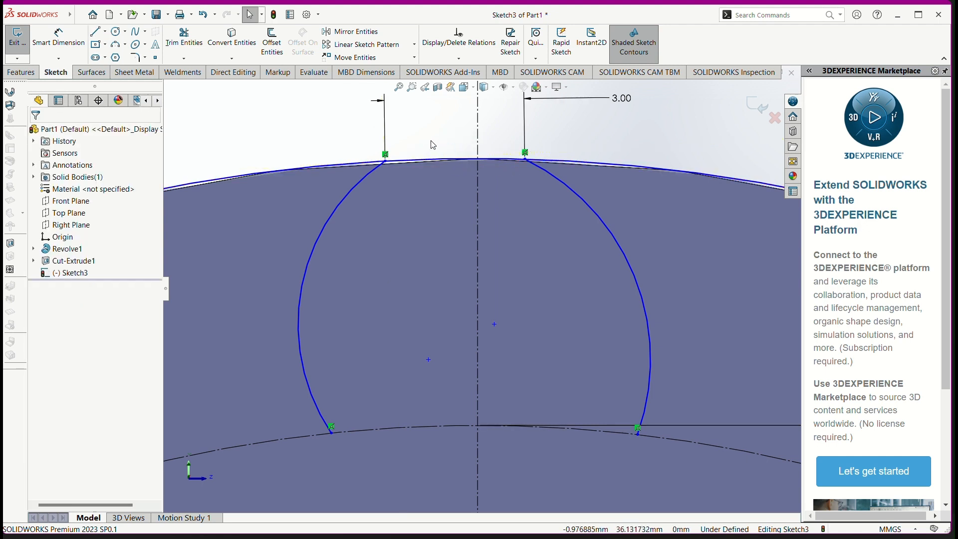
# Step: Make the two flank arcs' upper endpoints symmetric about the vertical centerline
pyautogui.click(386, 161)
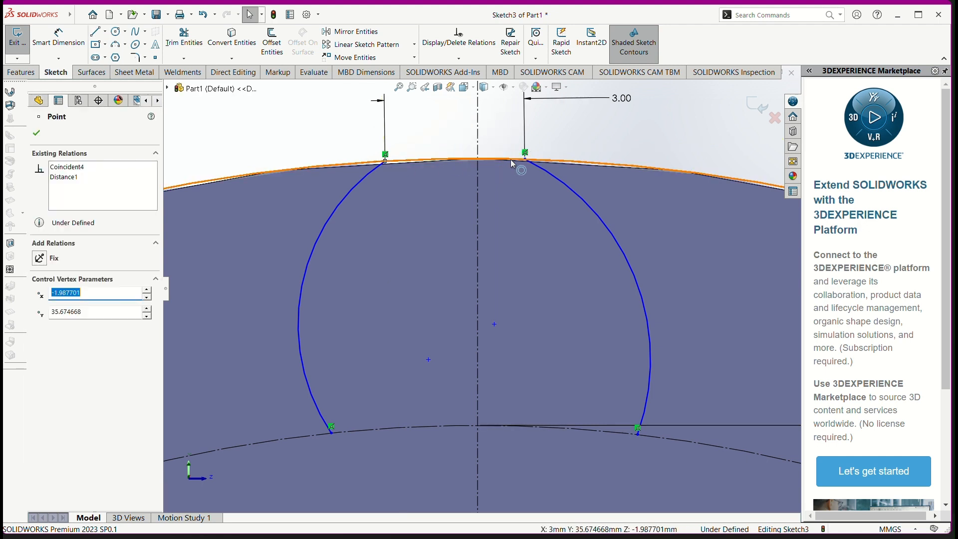
pyautogui.keyDown('ctrl'); pyautogui.click(525, 153); pyautogui.keyUp('ctrl')
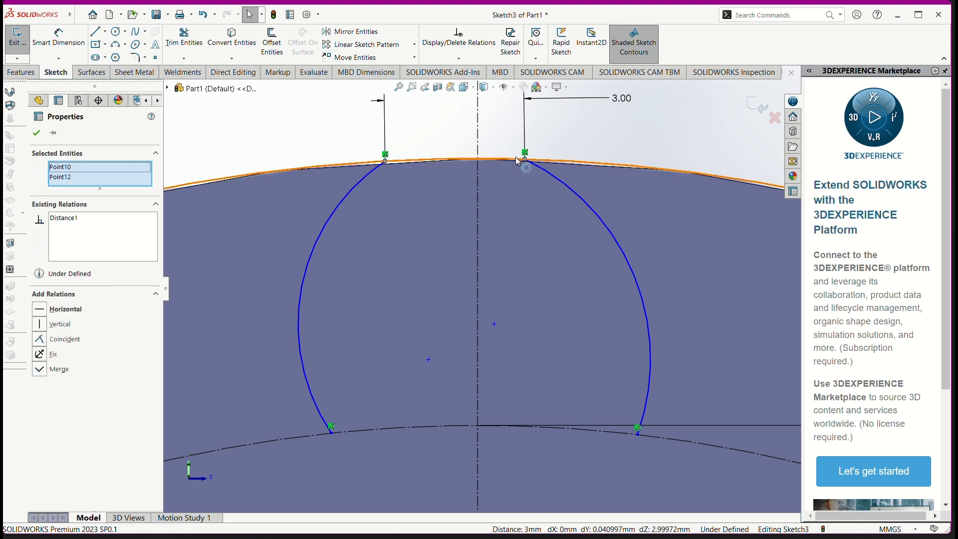
pyautogui.keyDown('ctrl'); pyautogui.click(464, 160); pyautogui.keyUp('ctrl')
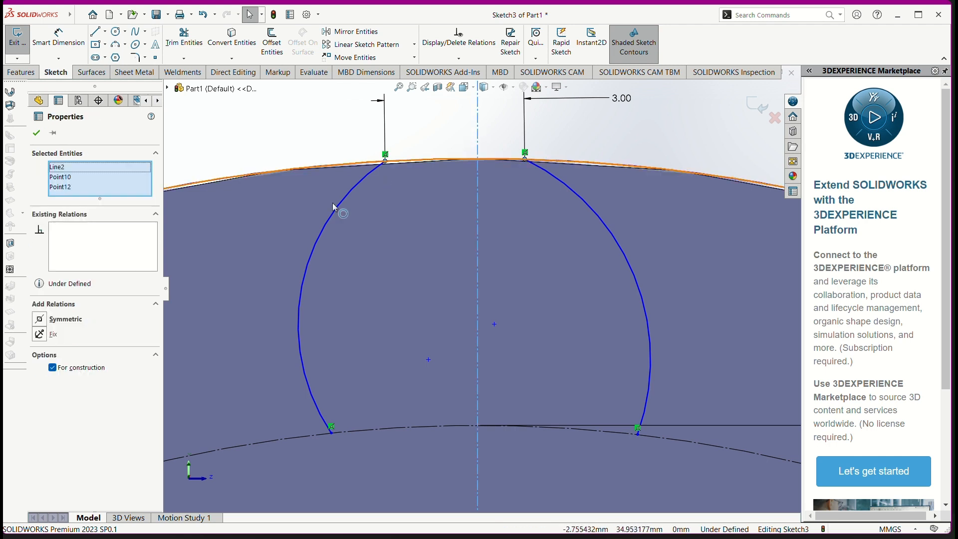
pyautogui.click(75, 319)
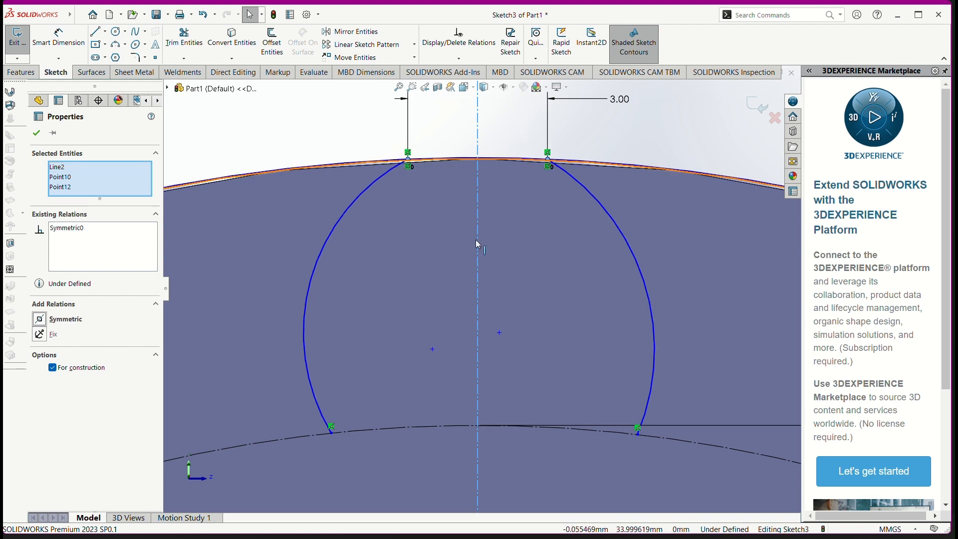
# Step: Make the flank arcs' lower endpoints on the 60 mm construction circle symmetric about the vertical centerline
pyautogui.scroll(5, 483, 250)
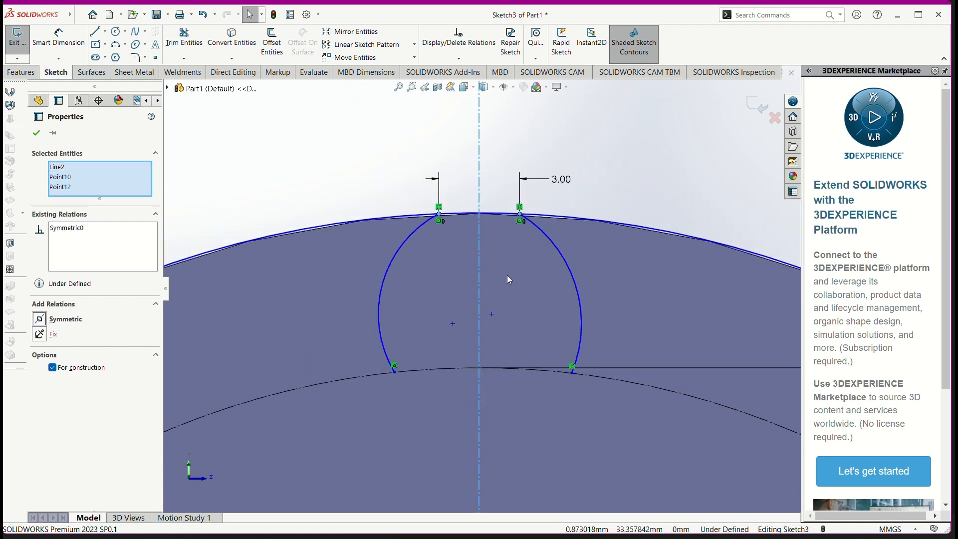
pyautogui.scroll(4, 500, 352)
pyautogui.scroll(-3, 519, 369)
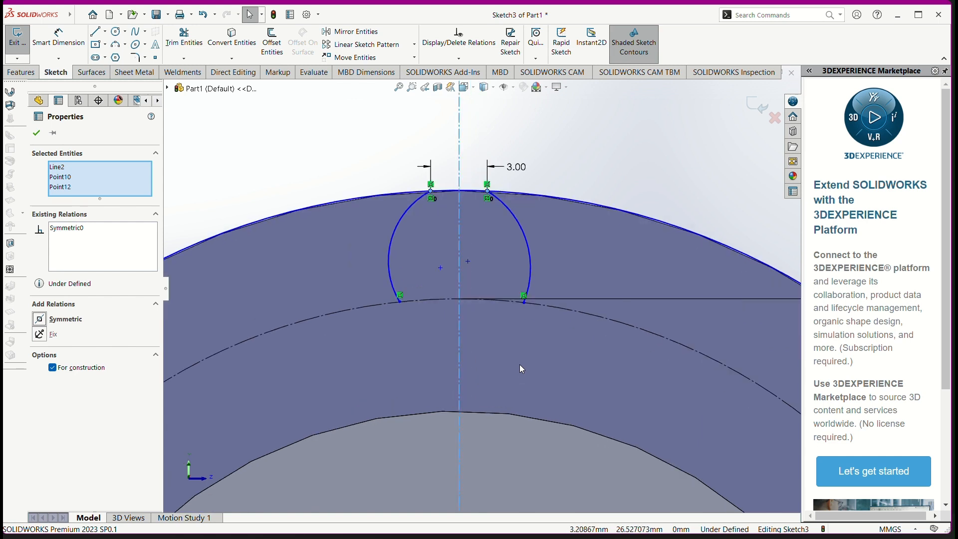
pyautogui.scroll(-2, 414, 295)
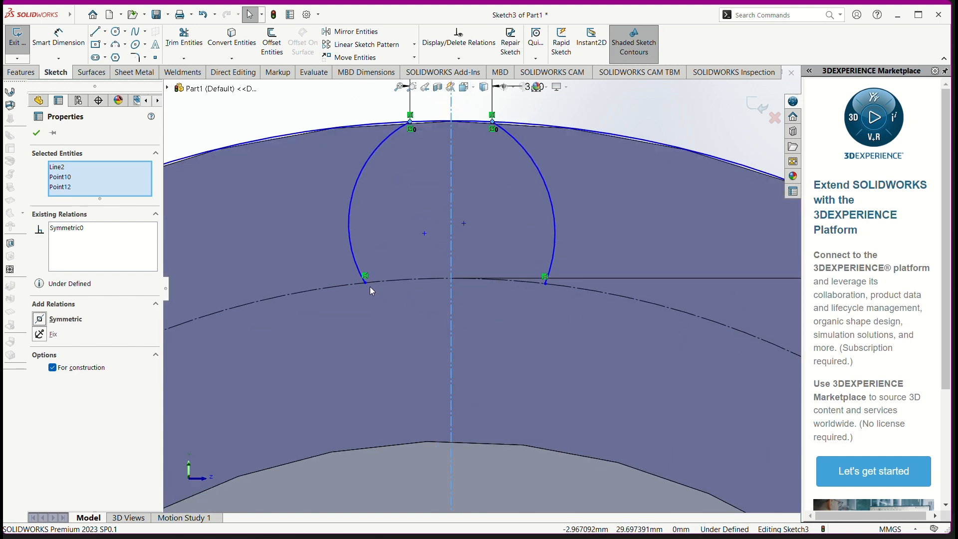
pyautogui.click(365, 283)
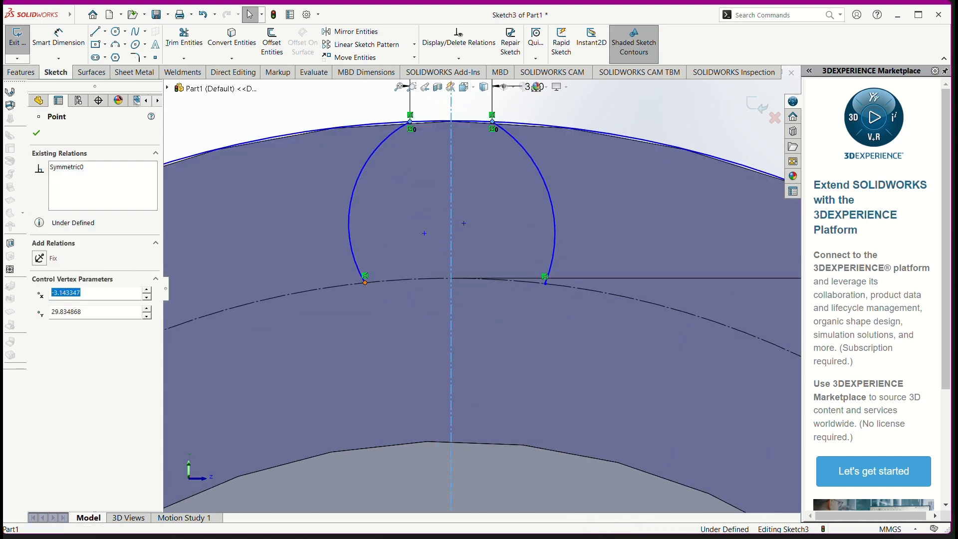
pyautogui.keyDown('ctrl'); pyautogui.click(546, 284); pyautogui.keyUp('ctrl')
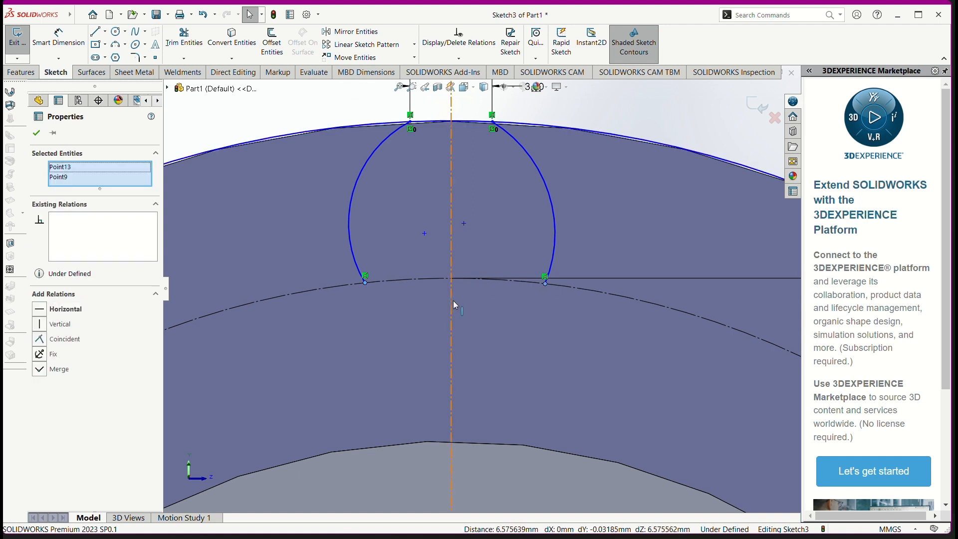
pyautogui.keyDown('ctrl'); pyautogui.click(451, 302); pyautogui.keyUp('ctrl')
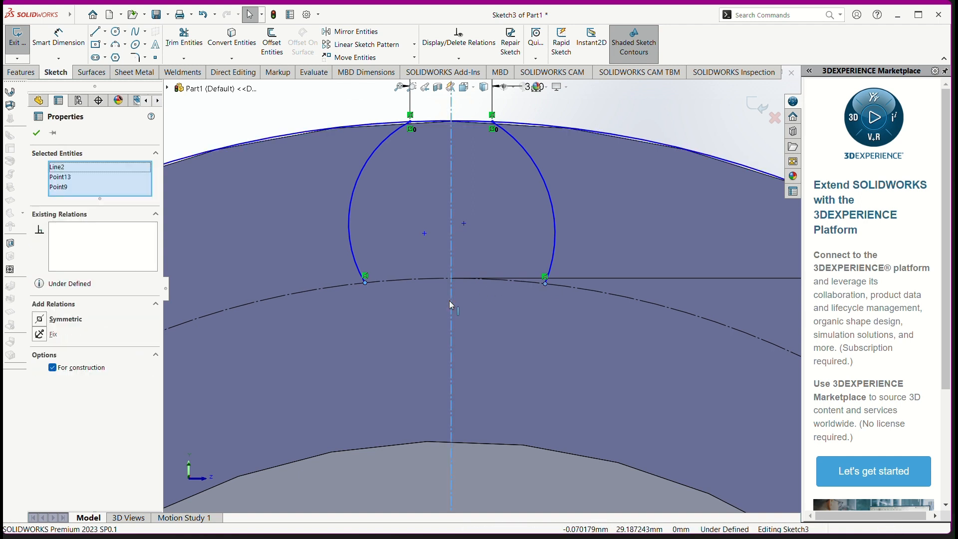
pyautogui.click(65, 319)
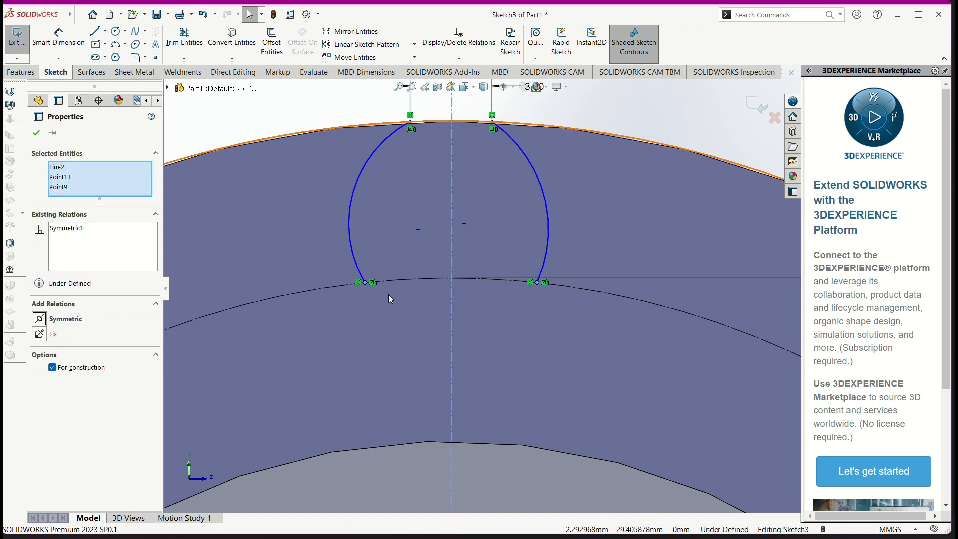
# Step: Check the tooth detail in the reference drawing and dimension the distance between the flanks' lower endpoints as 8 mm
pyautogui.hotkey('alt', 'Tab')
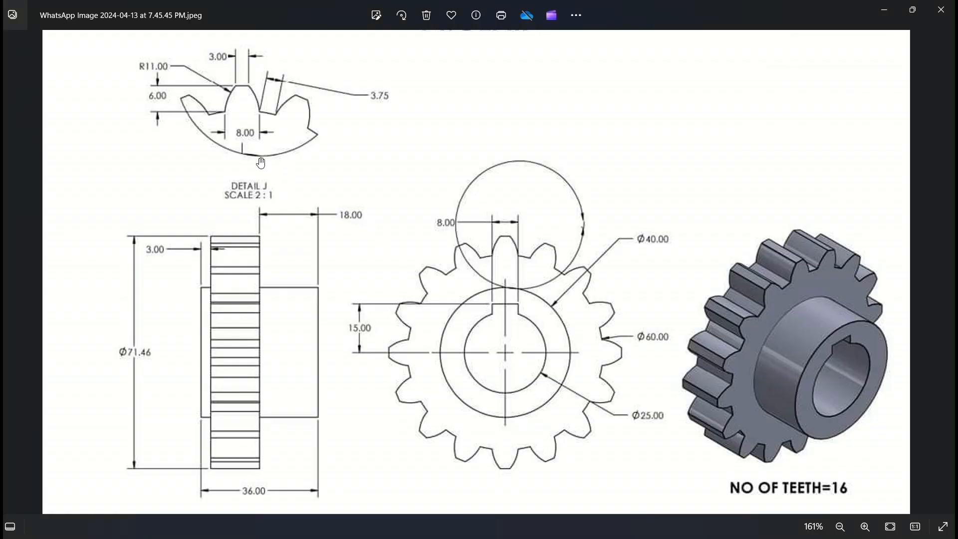
pyautogui.hotkey('alt', 'Tab')
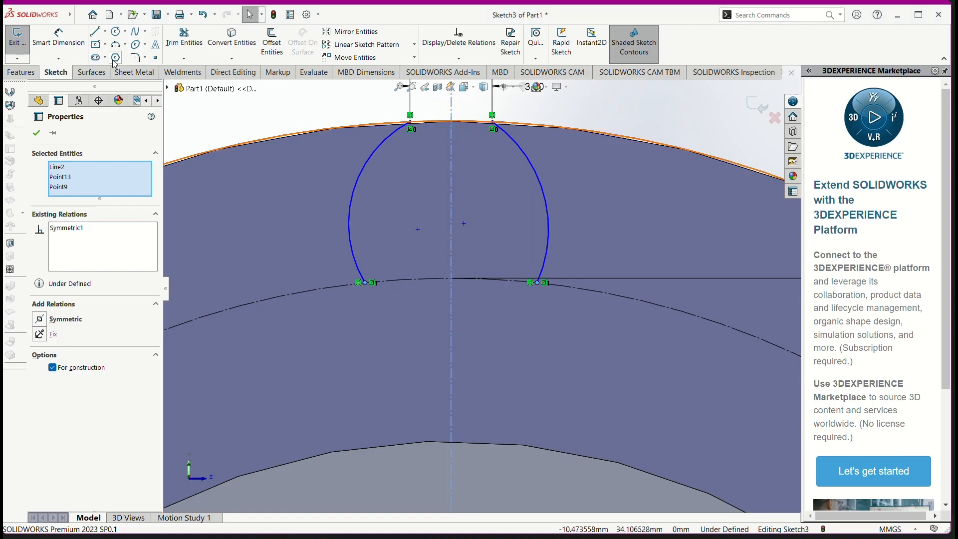
pyautogui.click(58, 37)
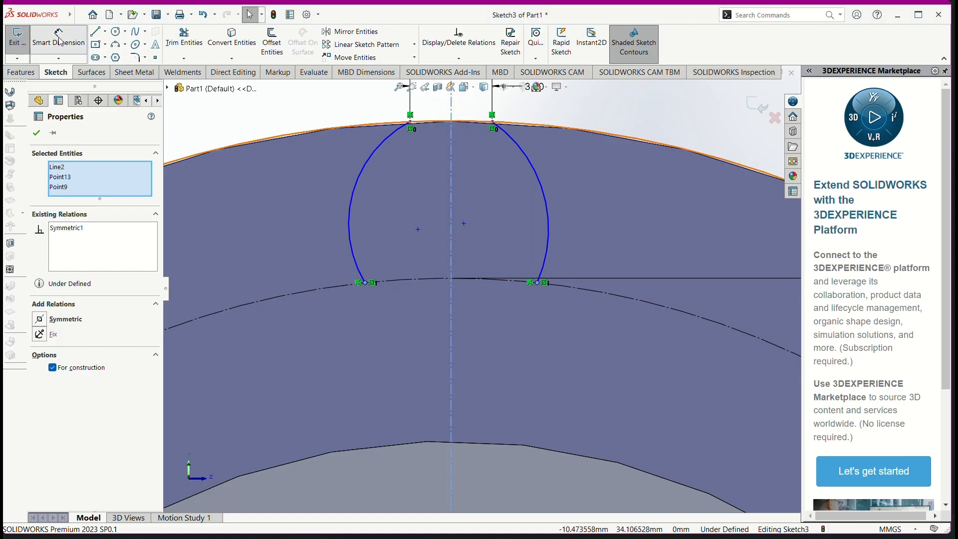
pyautogui.click(367, 284)
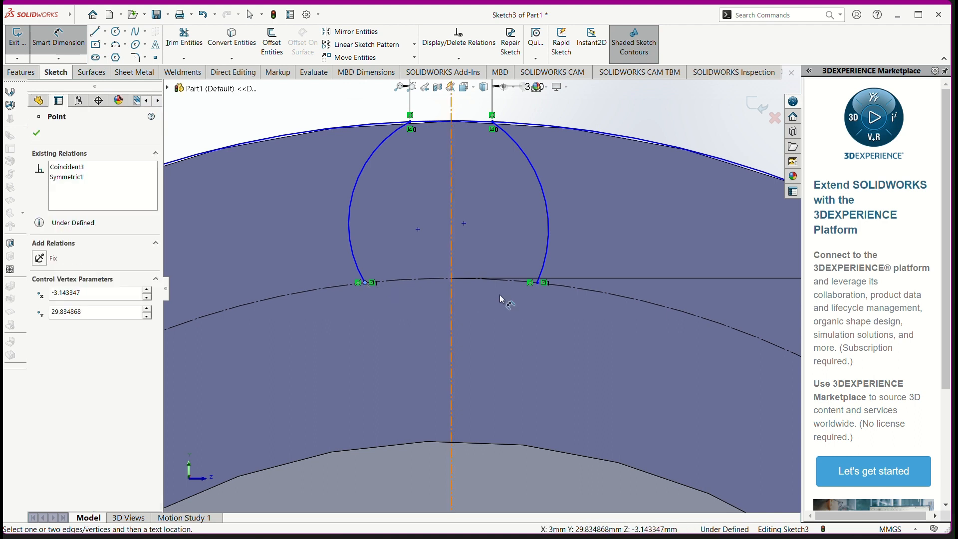
pyautogui.click(538, 285)
pyautogui.click(482, 352)
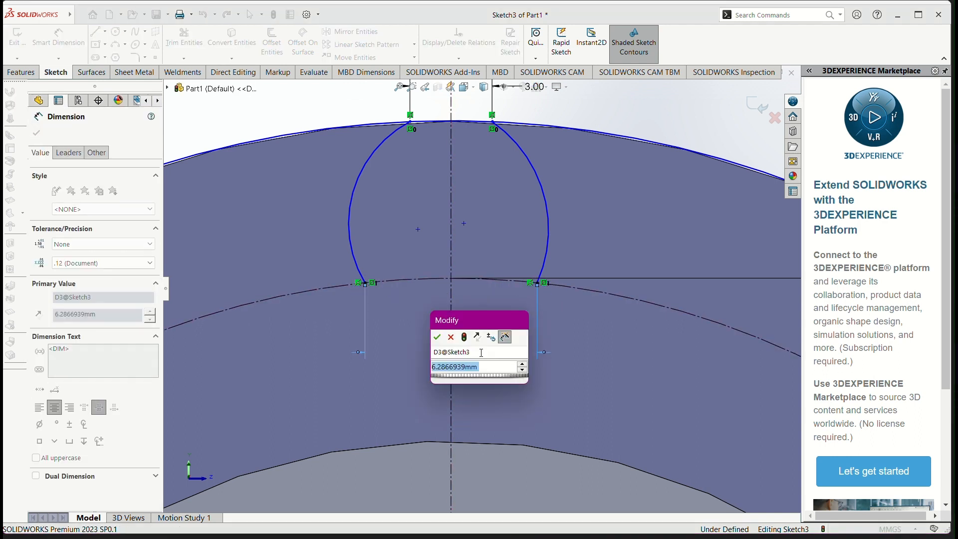
pyautogui.write('8')
pyautogui.press('Return')
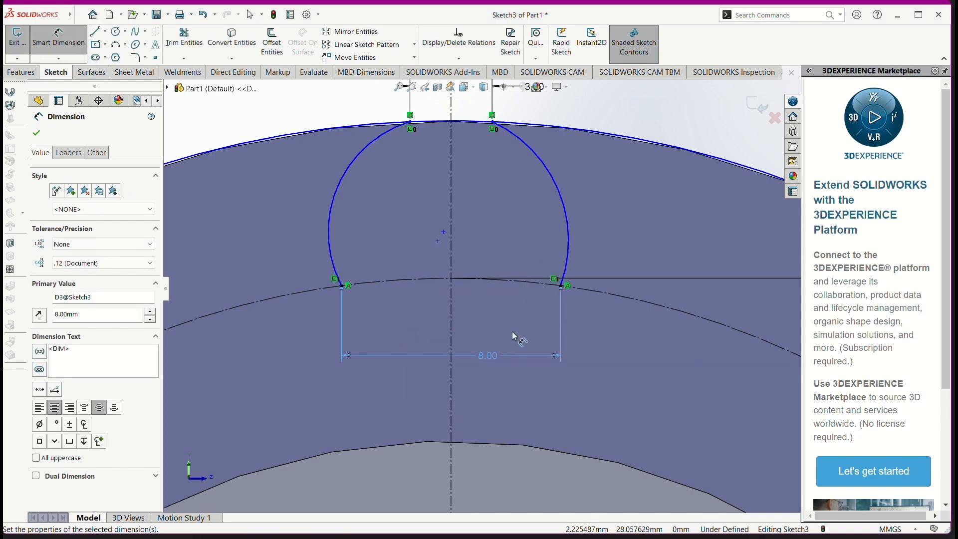
# Step: Check the flank radius in the reference drawing and dimension both the right and left flank arcs with an 11 mm radius
pyautogui.hotkey('alt', 'Tab')
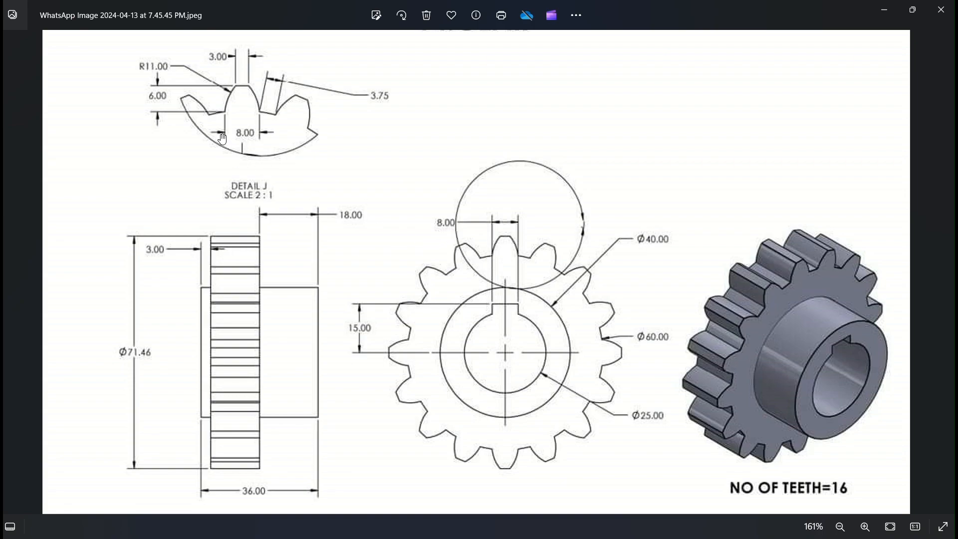
pyautogui.hotkey('alt', 'Tab')
pyautogui.click(569, 199)
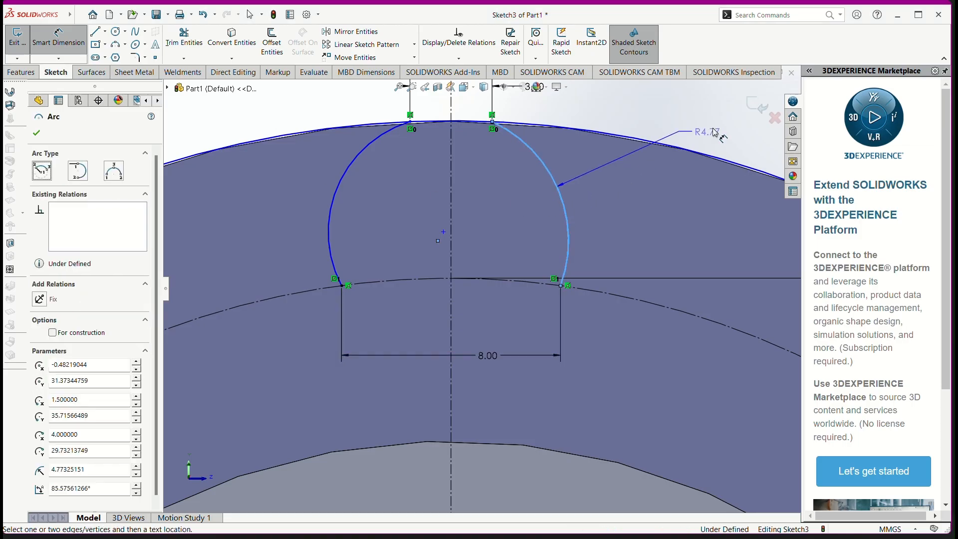
pyautogui.click(716, 132)
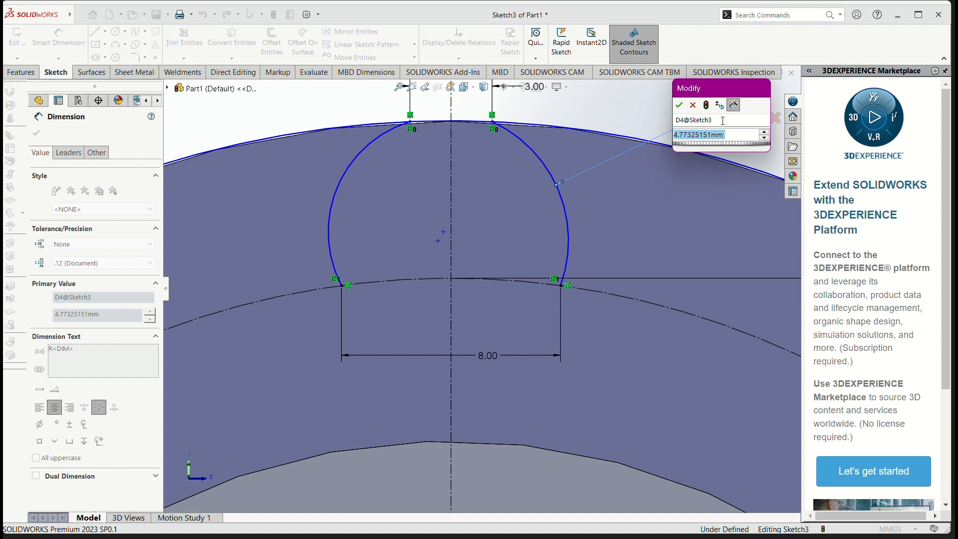
pyautogui.write('11')
pyautogui.press('Return')
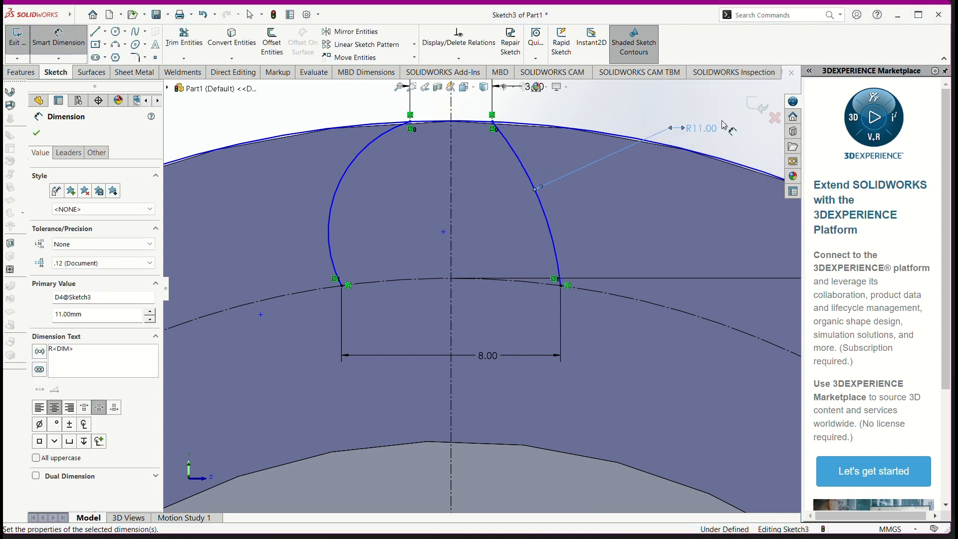
pyautogui.click(341, 181)
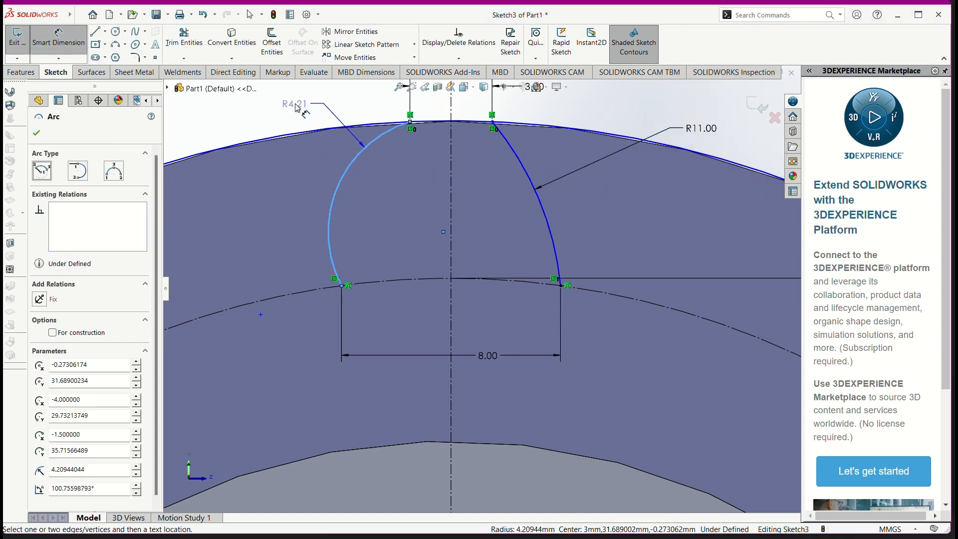
pyautogui.click(297, 103)
pyautogui.write('11')
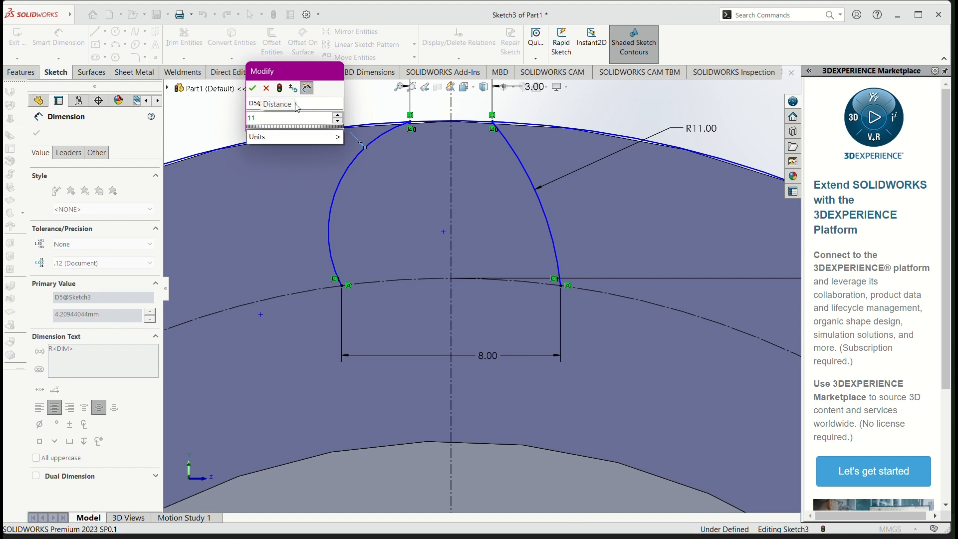
pyautogui.press('Return')
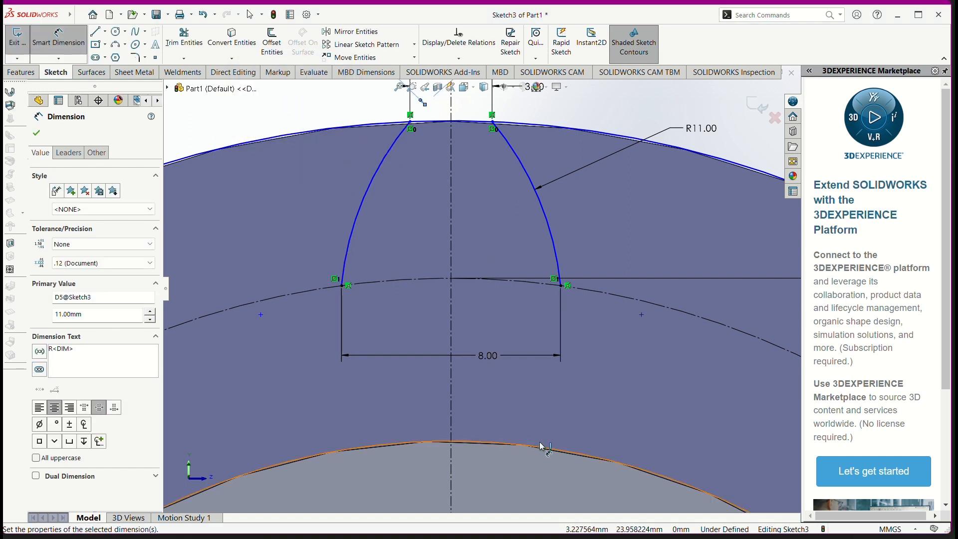
pyautogui.scroll(5, 544, 359)
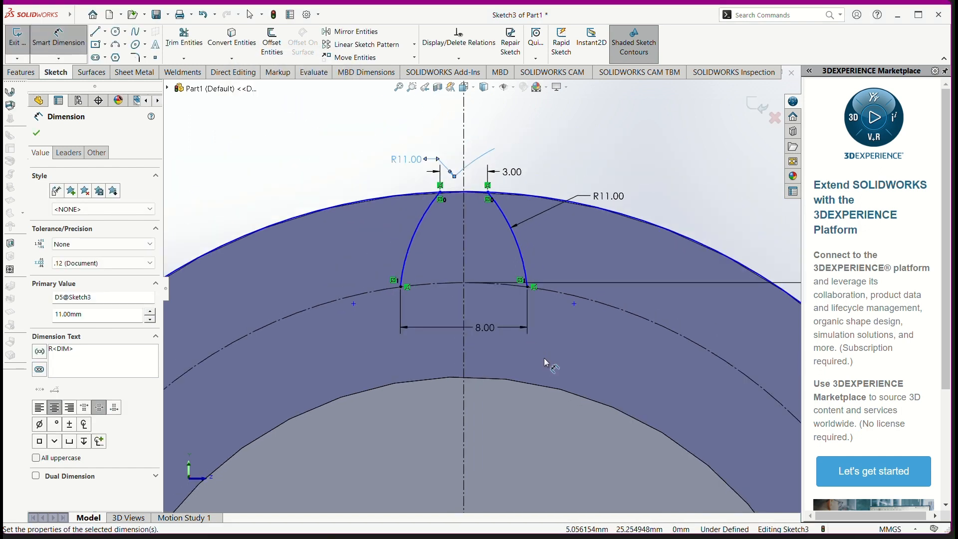
pyautogui.scroll(1, 528, 370)
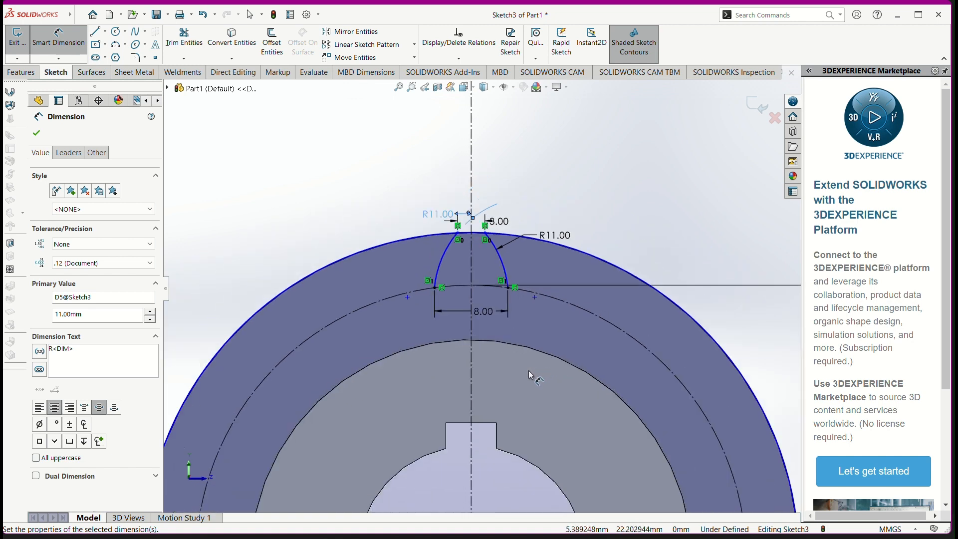
pyautogui.scroll(-3, 529, 370)
pyautogui.scroll(1, 519, 401)
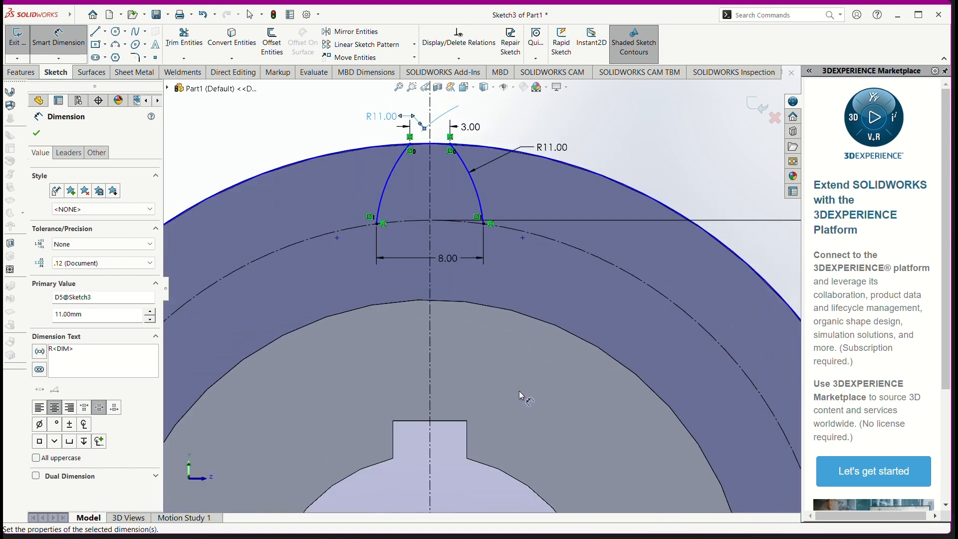
pyautogui.scroll(1, 494, 375)
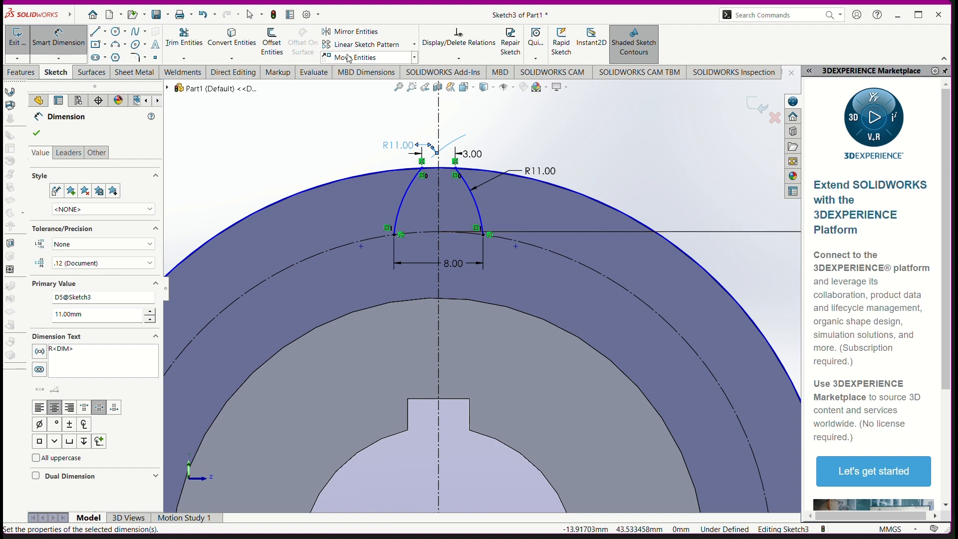
pyautogui.click(415, 45)
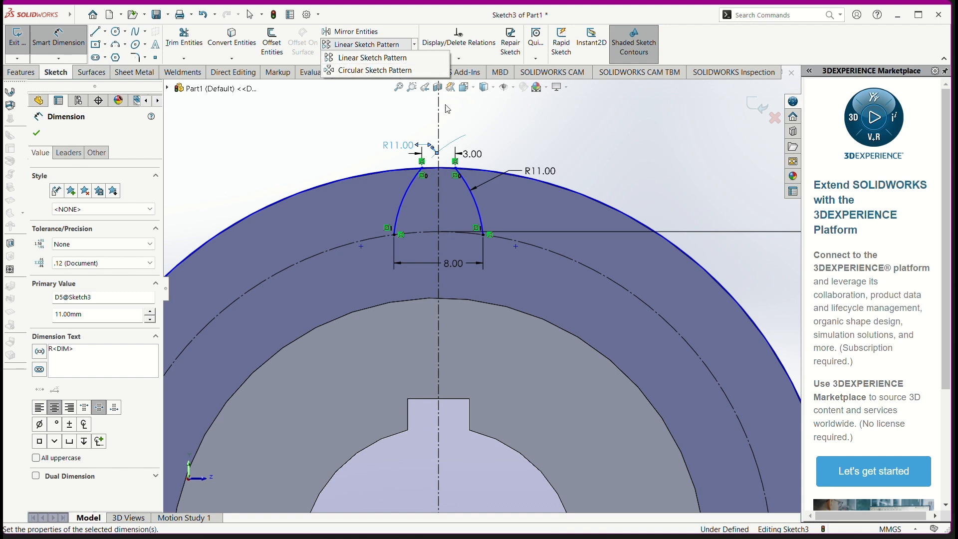
pyautogui.click(404, 212)
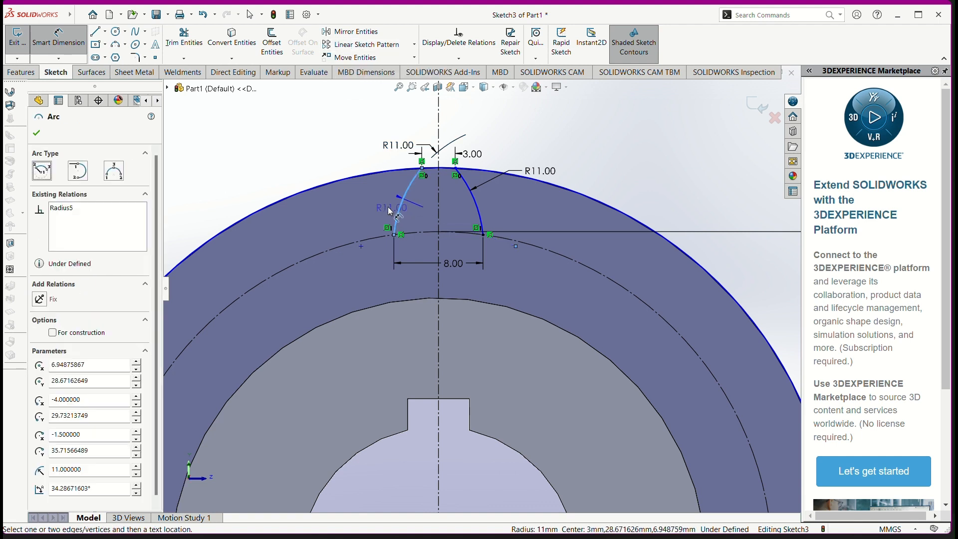
pyautogui.click(255, 172)
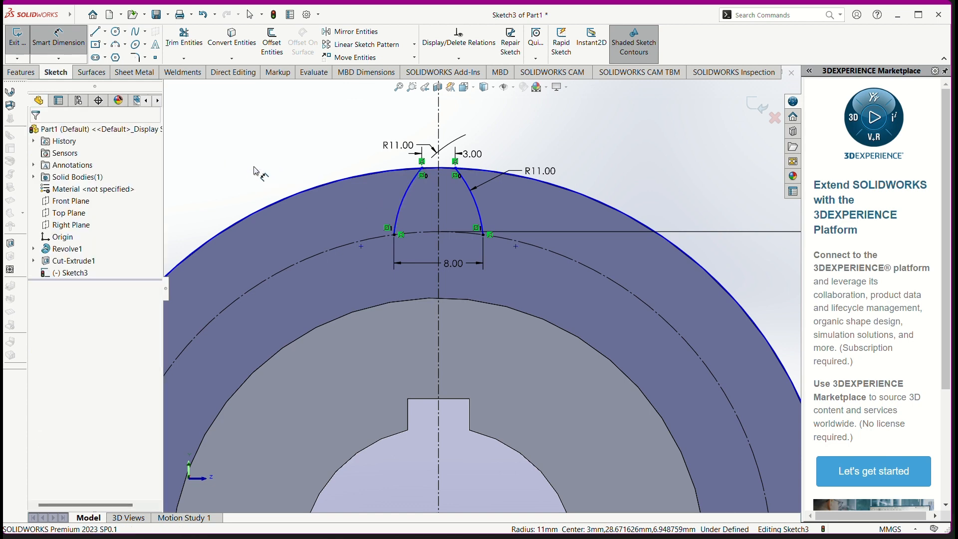
pyautogui.click(401, 202)
pyautogui.click(301, 149)
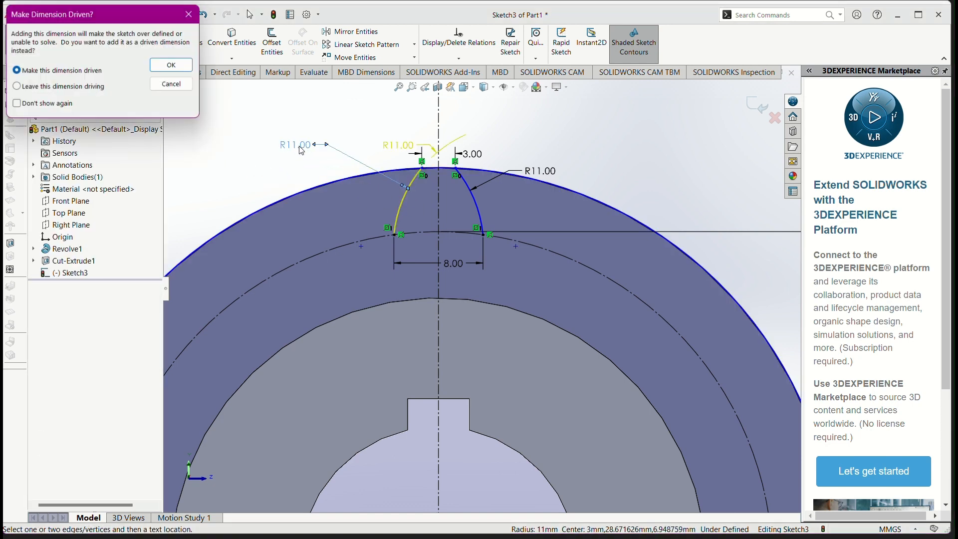
pyautogui.click(190, 15)
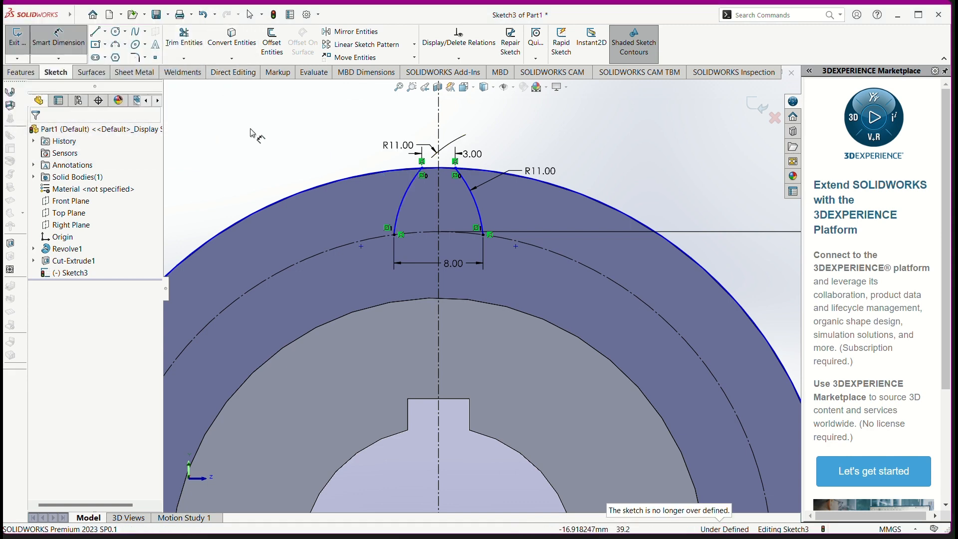
pyautogui.click(401, 219)
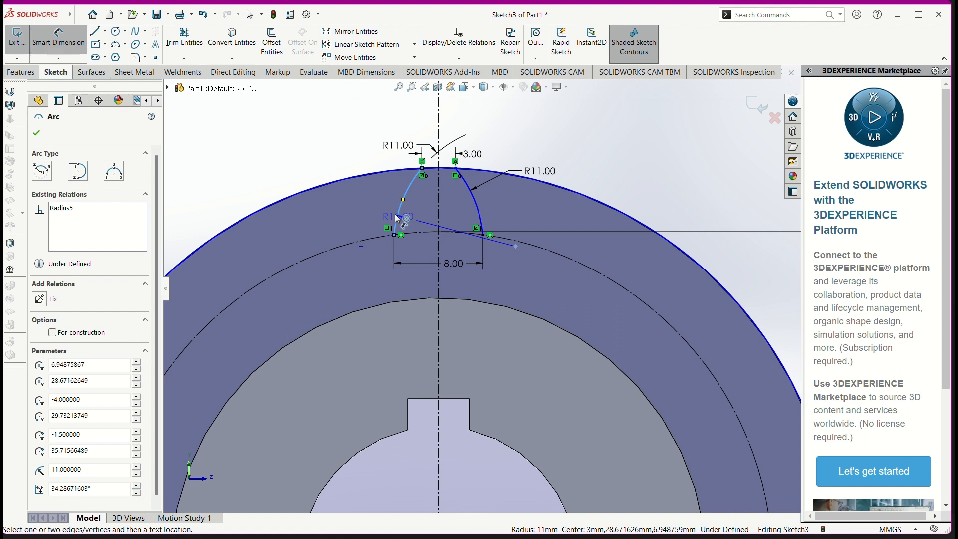
pyautogui.press('Escape')
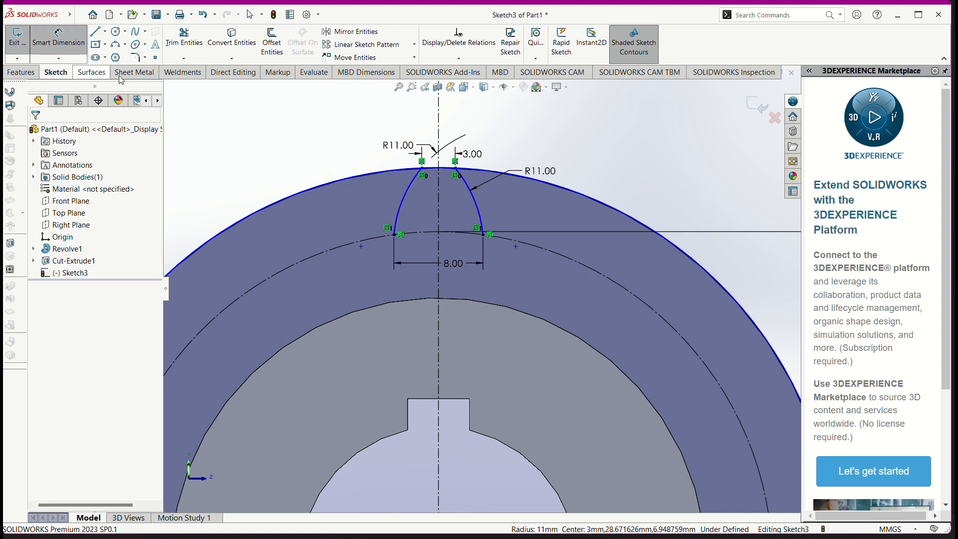
pyautogui.press('Escape')
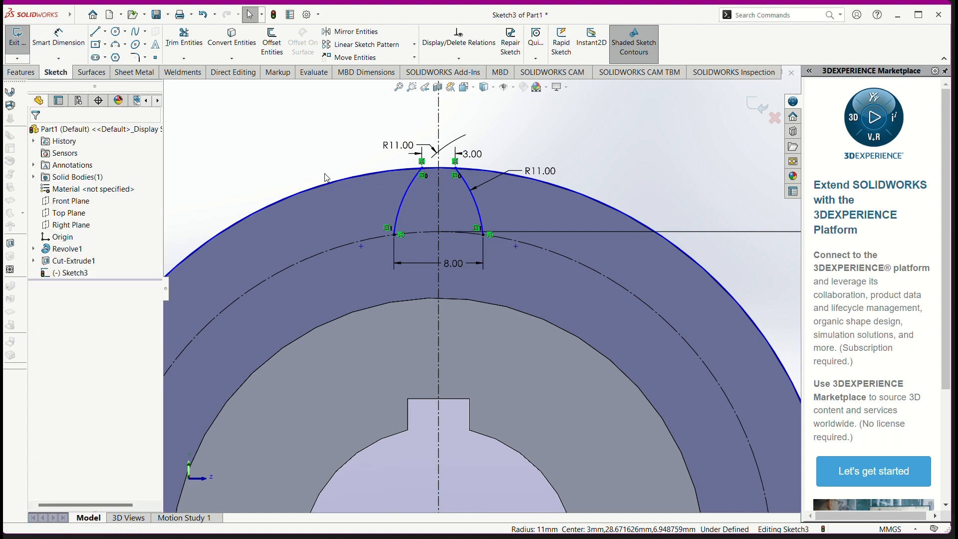
# Step: Start a circular sketch pattern of the two flank arcs and the outer circle about the gear center, equally spaced over 360 degrees
pyautogui.click(405, 200)
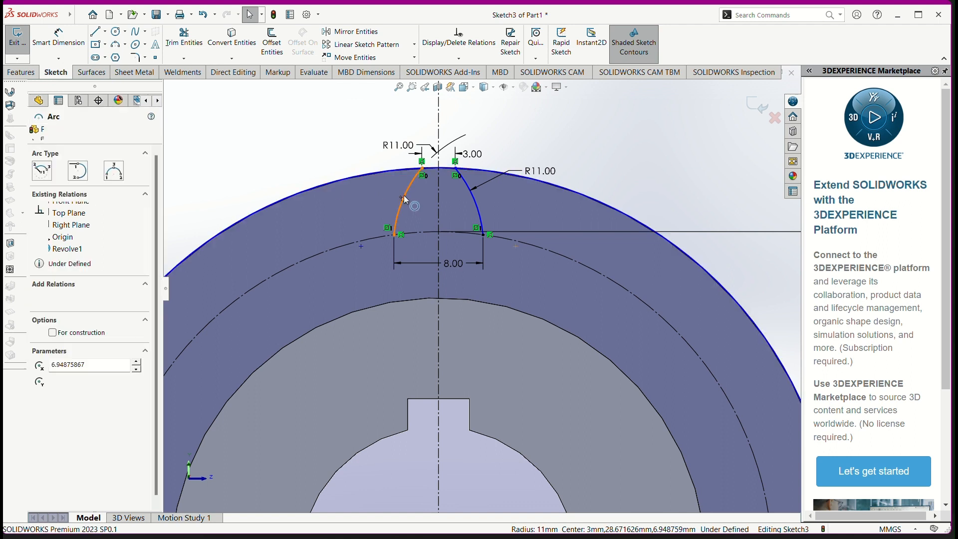
pyautogui.keyDown('ctrl'); pyautogui.click(434, 171); pyautogui.keyUp('ctrl')
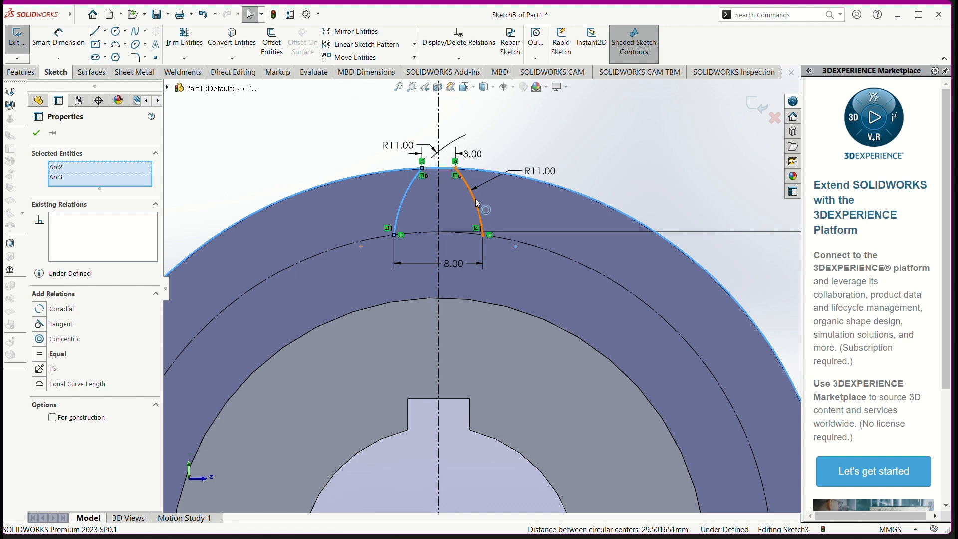
pyautogui.keyDown('ctrl'); pyautogui.click(477, 204); pyautogui.keyUp('ctrl')
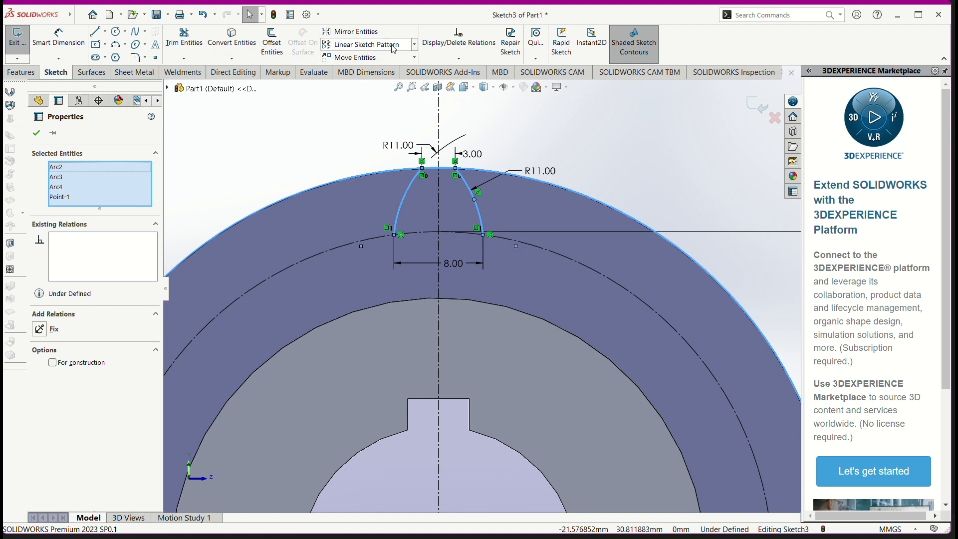
pyautogui.click(415, 46)
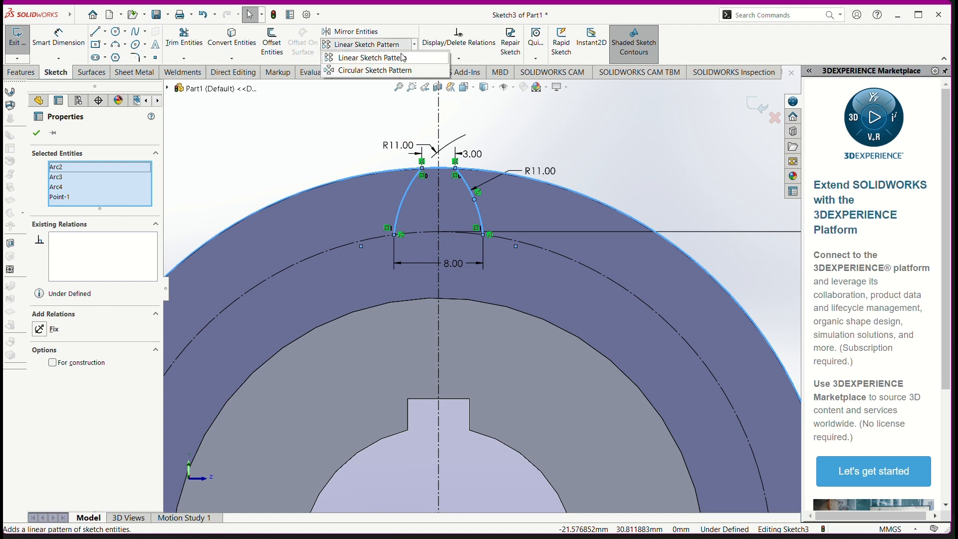
pyautogui.click(382, 71)
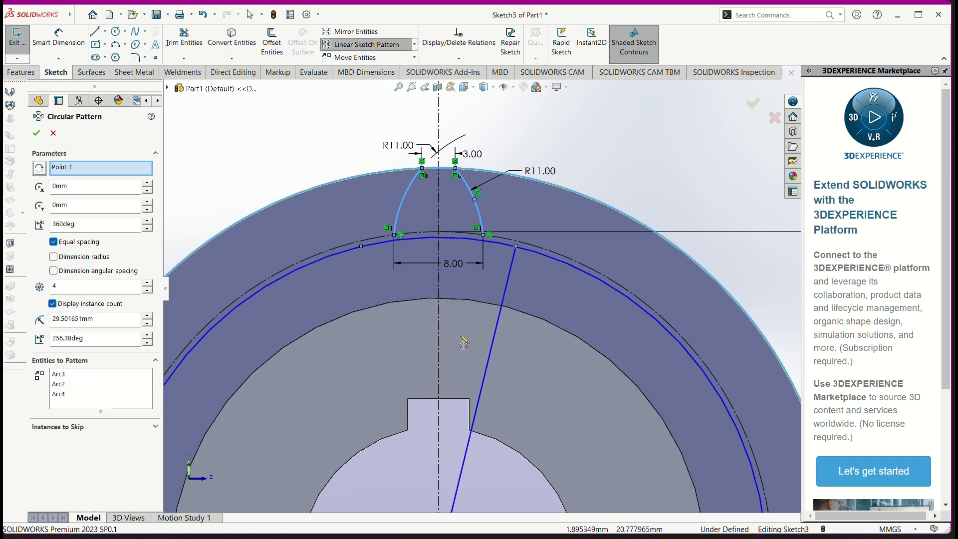
pyautogui.scroll(3, 465, 344)
pyautogui.scroll(3, 469, 372)
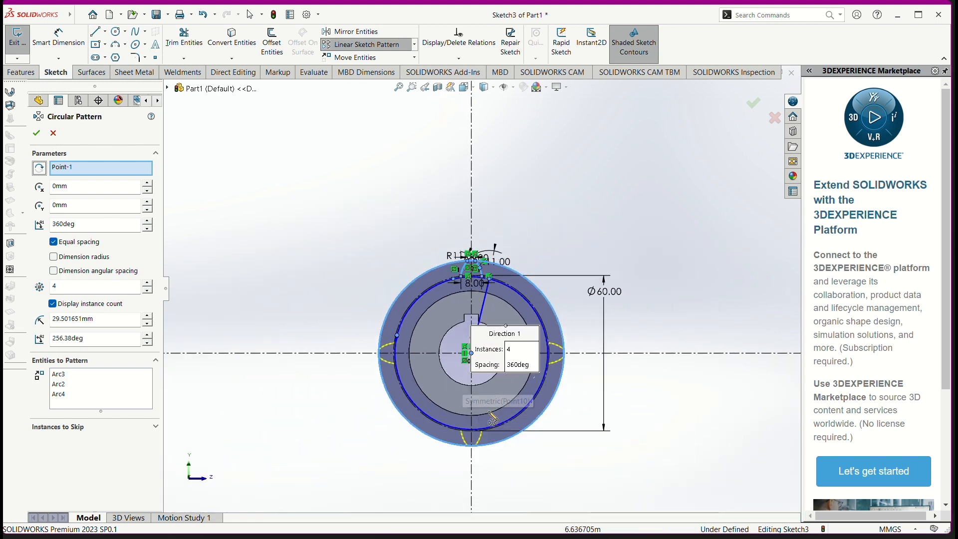
pyautogui.scroll(-4, 494, 371)
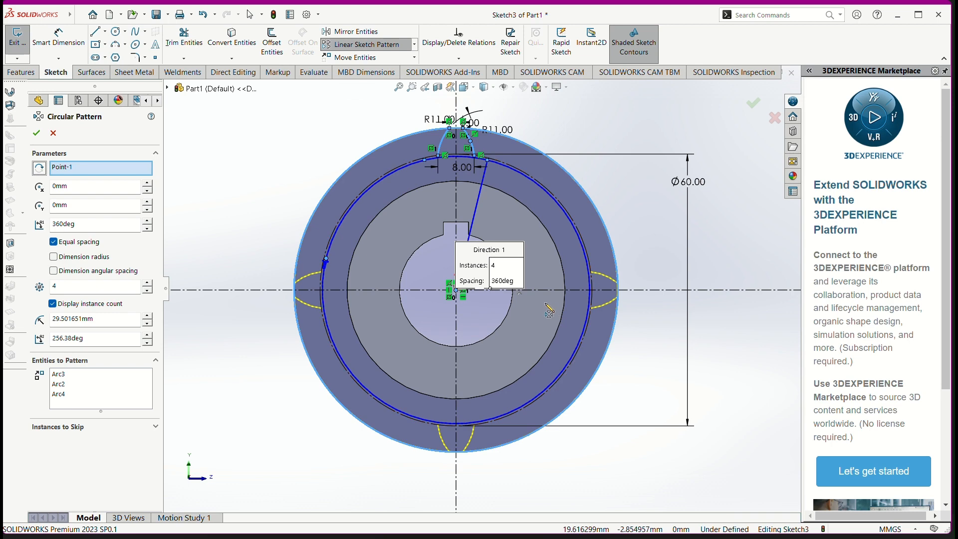
pyautogui.scroll(-4, 627, 307)
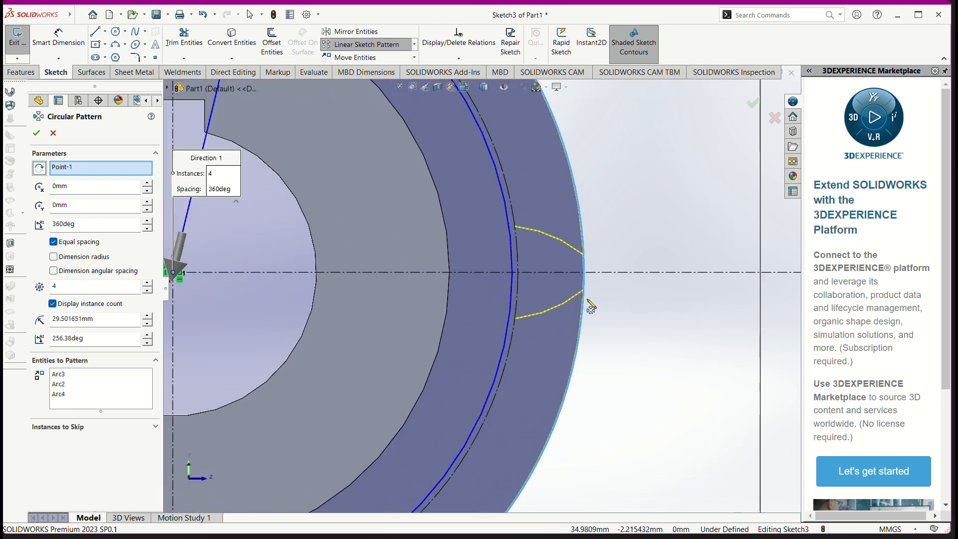
pyautogui.scroll(3, 439, 313)
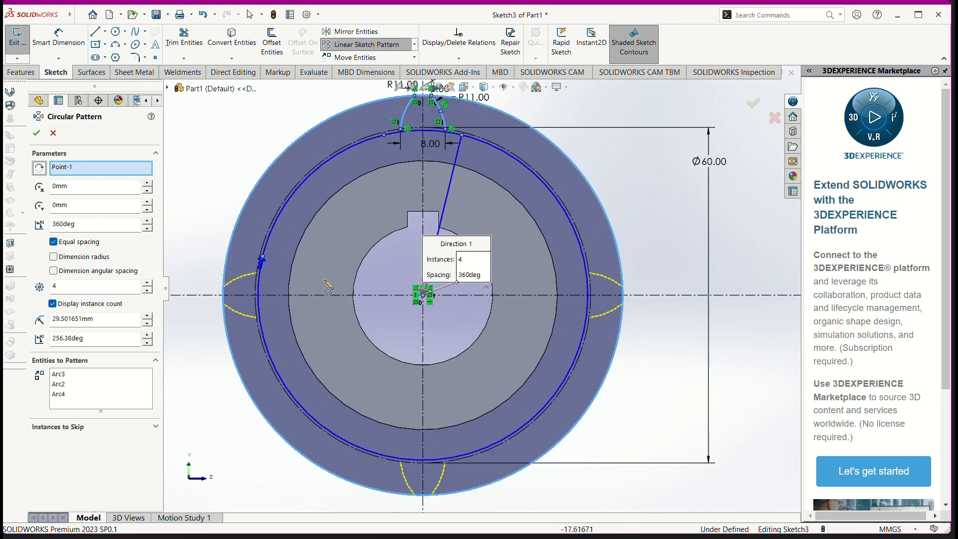
pyautogui.scroll(-1, 462, 277)
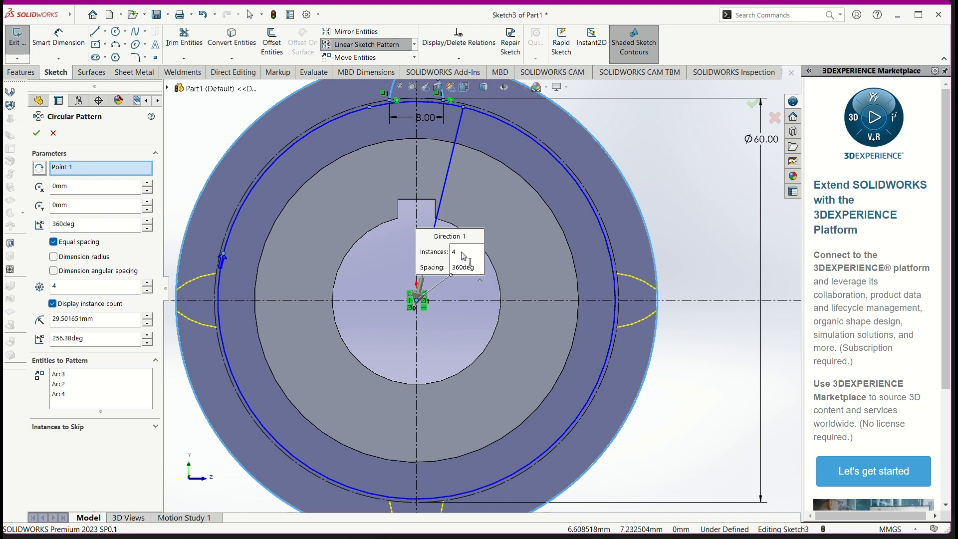
# Step: Check the tooth count in the reference drawing, try the circular pattern with 16 instances, and undo it
pyautogui.click(462, 252)
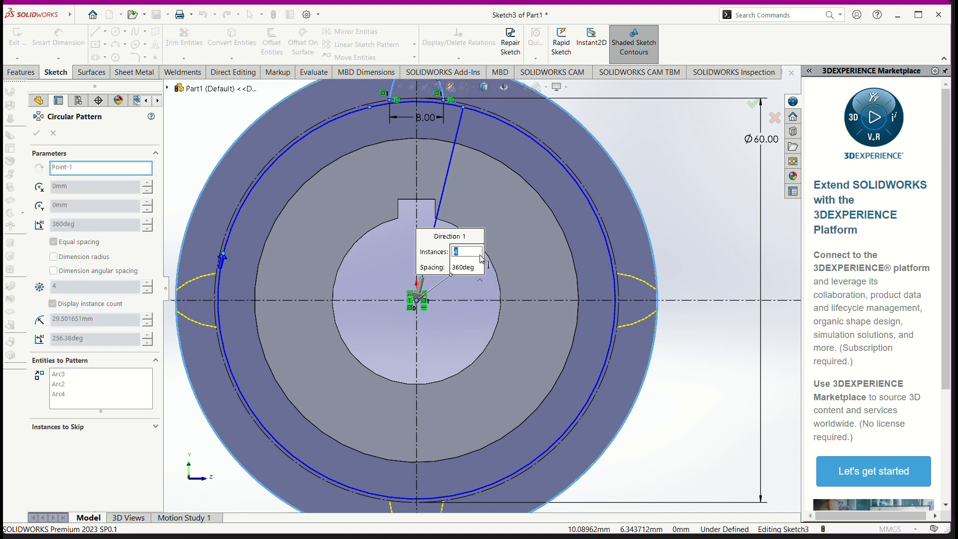
pyautogui.hotkey('alt', 'Tab')
pyautogui.hotkey('alt', 'Tab')
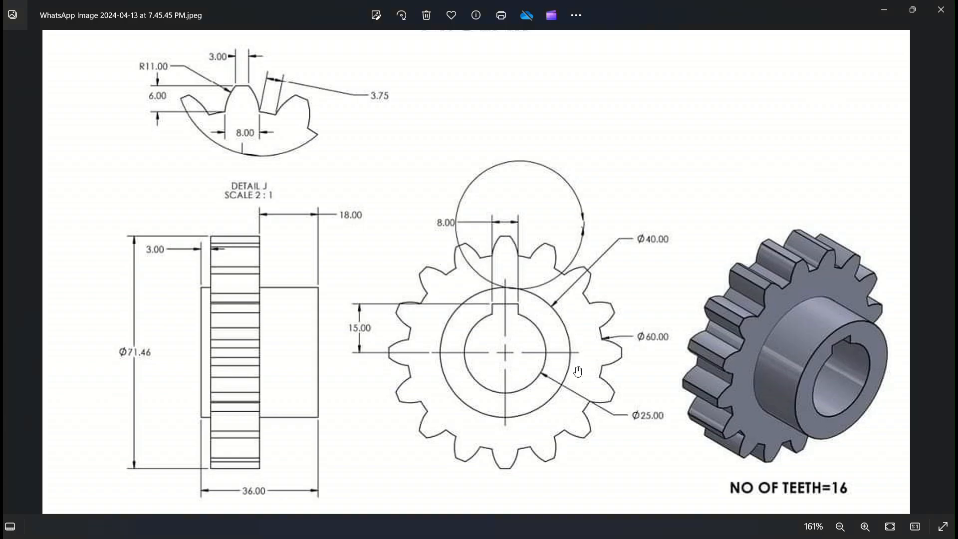
pyautogui.hotkey('alt', 'Tab')
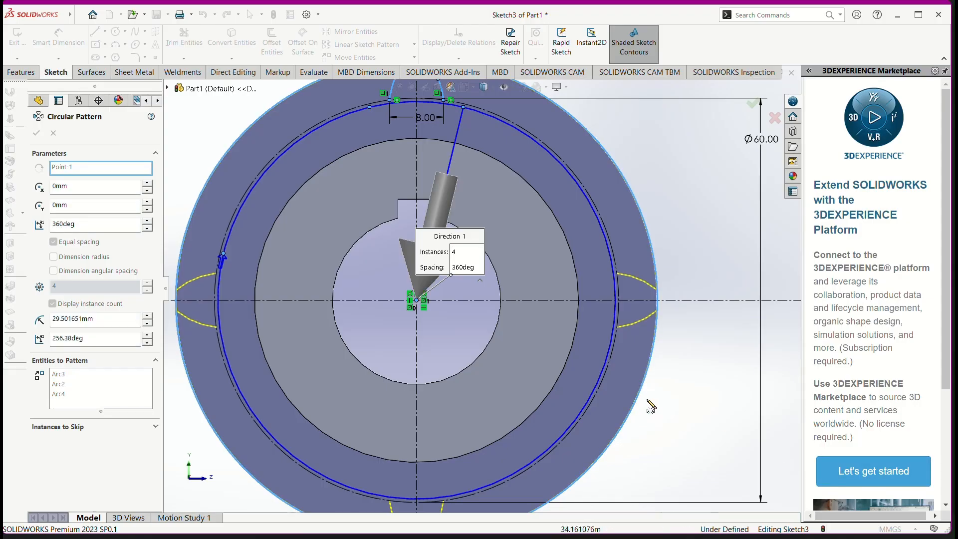
pyautogui.write('16')
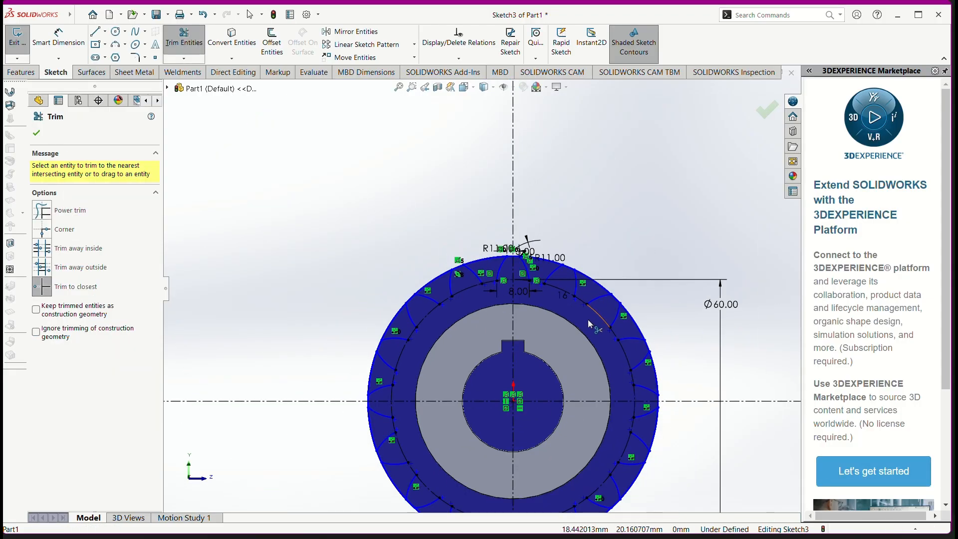
pyautogui.scroll(3, 588, 334)
pyautogui.scroll(-4, 587, 340)
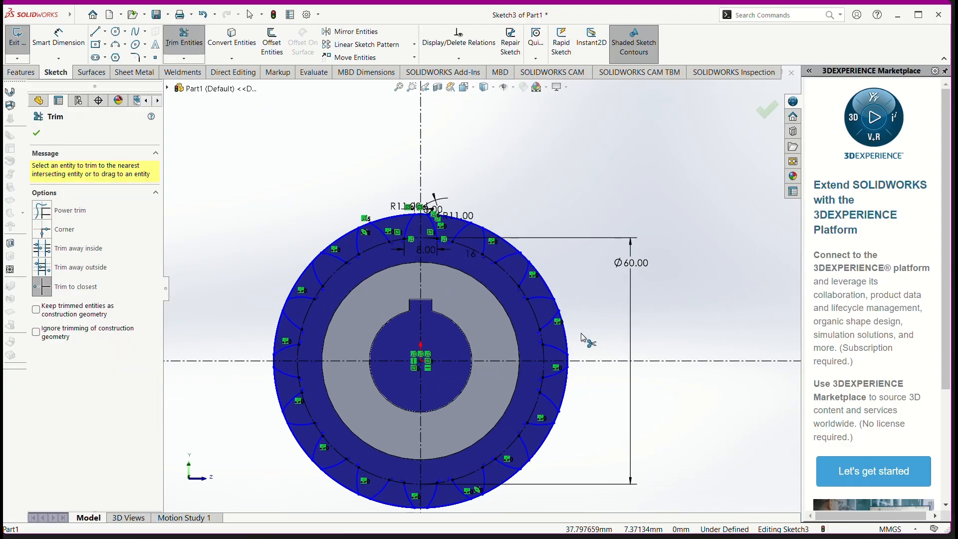
pyautogui.scroll(2, 467, 352)
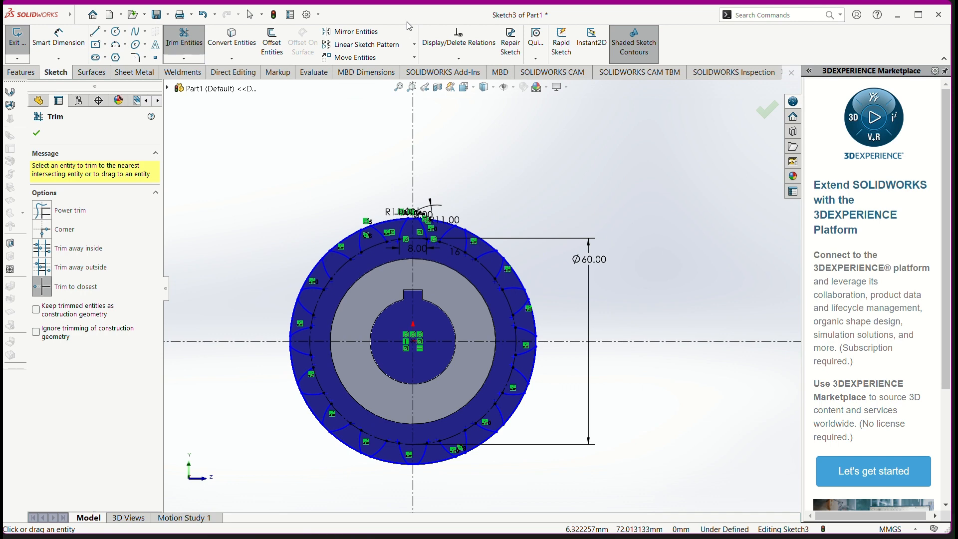
pyautogui.hotkey('ctrl', 'z')
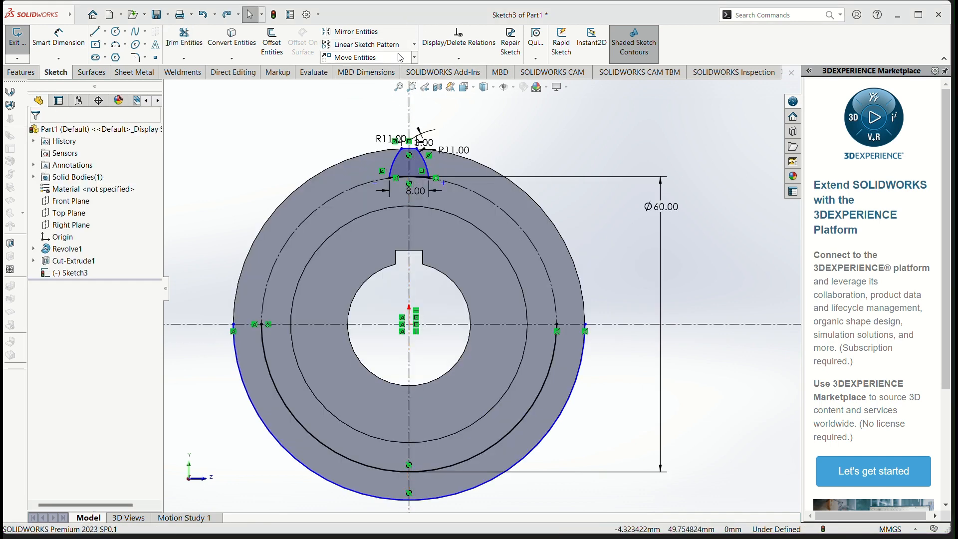
# Step: Circularly pattern the tooth's root arc, two flank arcs and tip arc about the gear center with 16 equally spaced instances over 360 degrees
pyautogui.click(408, 178)
pyautogui.keyDown('ctrl'); pyautogui.click(396, 164); pyautogui.keyUp('ctrl')
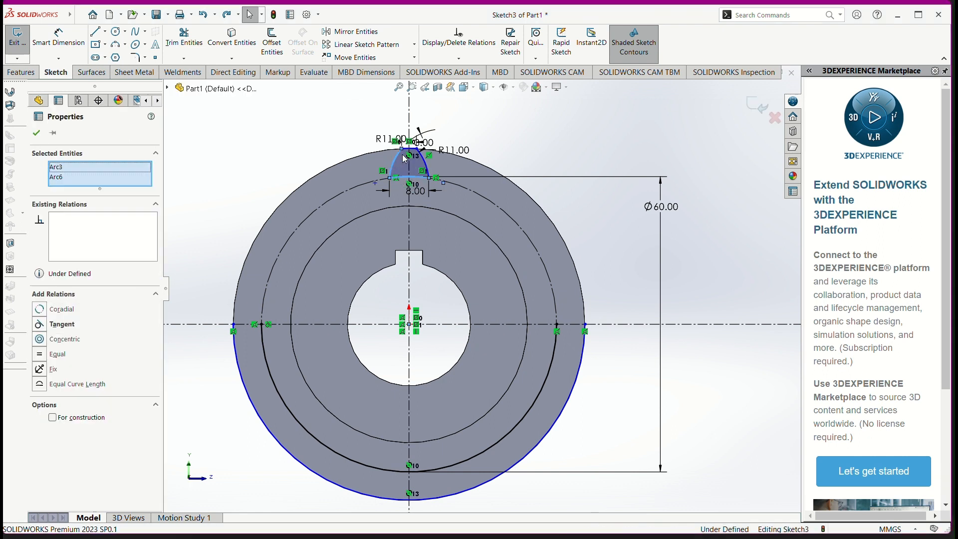
pyautogui.keyDown('ctrl'); pyautogui.click(426, 164); pyautogui.keyUp('ctrl')
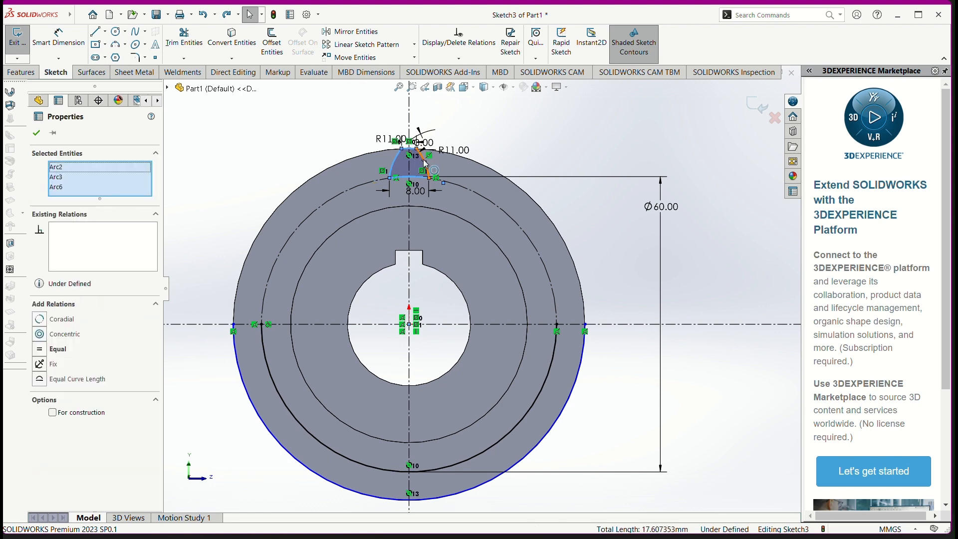
pyautogui.keyDown('ctrl'); pyautogui.click(425, 161); pyautogui.keyUp('ctrl')
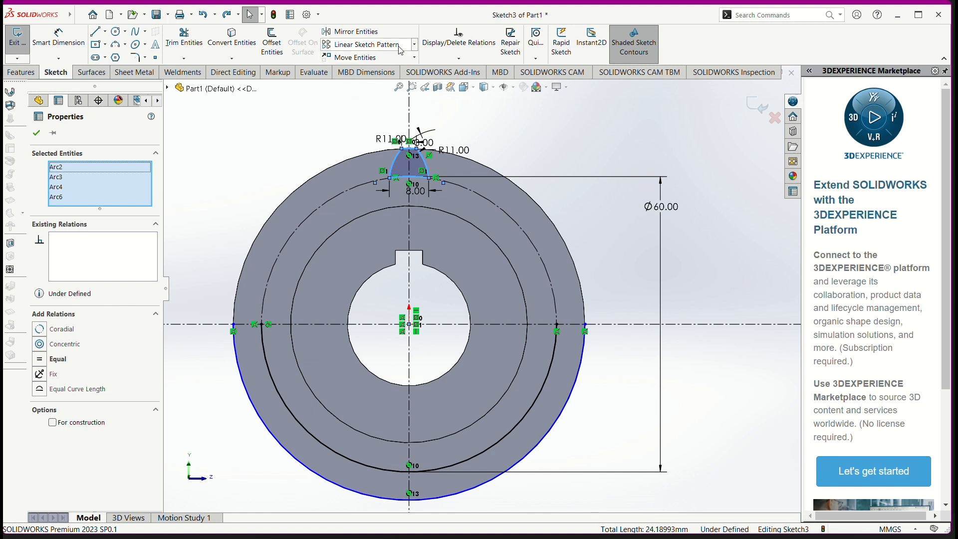
pyautogui.click(414, 45)
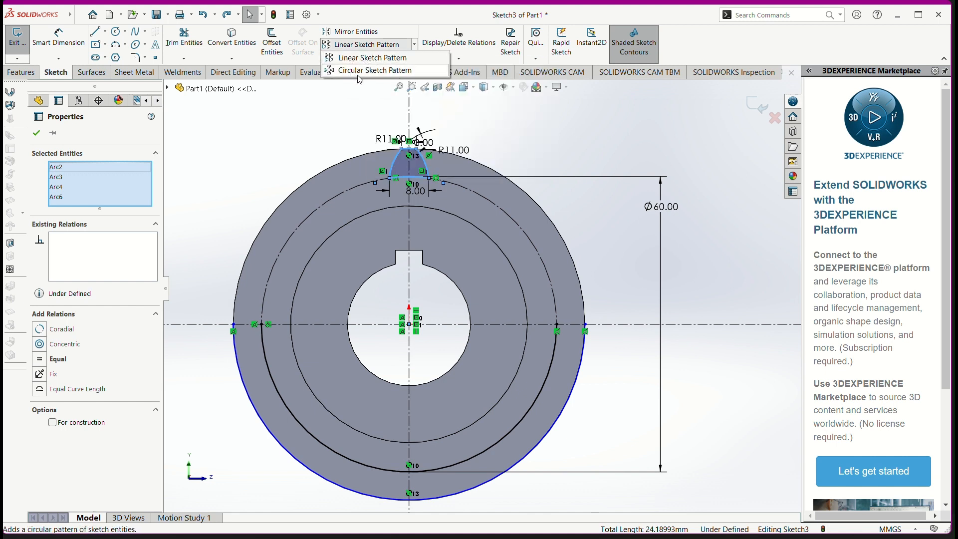
pyautogui.click(384, 70)
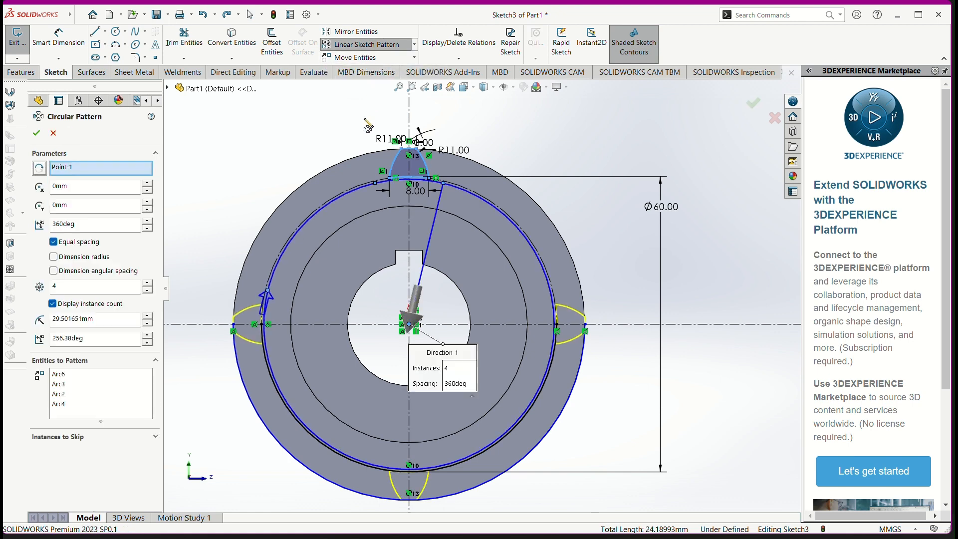
pyautogui.click(452, 372)
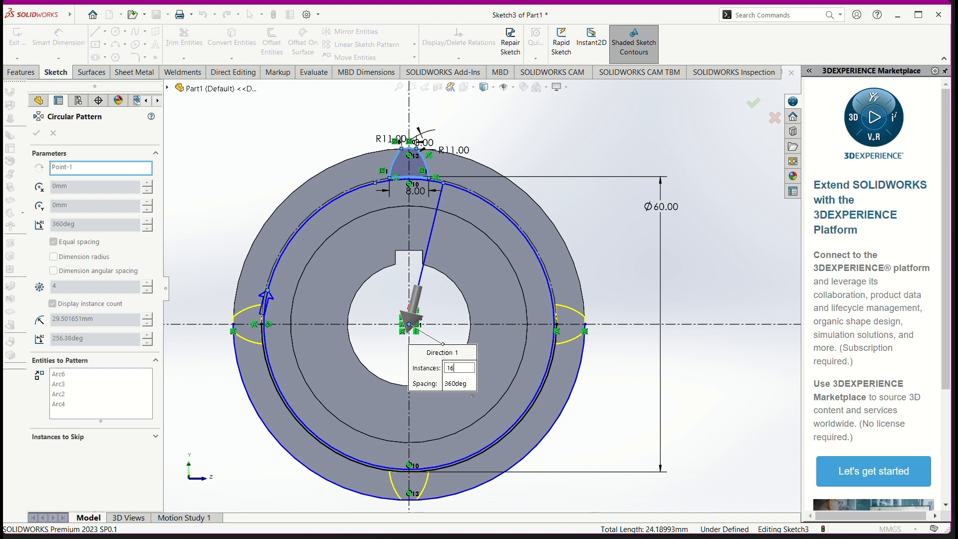
pyautogui.write('16')
pyautogui.press('Return')
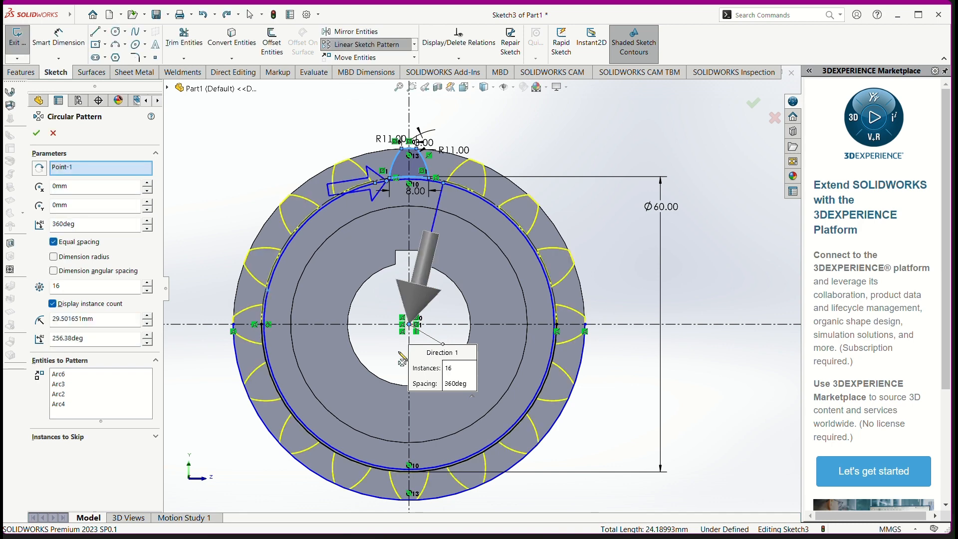
pyautogui.hotkey('alt', 'Tab')
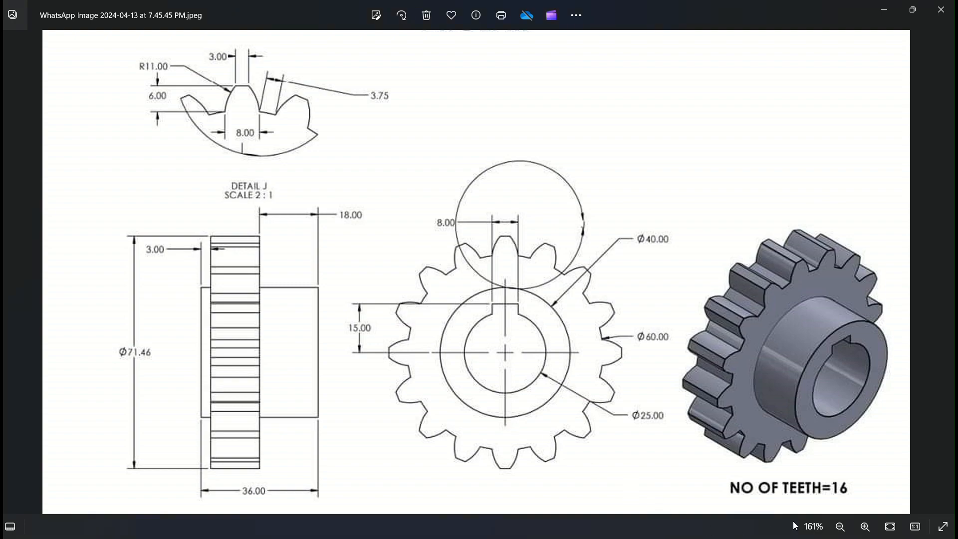
pyautogui.hotkey('alt', 'Tab')
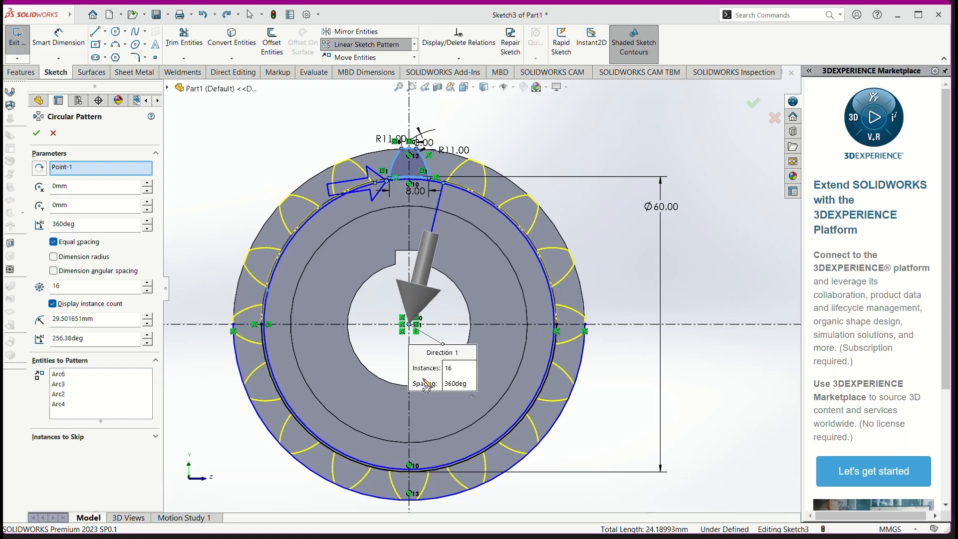
pyautogui.click(37, 133)
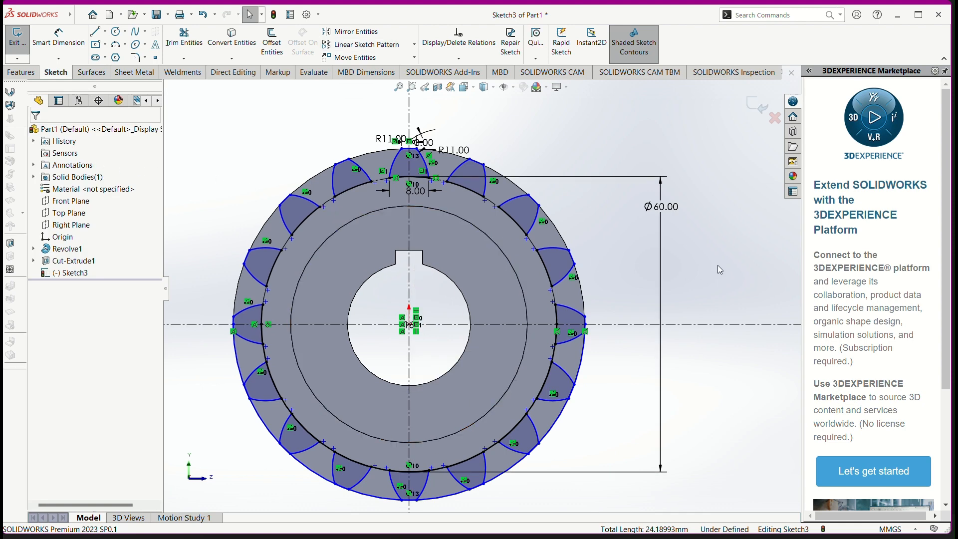
# Step: Extrude-cut the 16 sketch regions between the teeth through all, leaving the toothed gear rim
pyautogui.moveTo(734, 262)
pyautogui.mouseDown(button='middle')
pyautogui.moveTo(696, 247)
pyautogui.moveTo(710, 279)
pyautogui.mouseUp(button='middle')
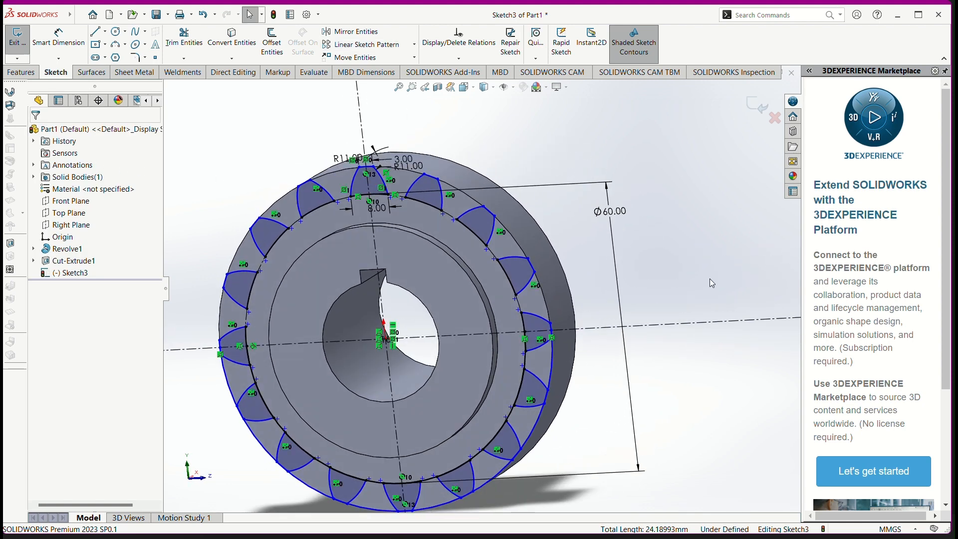
pyautogui.click(20, 74)
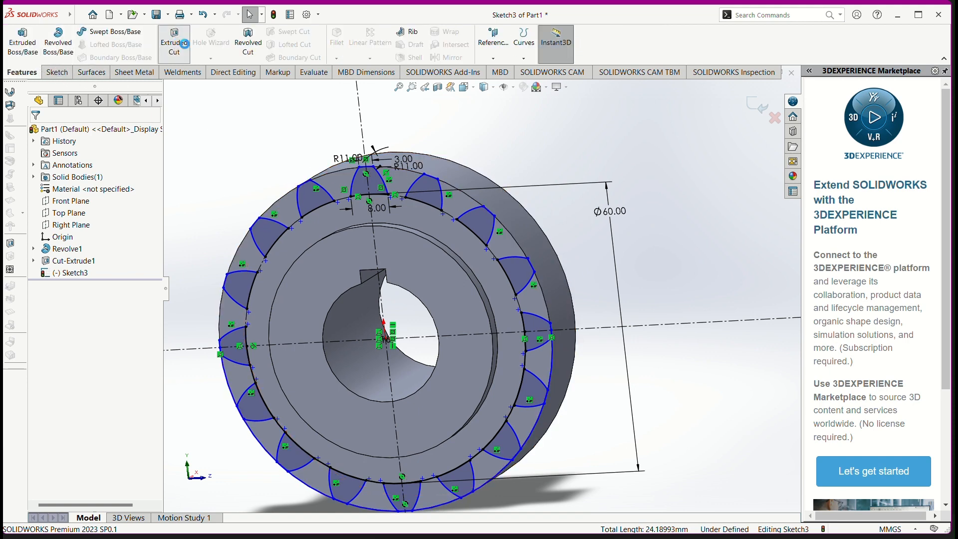
pyautogui.click(184, 44)
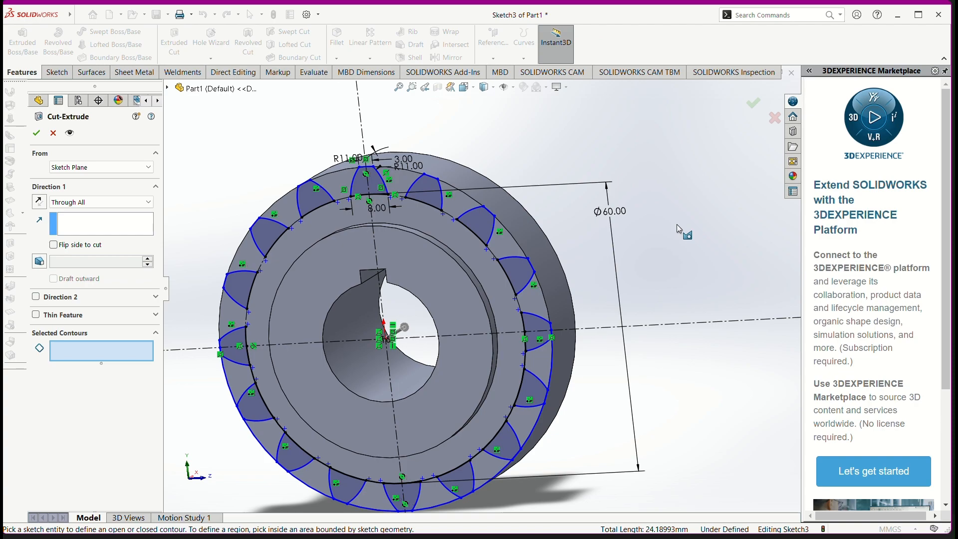
pyautogui.moveTo(676, 224)
pyautogui.mouseDown(button='middle')
pyautogui.moveTo(649, 242)
pyautogui.moveTo(682, 222)
pyautogui.moveTo(682, 235)
pyautogui.moveTo(650, 190)
pyautogui.moveTo(508, 312)
pyautogui.moveTo(701, 177)
pyautogui.mouseUp(button='middle')
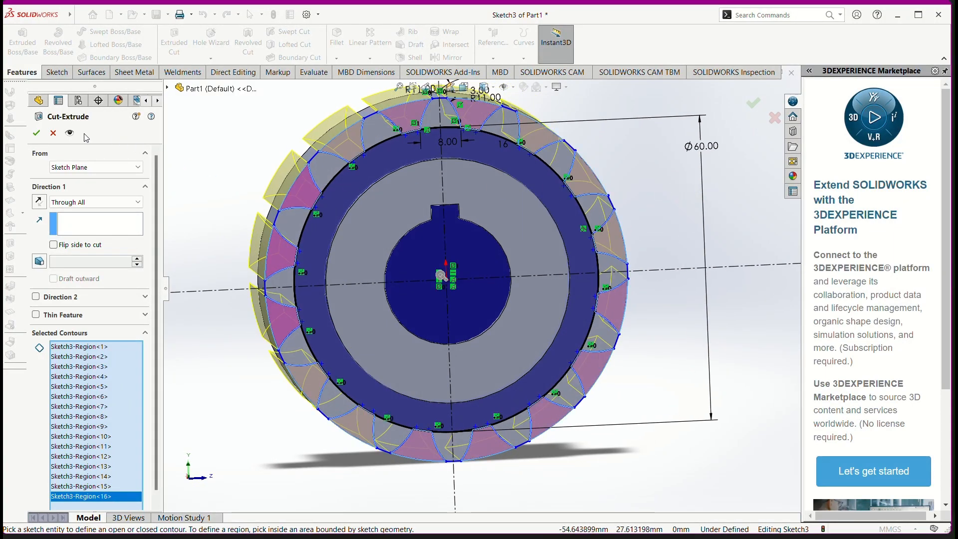
pyautogui.click(36, 133)
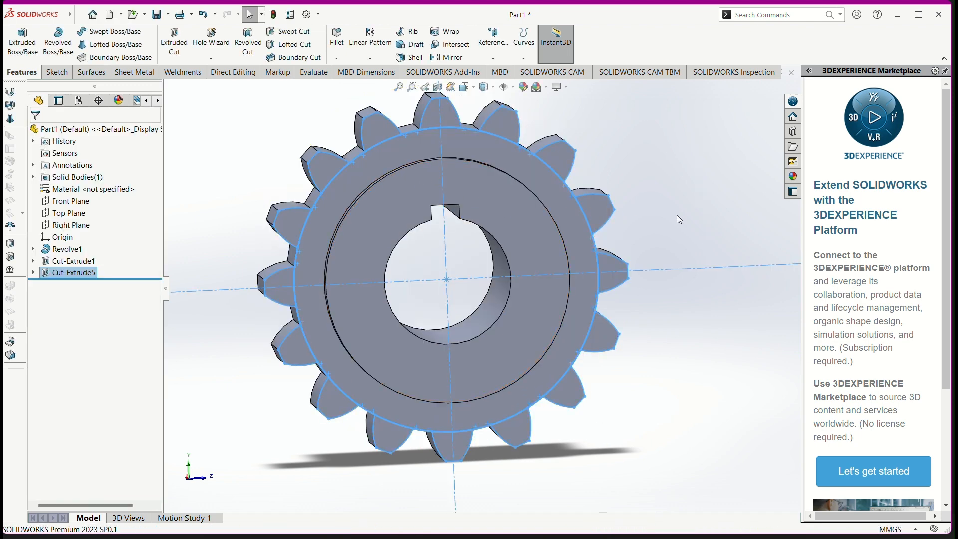
pyautogui.moveTo(676, 214); pyautogui.dragTo(709, 361, button='middle')
pyautogui.click(658, 218)
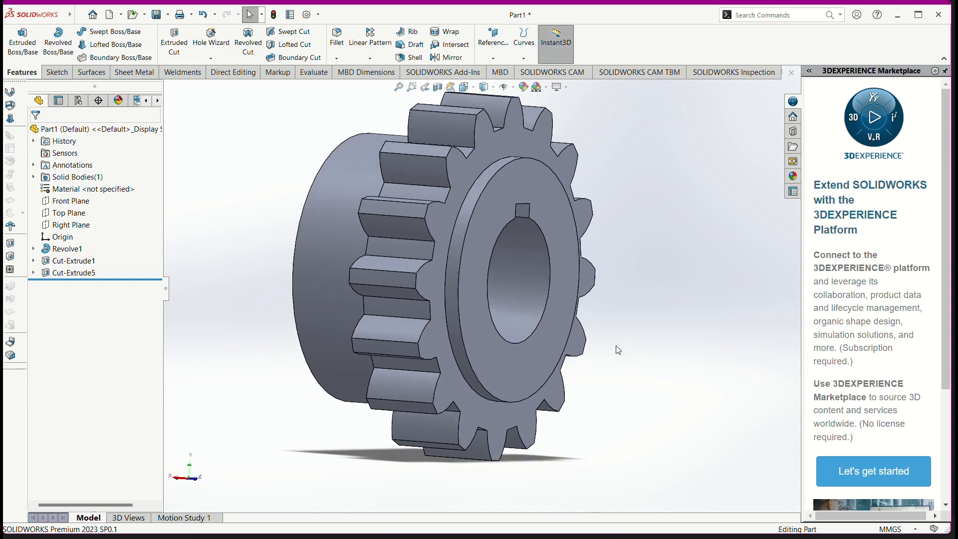
pyautogui.moveTo(642, 331); pyautogui.dragTo(575, 355, button='middle')
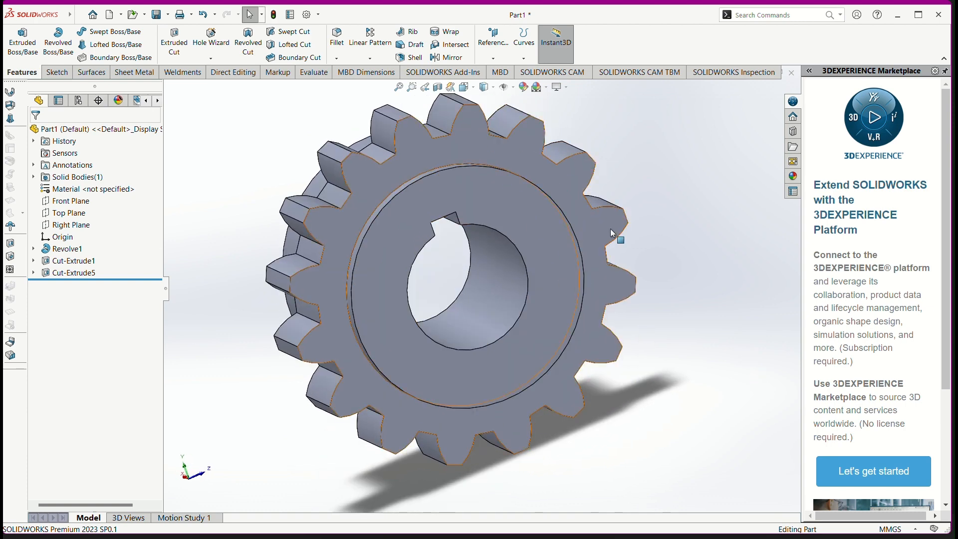
pyautogui.click(382, 61)
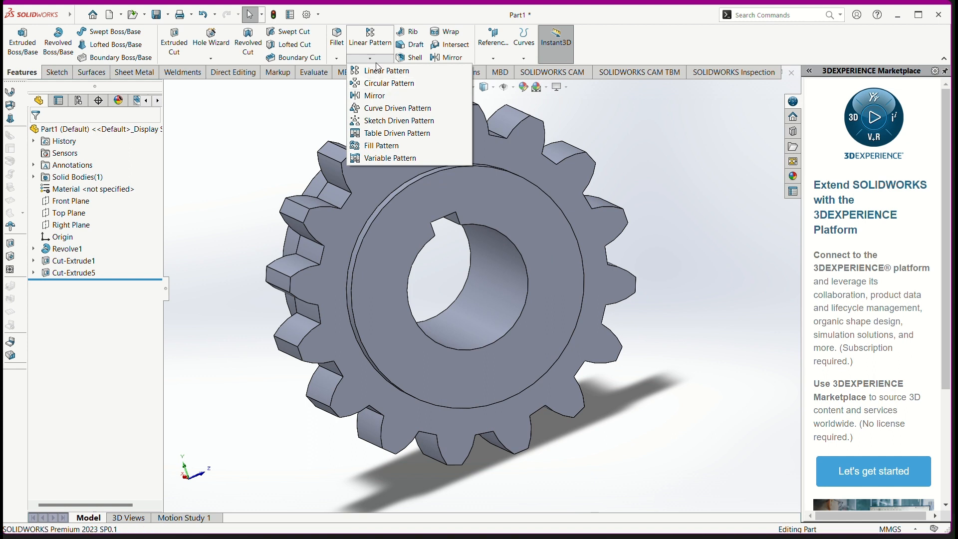
pyautogui.click(334, 15)
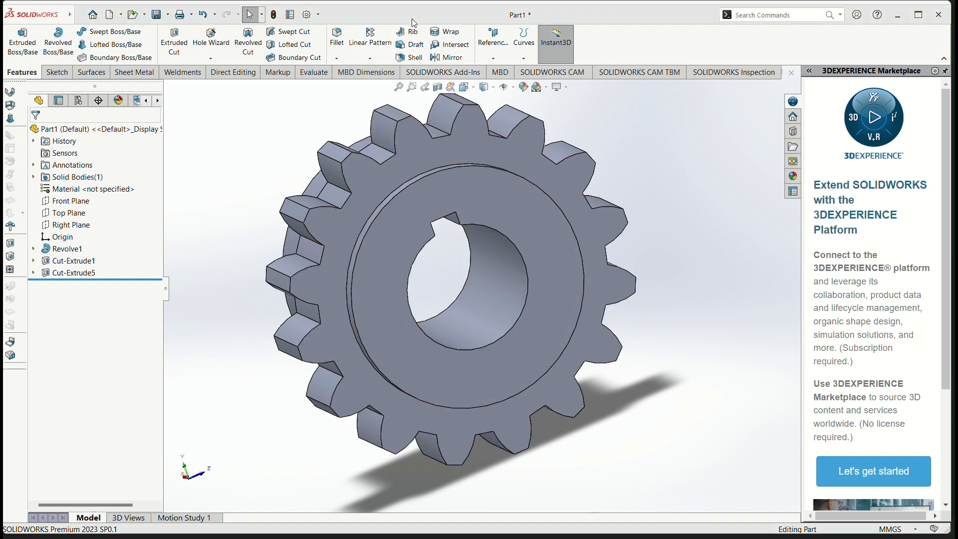
pyautogui.click(370, 59)
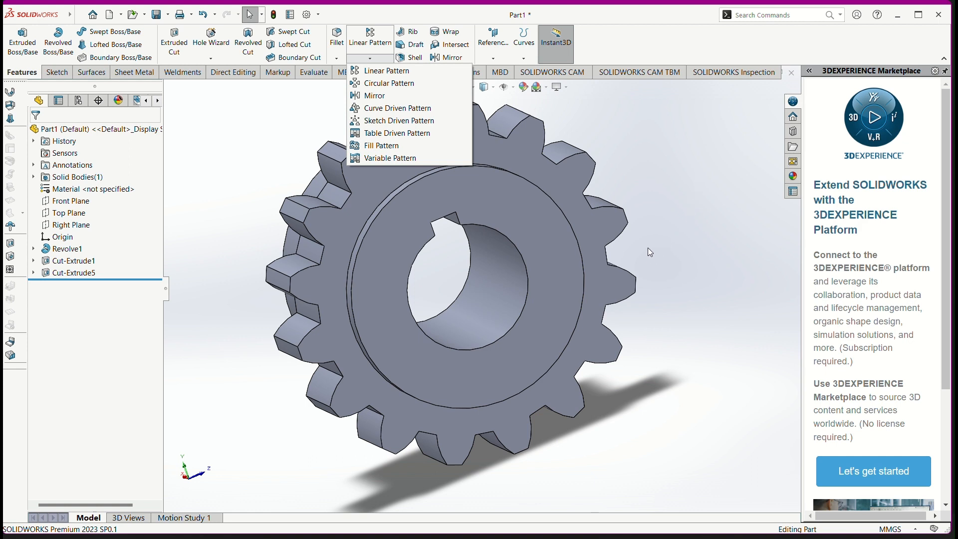
pyautogui.click(680, 197)
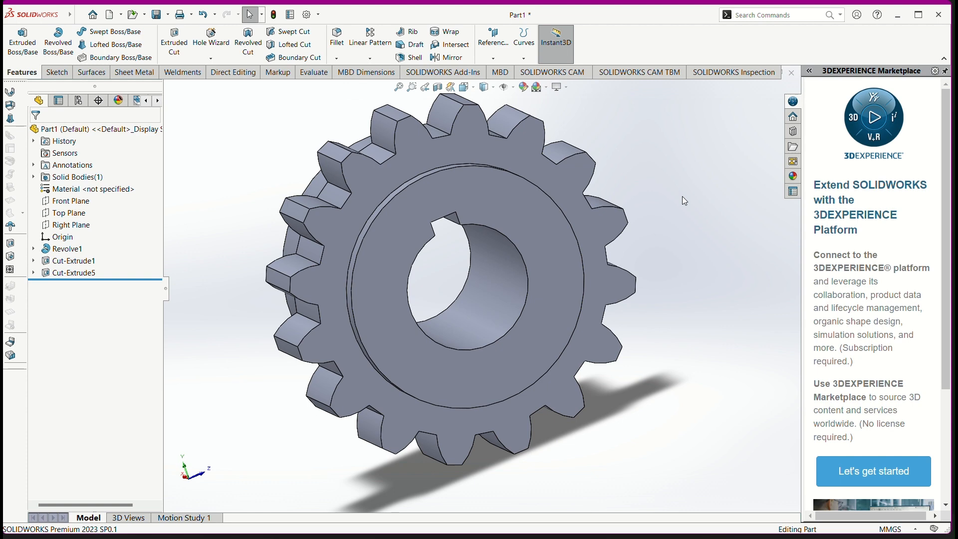
# Step: Inspect the gear's teeth, keyway and hub from both sides and compare them with the reference drawing
pyautogui.moveTo(685, 200); pyautogui.dragTo(648, 236, button='middle')
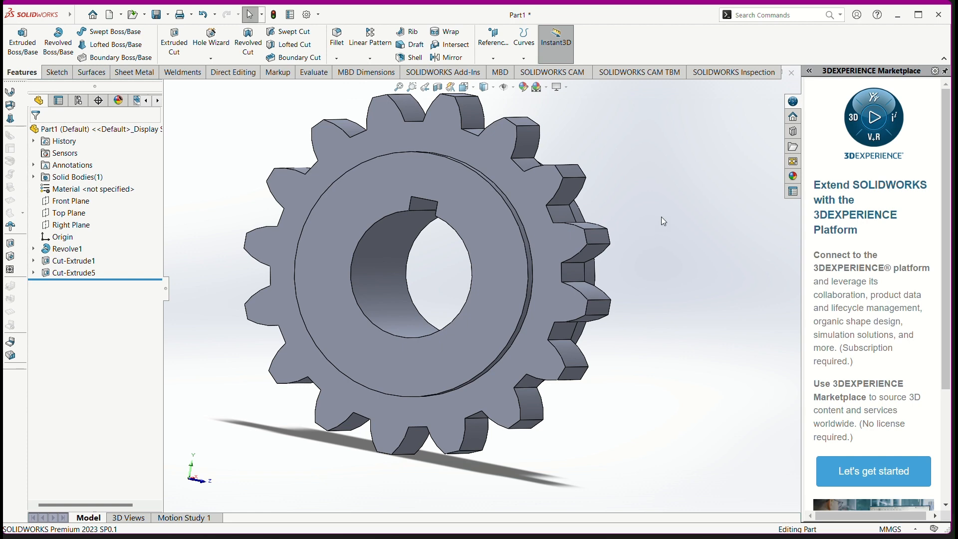
pyautogui.moveTo(661, 217); pyautogui.dragTo(683, 347, button='middle')
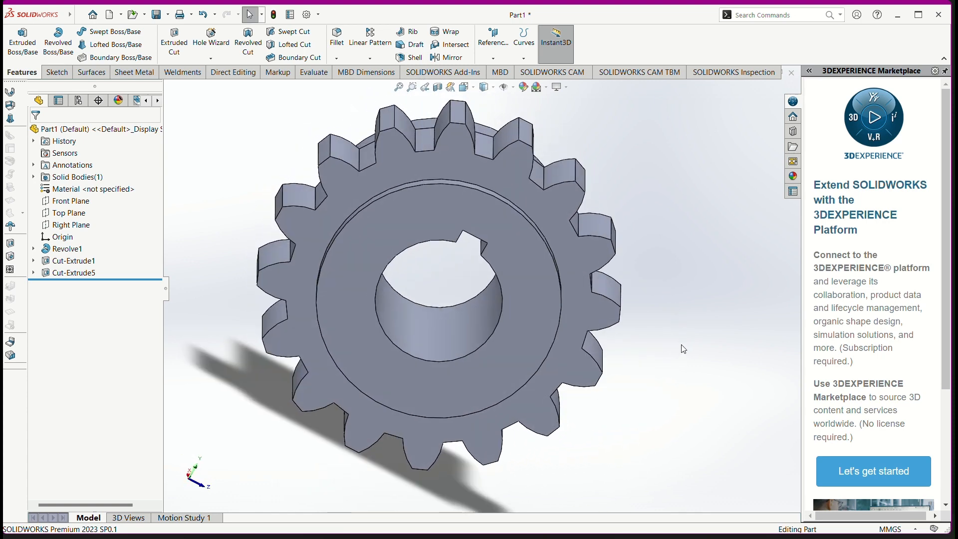
pyautogui.hotkey('alt', 'Tab')
pyautogui.hotkey('alt', 'Tab')
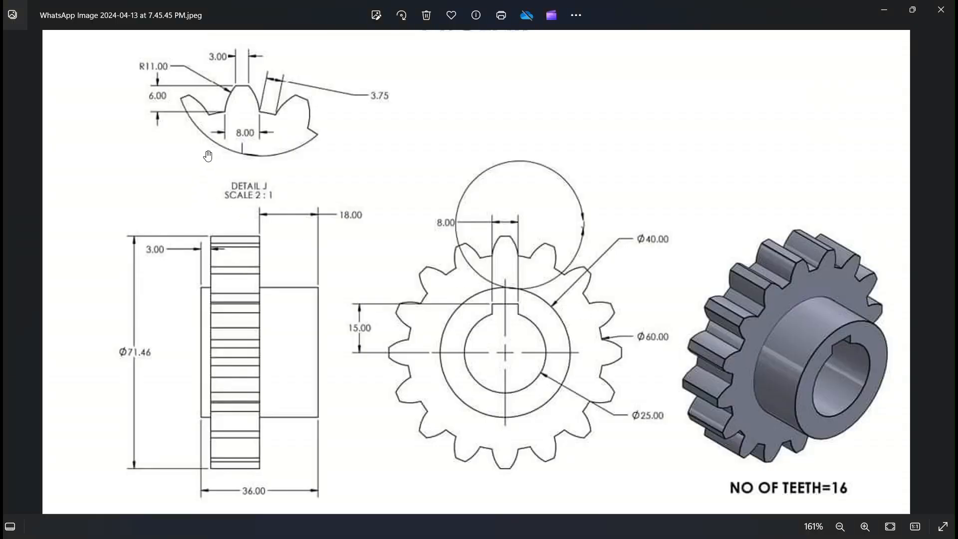
pyautogui.hotkey('alt', 'Tab')
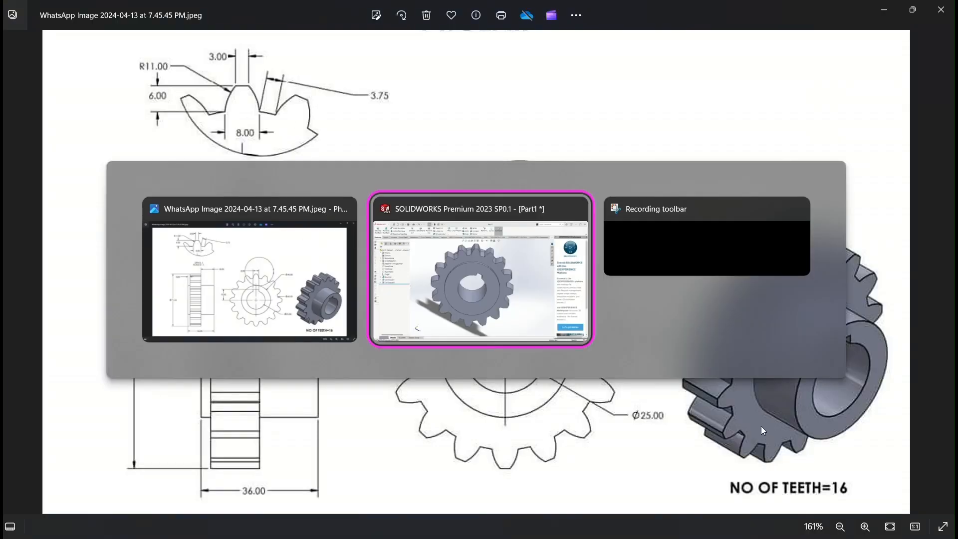
pyautogui.moveTo(696, 326); pyautogui.dragTo(763, 272, button='middle')
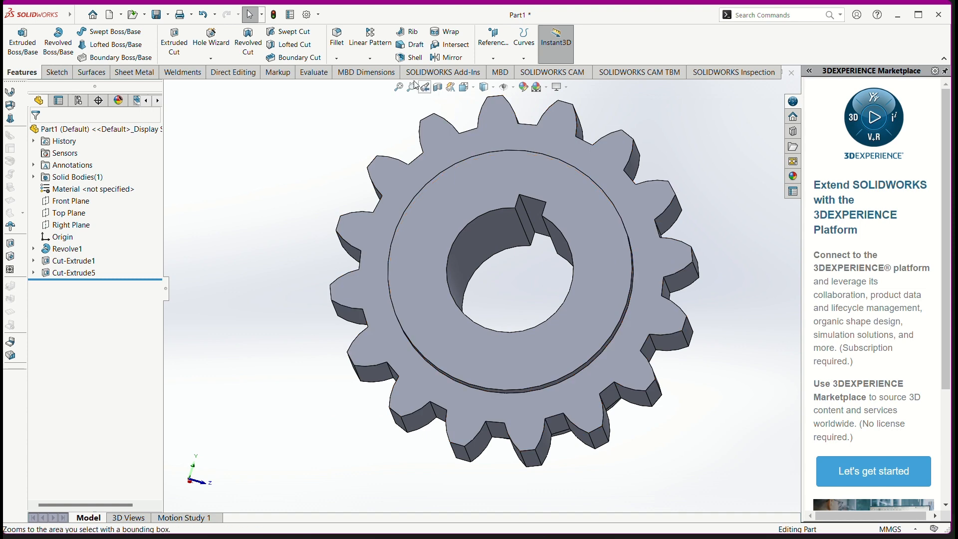
pyautogui.moveTo(303, 164); pyautogui.dragTo(300, 208, button='middle')
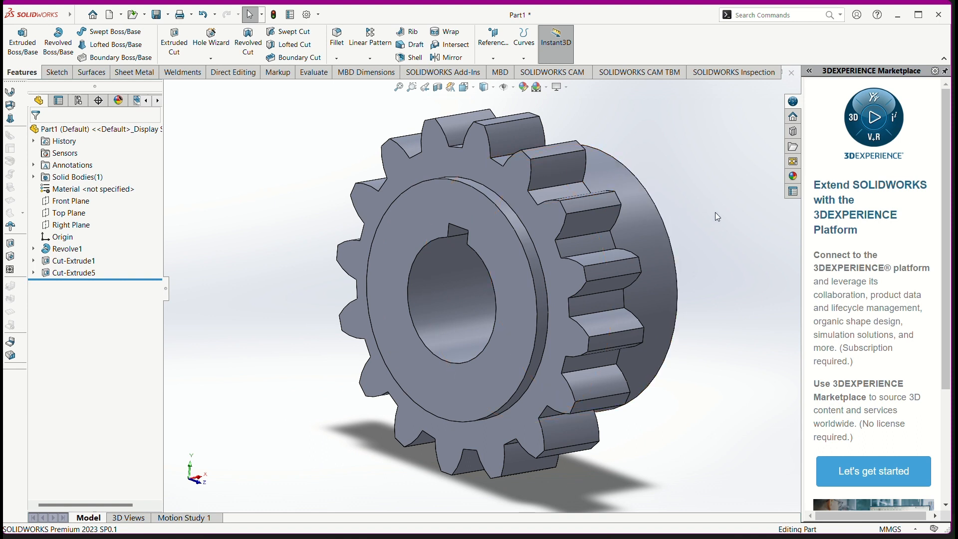
pyautogui.moveTo(714, 211); pyautogui.dragTo(634, 212, button='middle')
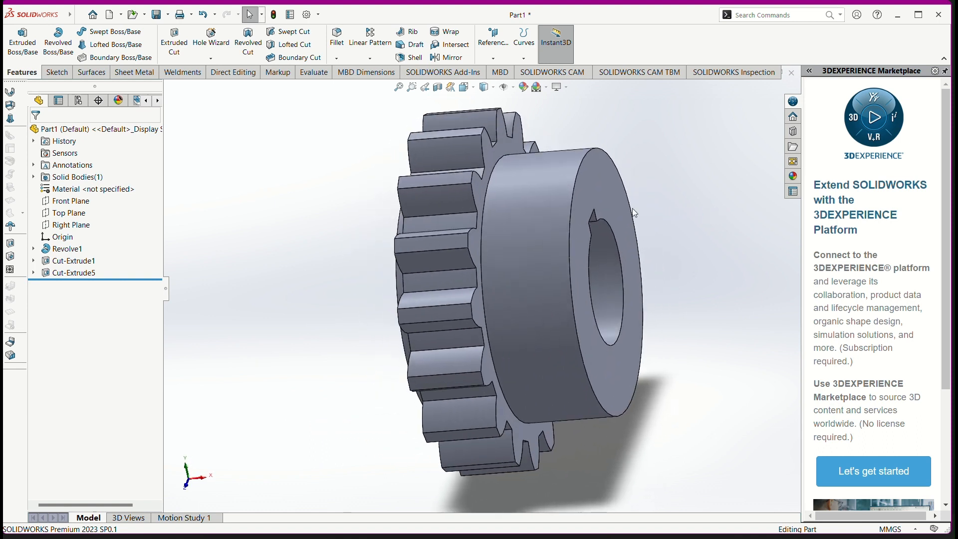